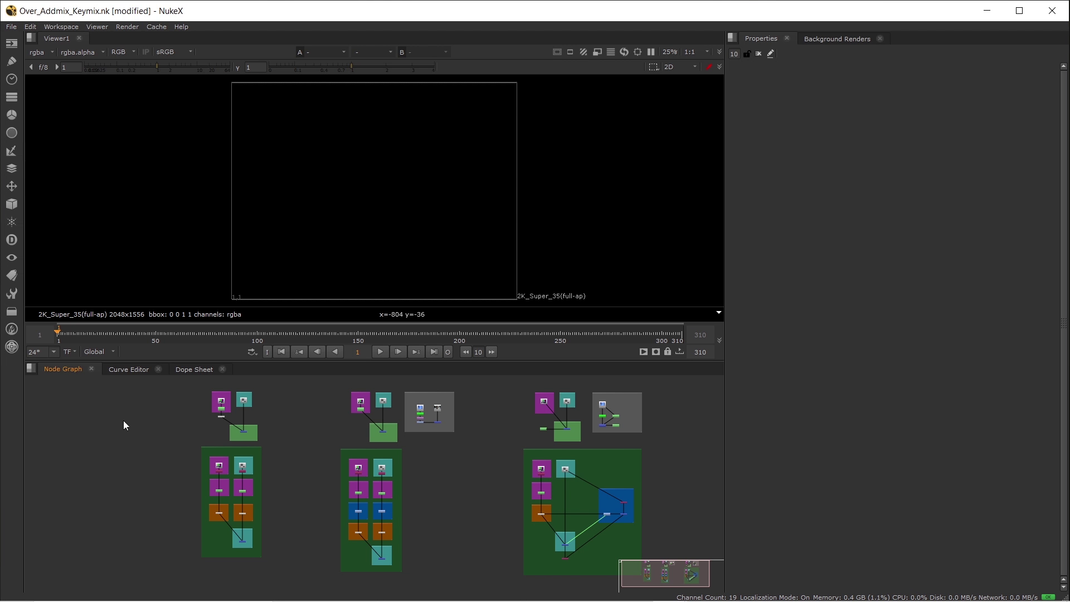
# Add a Merge node set to over in the empty space beside the Over setup's Input A
pyautogui.click(14, 172)
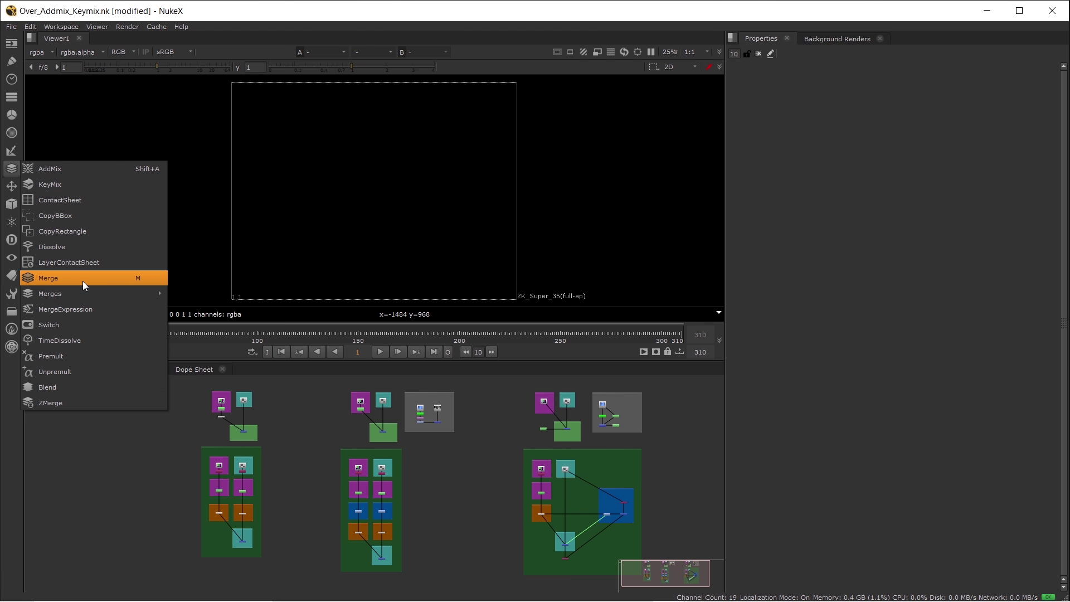
pyautogui.click(125, 500)
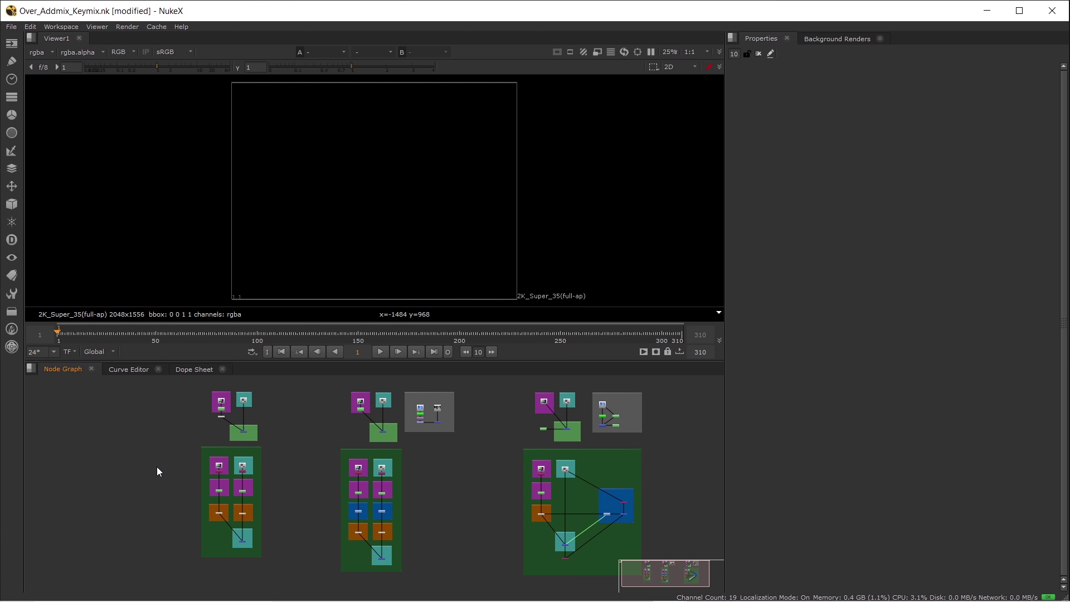
pyautogui.keyDown('alt'); pyautogui.moveTo(179, 410); pyautogui.dragTo(233, 503, button='middle'); pyautogui.keyUp('alt')
pyautogui.press('m')
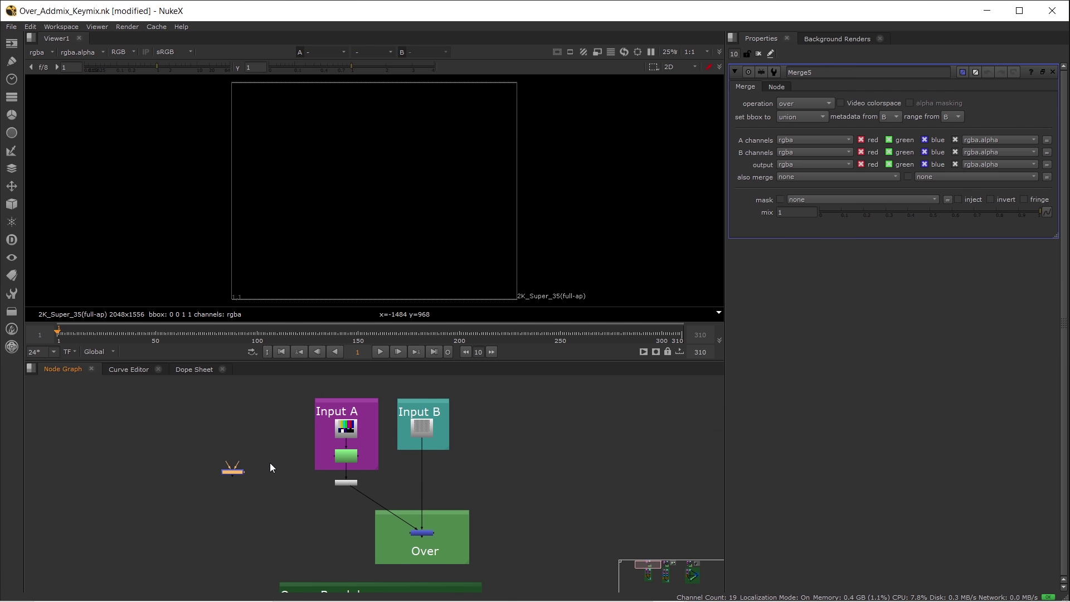
pyautogui.moveTo(229, 473); pyautogui.dragTo(272, 452)
pyautogui.scroll(5, 276, 450)
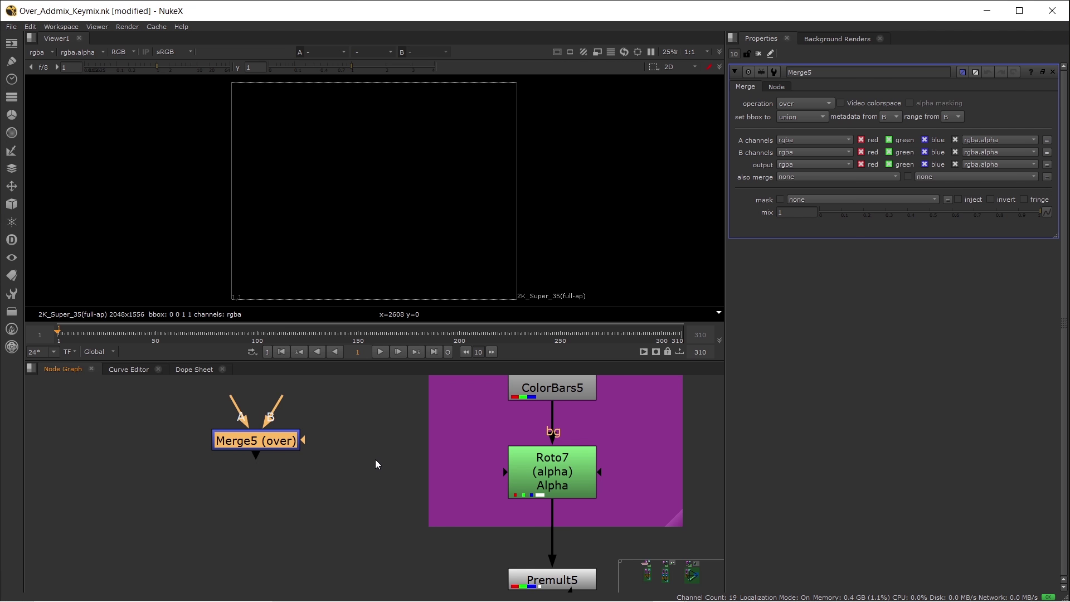
pyautogui.scroll(-5, 283, 477)
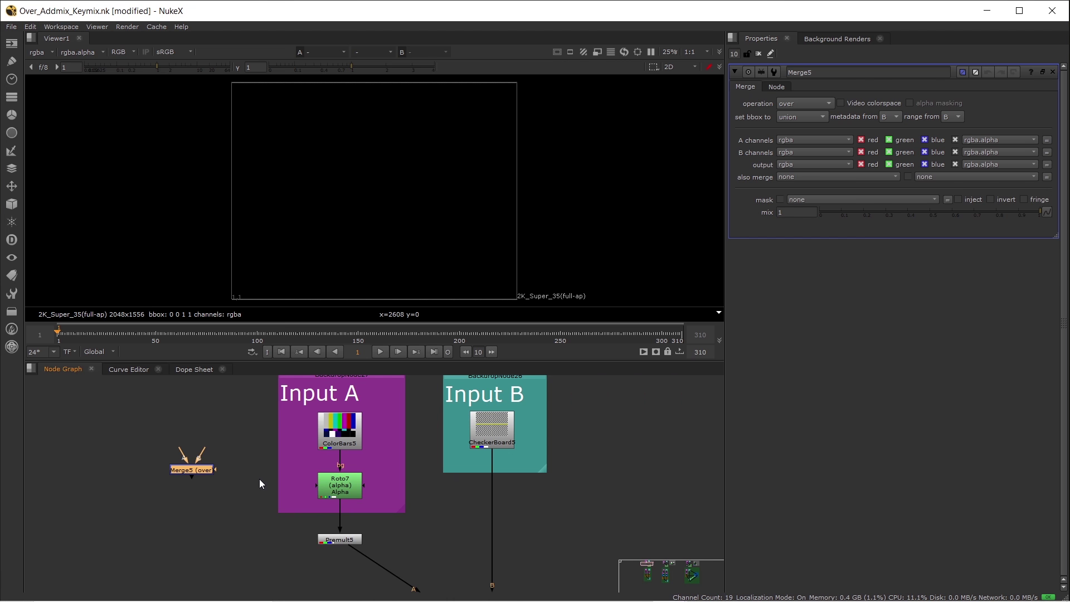
pyautogui.scroll(-6, 259, 483)
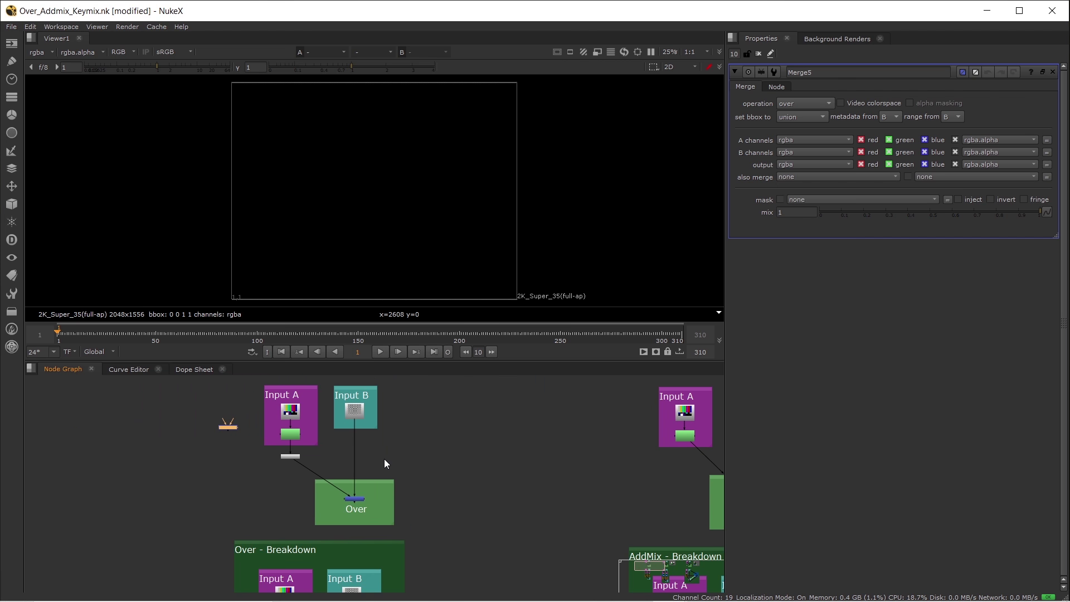
# Delete the unconnected Merge node beside the Over setup
pyautogui.scroll(2, 383, 459)
pyautogui.click(375, 420)
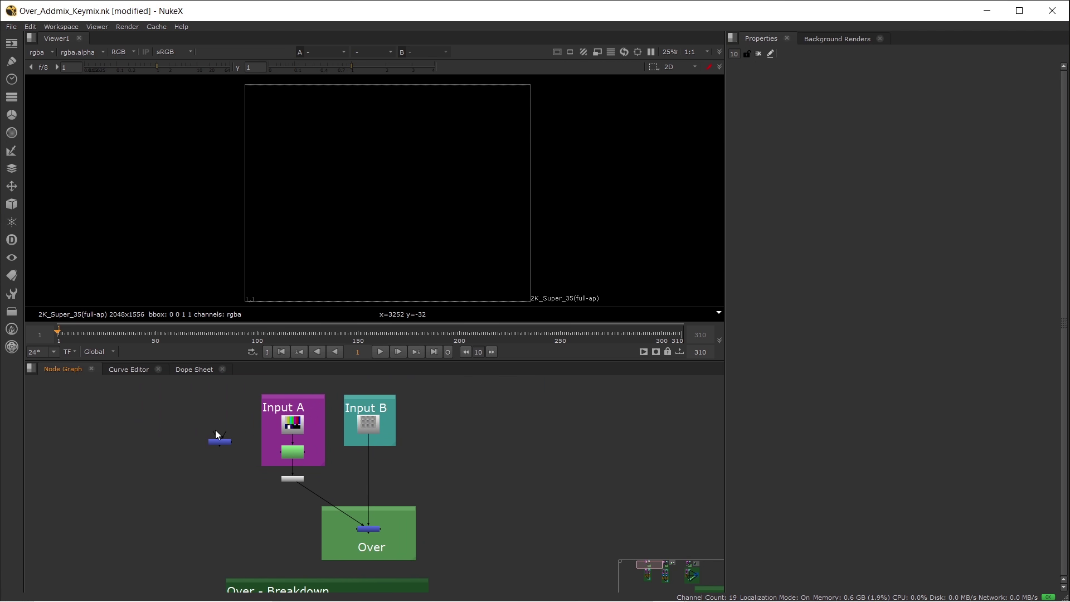
pyautogui.click(221, 442)
pyautogui.press('Delete')
# View the Over setup's Input B checkerboard and Input A colour bars in the viewer
pyautogui.scroll(3, 384, 461)
pyautogui.scroll(-2, 390, 460)
pyautogui.moveTo(409, 470); pyautogui.dragTo(439, 460, button='middle')
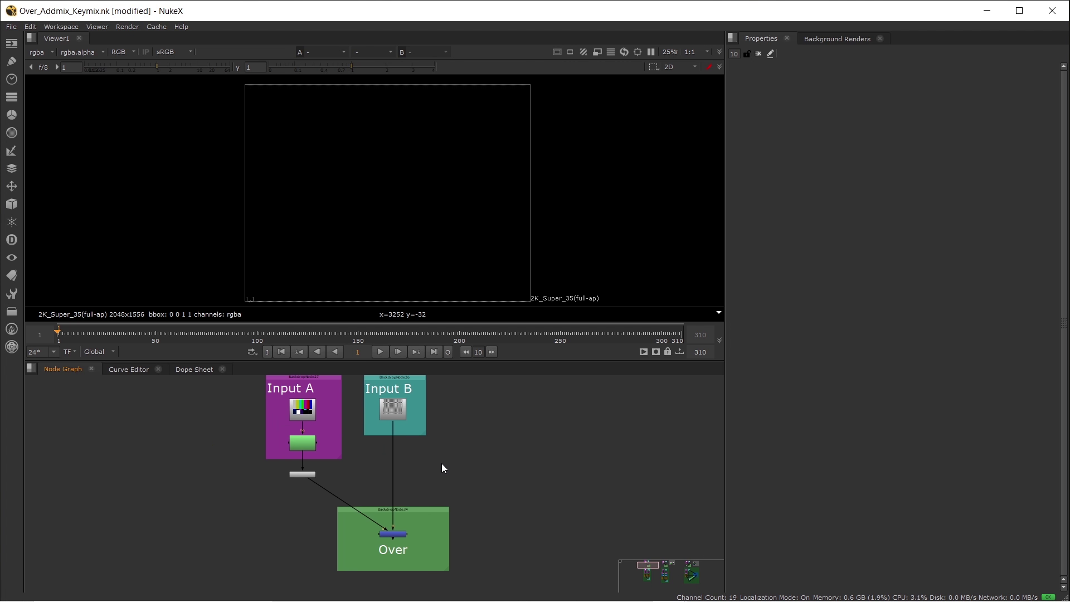
pyautogui.click(396, 408)
pyautogui.press('1')
pyautogui.scroll(1, 399, 525)
pyautogui.scroll(-1, 399, 525)
pyautogui.moveTo(365, 479); pyautogui.dragTo(389, 486, button='middle')
pyautogui.click(324, 422)
pyautogui.press('1')
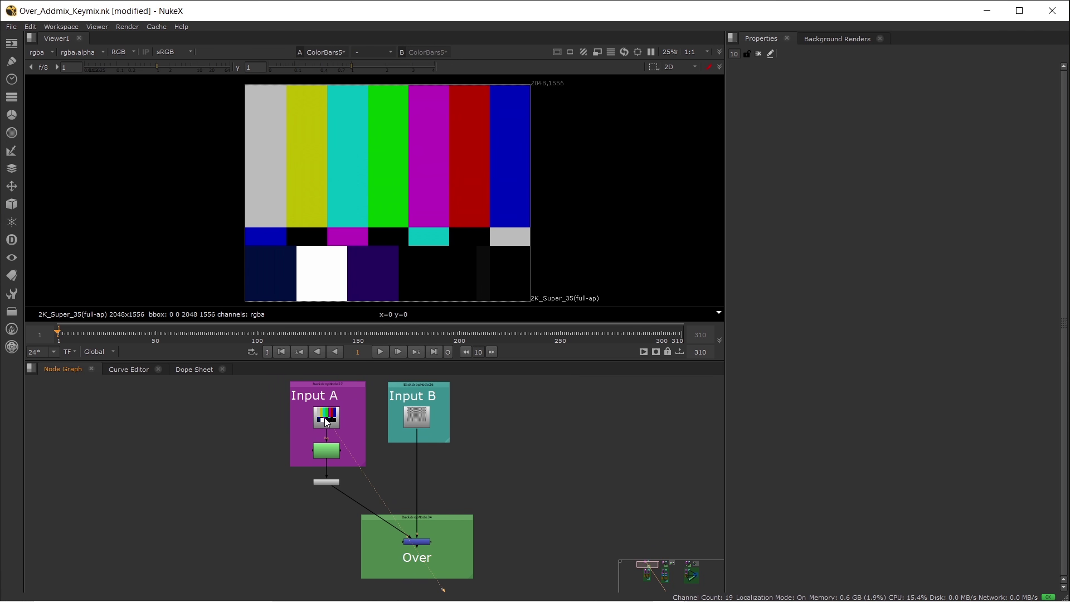
# View the Over setup's Roto node including its alpha channel, and the Premult node in colour
pyautogui.click(338, 448)
pyautogui.press('1')
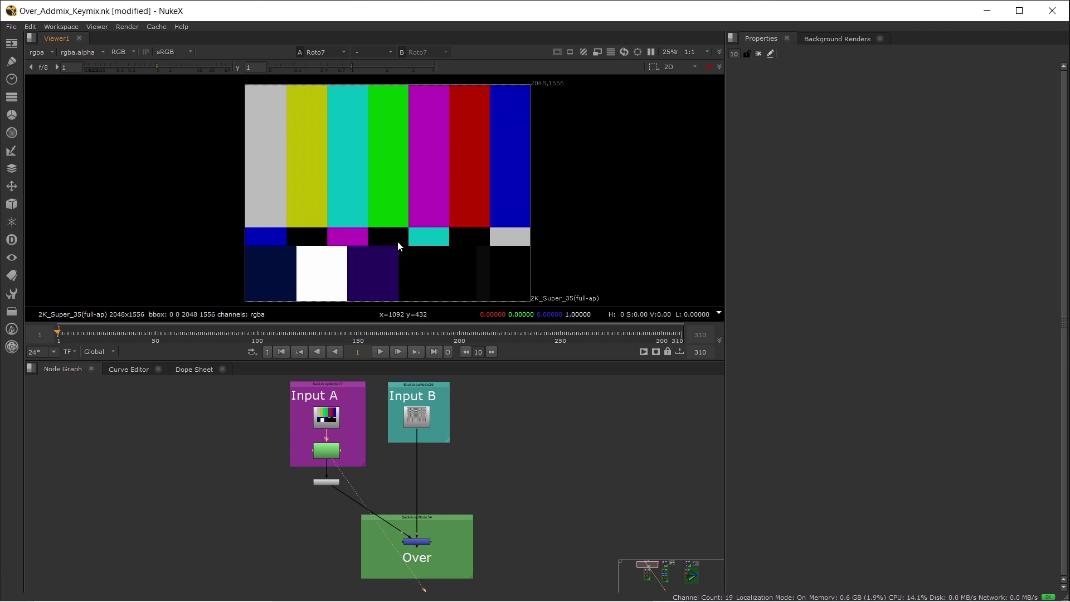
pyautogui.press('a')
pyautogui.click(322, 483)
pyautogui.press('1')
pyautogui.press('a')
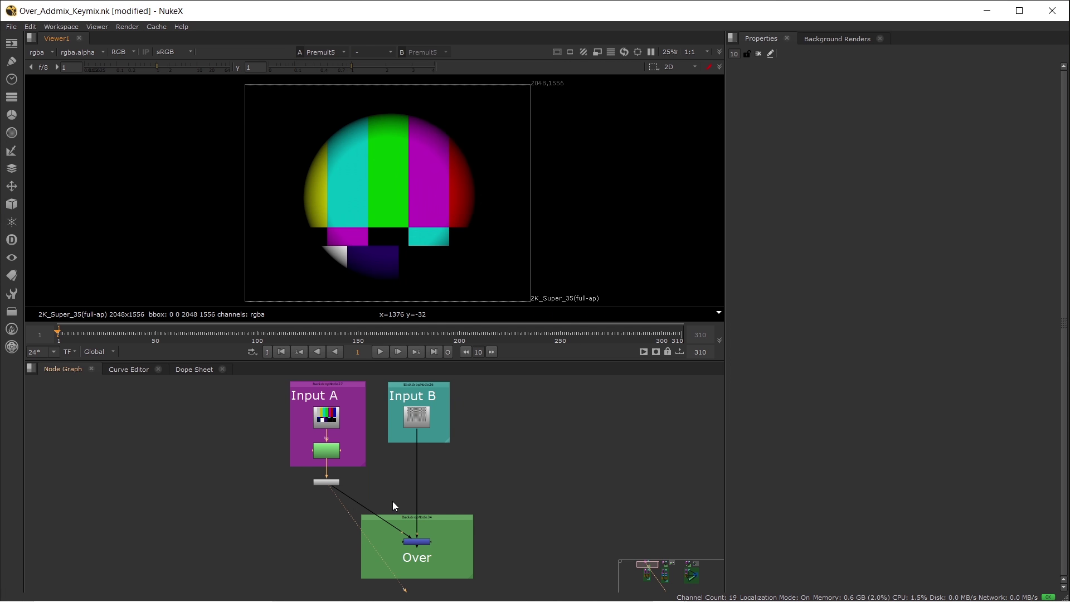
# View the composite from the Merge node in the Over setup
pyautogui.scroll(4, 411, 549)
pyautogui.click(434, 530)
pyautogui.press('1')
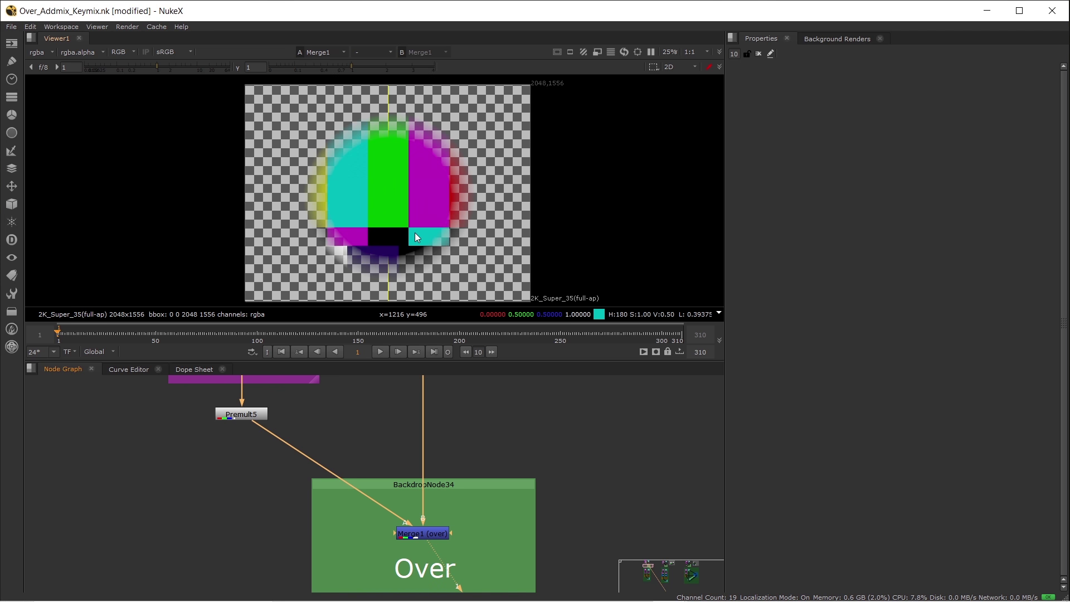
pyautogui.click(491, 426)
# View the Remove nodes under Input A and Input B in the Over - Breakdown section
pyautogui.scroll(3, 452, 505)
pyautogui.moveTo(455, 495); pyautogui.dragTo(662, 490)
pyautogui.moveTo(359, 493); pyautogui.dragTo(169, 440)
pyautogui.scroll(-4, 418, 524)
pyautogui.scroll(2, 447, 513)
pyautogui.moveTo(395, 585); pyautogui.dragTo(495, 423, button='middle')
pyautogui.moveTo(429, 486); pyautogui.dragTo(502, 418, button='middle')
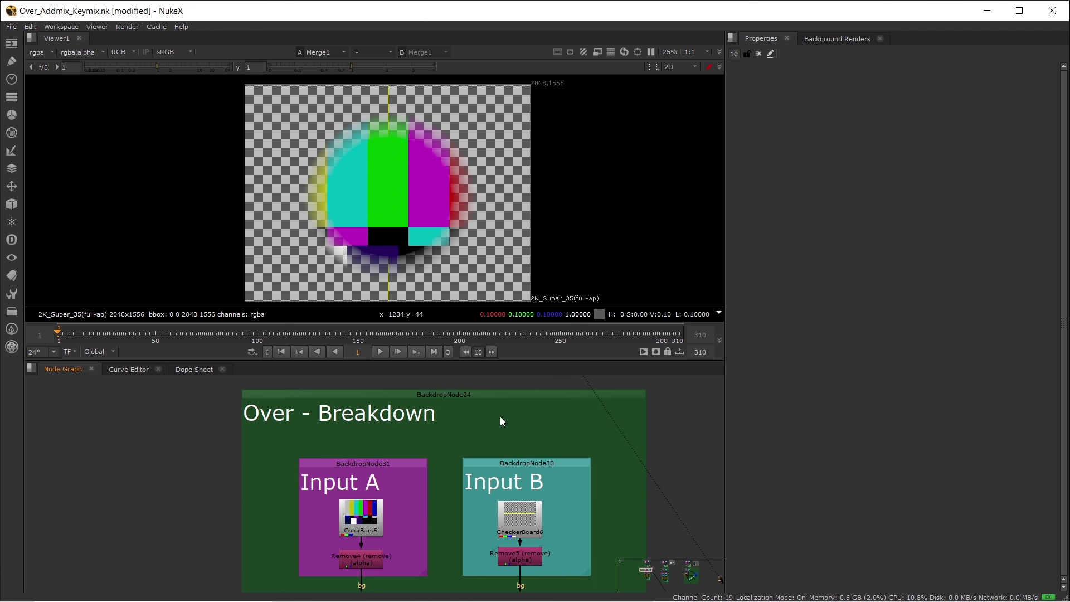
pyautogui.scroll(-3, 452, 454)
pyautogui.moveTo(450, 491); pyautogui.dragTo(406, 470, button='middle')
pyautogui.scroll(2, 373, 459)
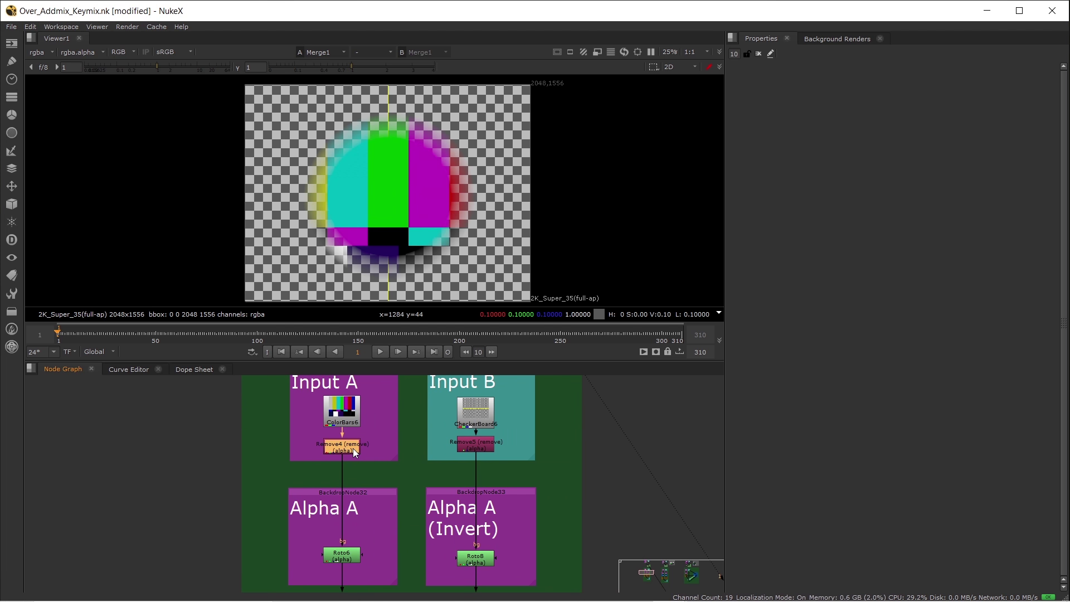
pyautogui.click(353, 448)
pyautogui.press('1')
pyautogui.click(493, 443)
pyautogui.press('1')
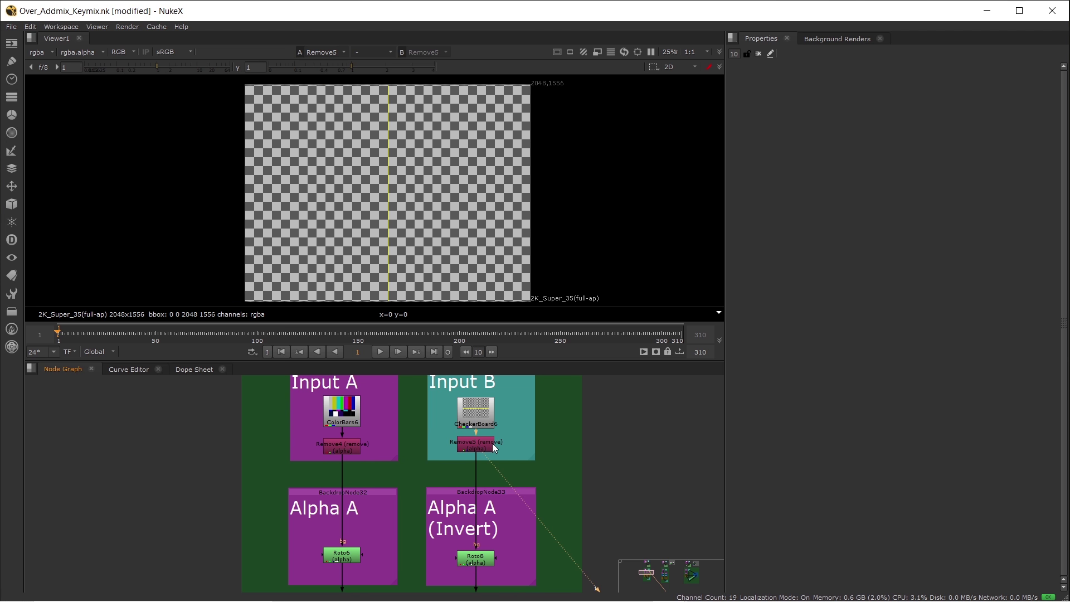
# Examine the alpha channels of the Alpha A and Alpha A (Invert) Roto nodes in the Over breakdown
pyautogui.moveTo(293, 515); pyautogui.dragTo(285, 413, button='middle')
pyautogui.click(335, 455)
pyautogui.press('1')
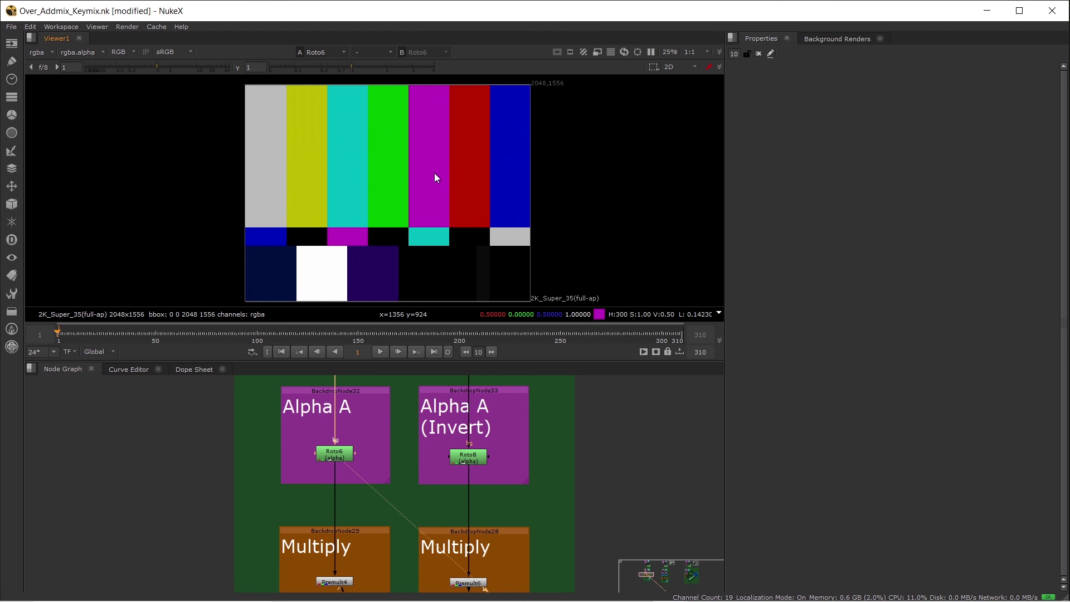
pyautogui.press('a')
pyautogui.click(468, 457)
pyautogui.press('1')
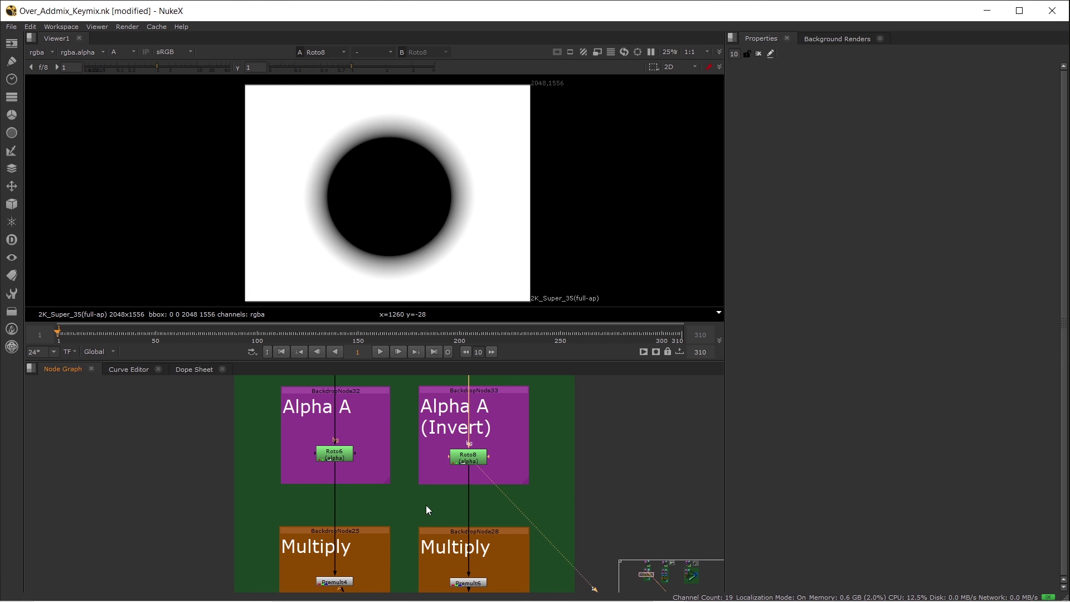
# View the alpha channels of both Premult nodes in the Over breakdown's Multiply sections
pyautogui.moveTo(426, 504); pyautogui.dragTo(402, 462, button='middle')
pyautogui.click(313, 457)
pyautogui.press('1')
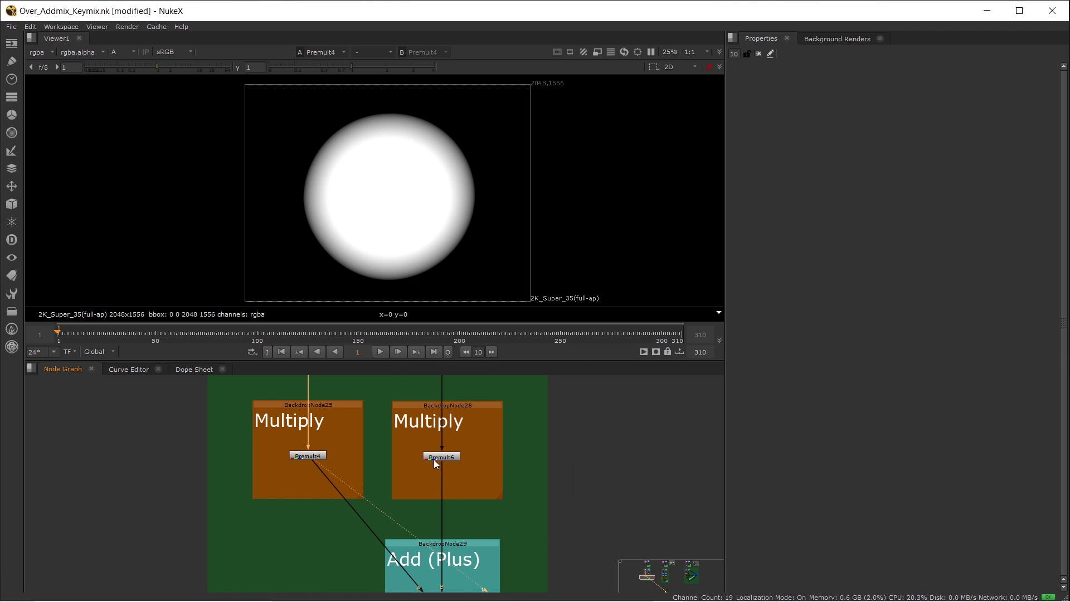
pyautogui.click(439, 457)
pyautogui.press('1')
# Switch the viewer back to RGB and compare the colour results of the two Multiply Premult nodes
pyautogui.press('a')
pyautogui.click(308, 456)
pyautogui.press('1')
pyautogui.click(442, 457)
pyautogui.press('1')
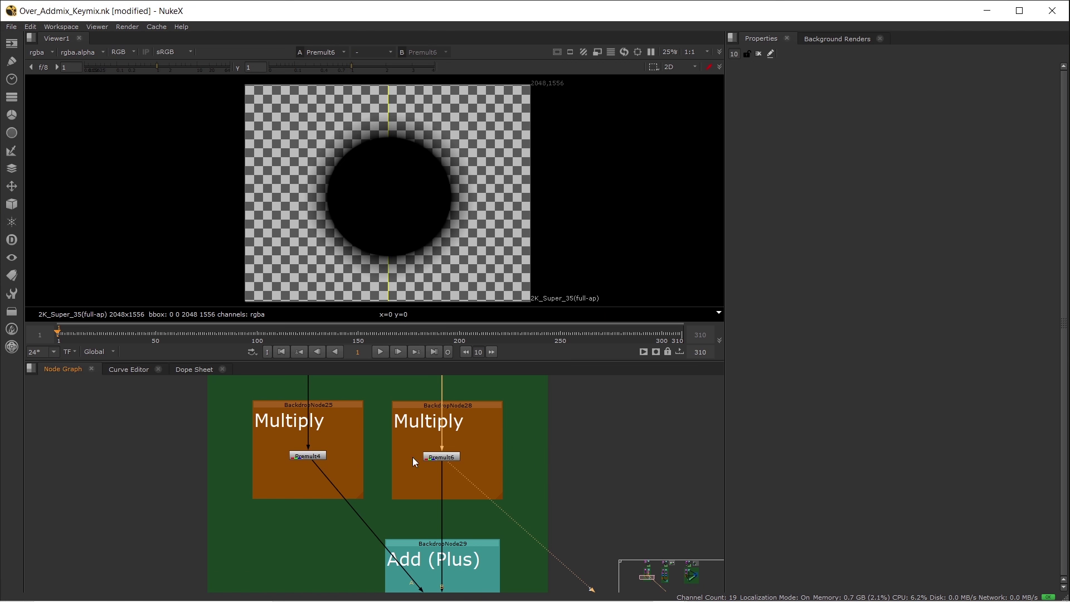
pyautogui.click(312, 457)
pyautogui.press('1')
# View the plus Merge node's result in the Over breakdown's Add (Plus) section
pyautogui.moveTo(386, 525); pyautogui.dragTo(382, 483, button='middle')
pyautogui.moveTo(429, 588); pyautogui.dragTo(392, 514, button='middle')
pyautogui.click(400, 495)
pyautogui.press('1')
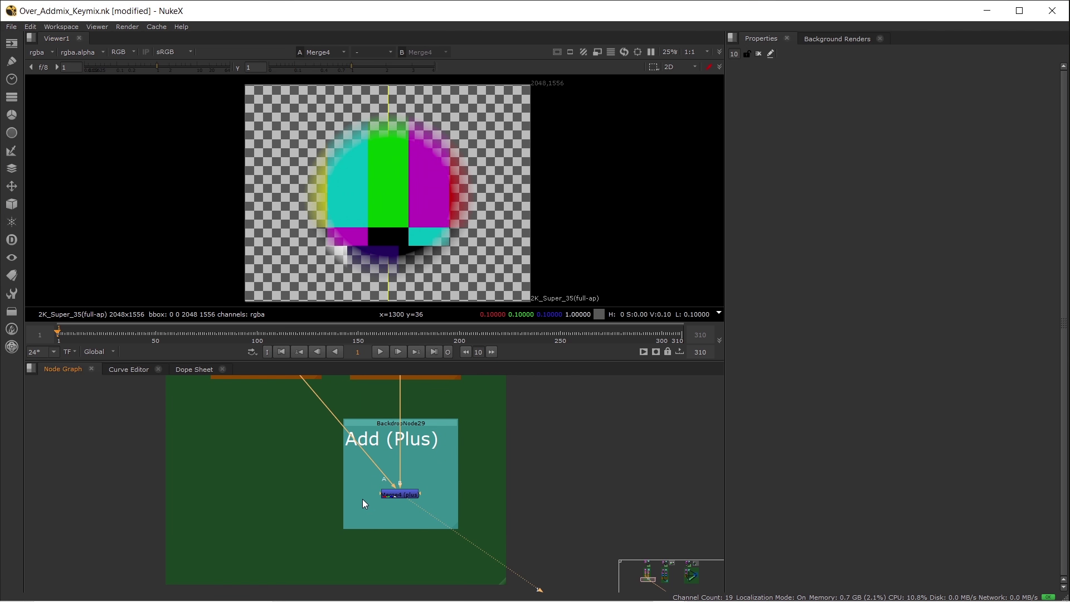
# View the Input B checkerboard of the AddMix setup
pyautogui.scroll(-8, 362, 500)
pyautogui.scroll(3, 438, 458)
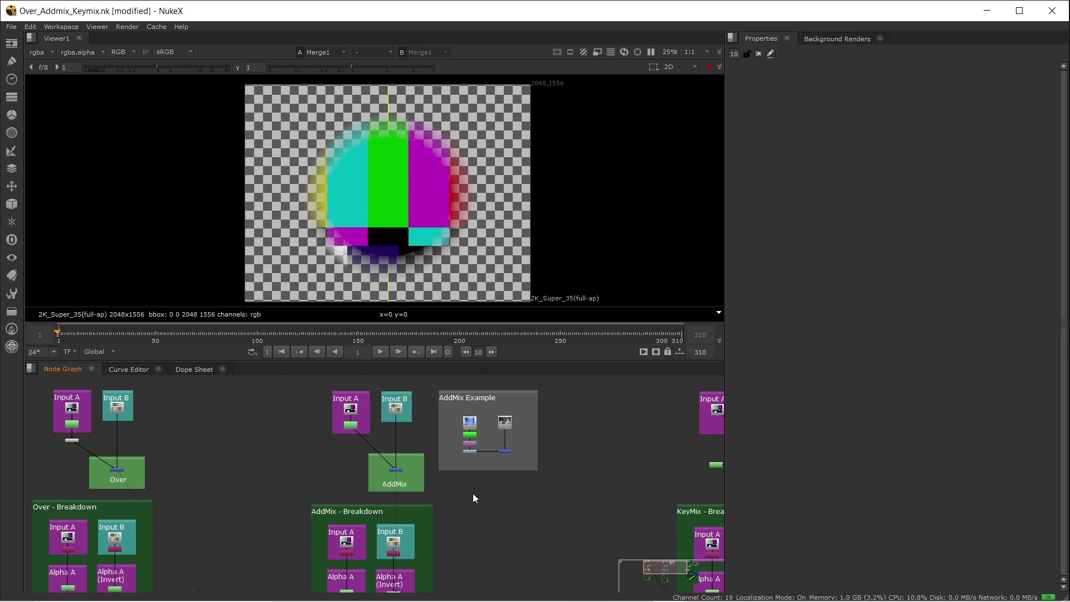
pyautogui.scroll(3, 412, 434)
pyautogui.moveTo(406, 456); pyautogui.dragTo(446, 479, button='middle')
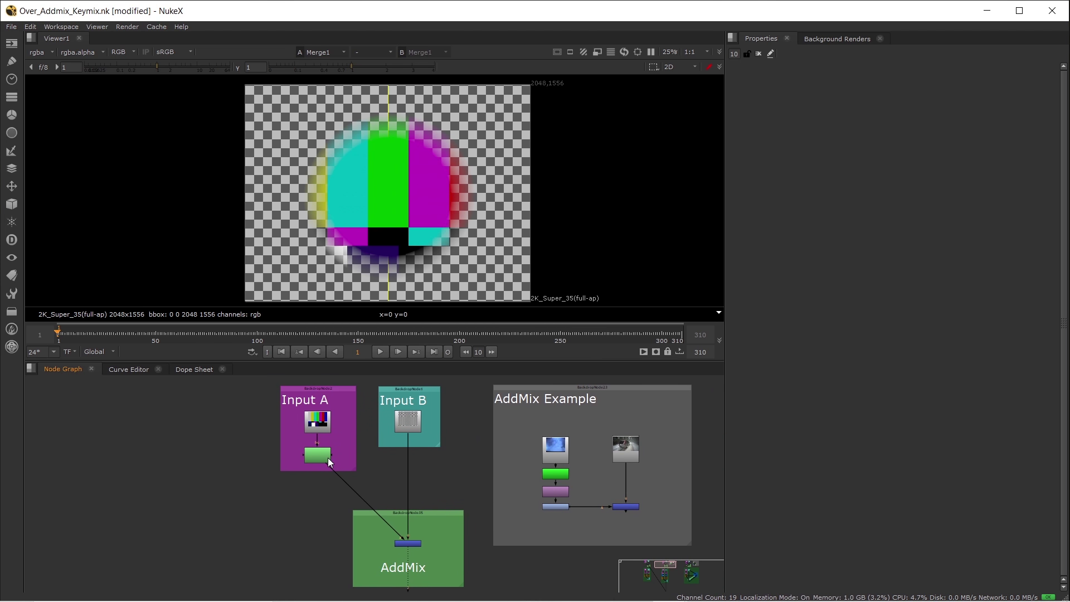
pyautogui.press('1')
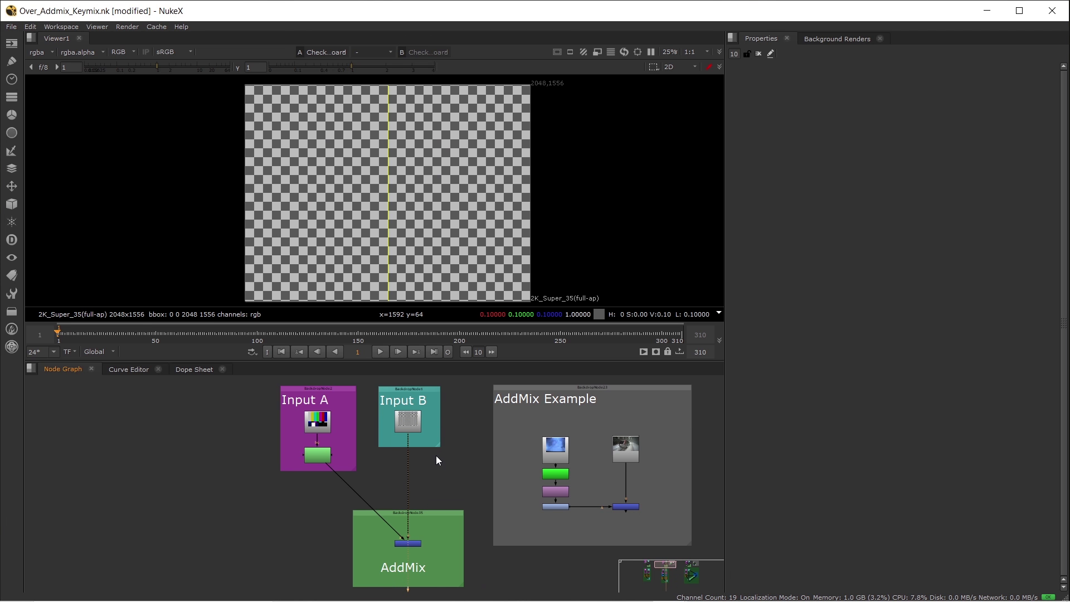
# View the AddMix setup's Input A colour bars and the Roto node below them
pyautogui.scroll(6, 435, 458)
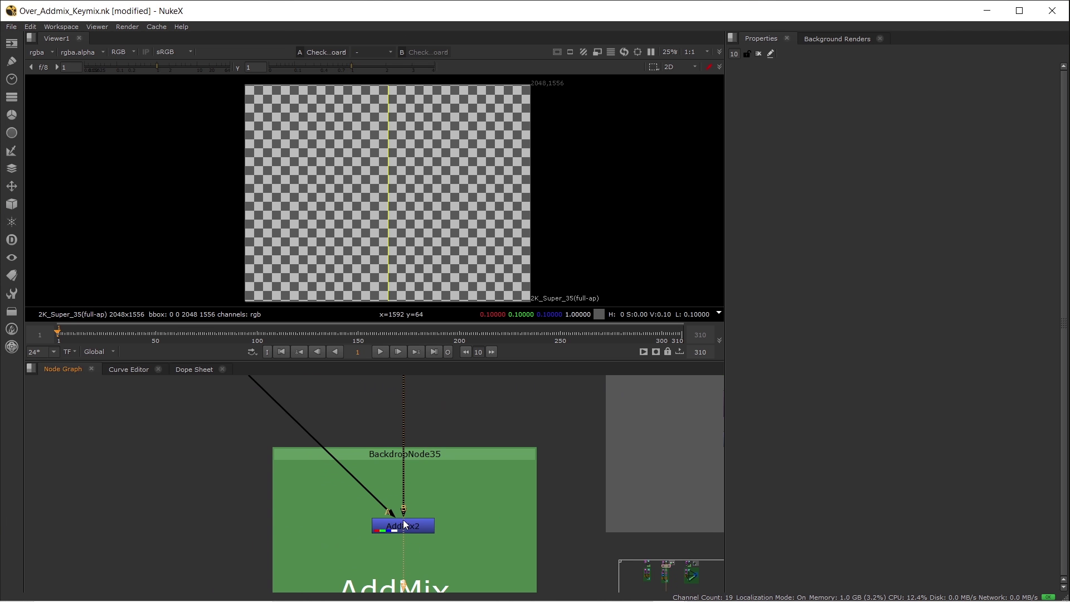
pyautogui.scroll(-6, 416, 516)
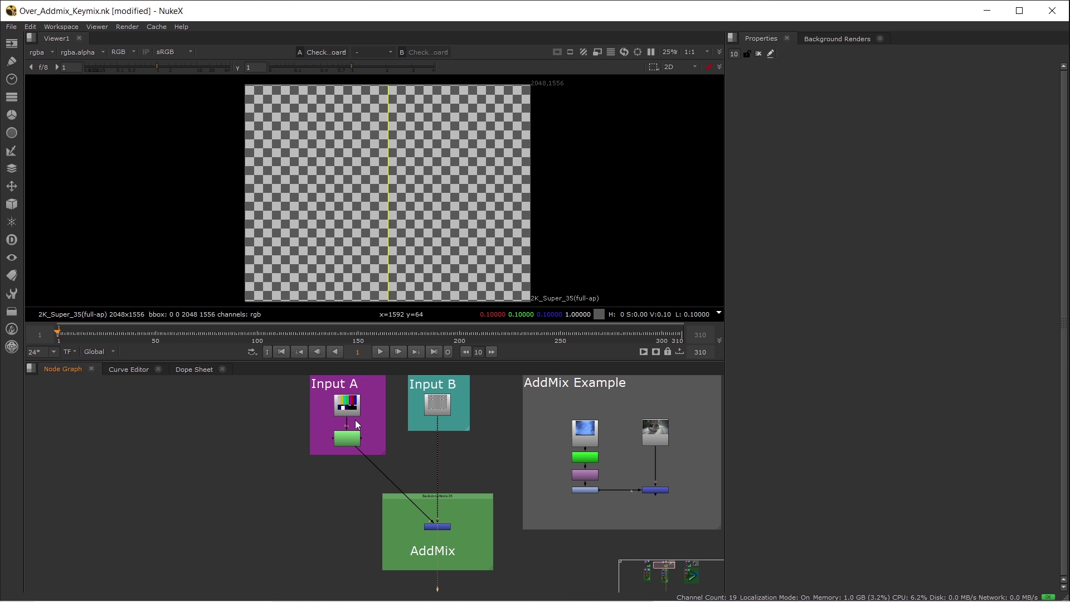
pyautogui.press('1')
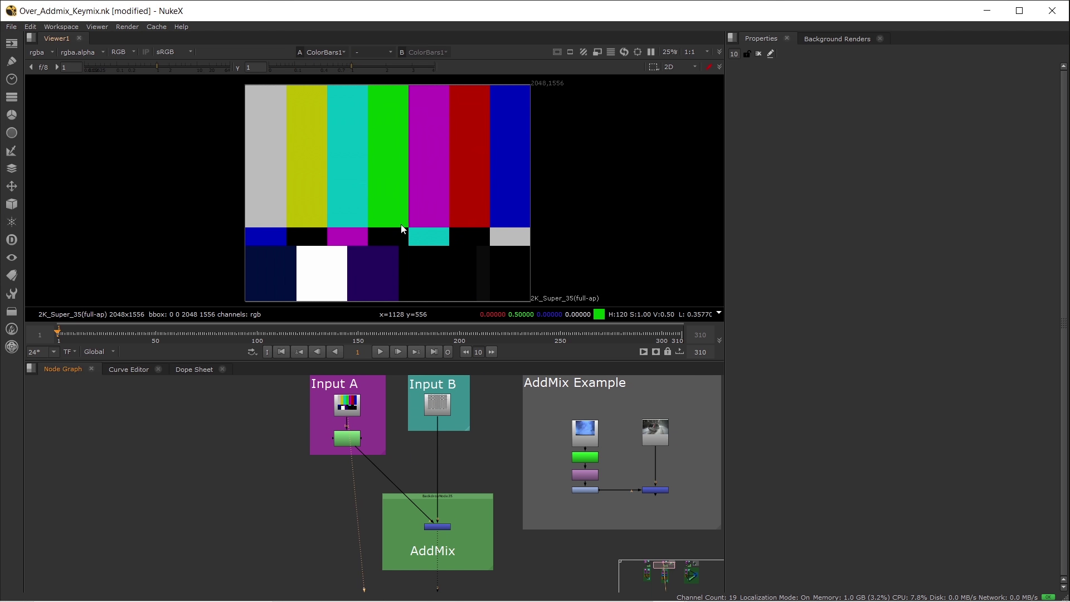
pyautogui.click(346, 438)
pyautogui.press('1')
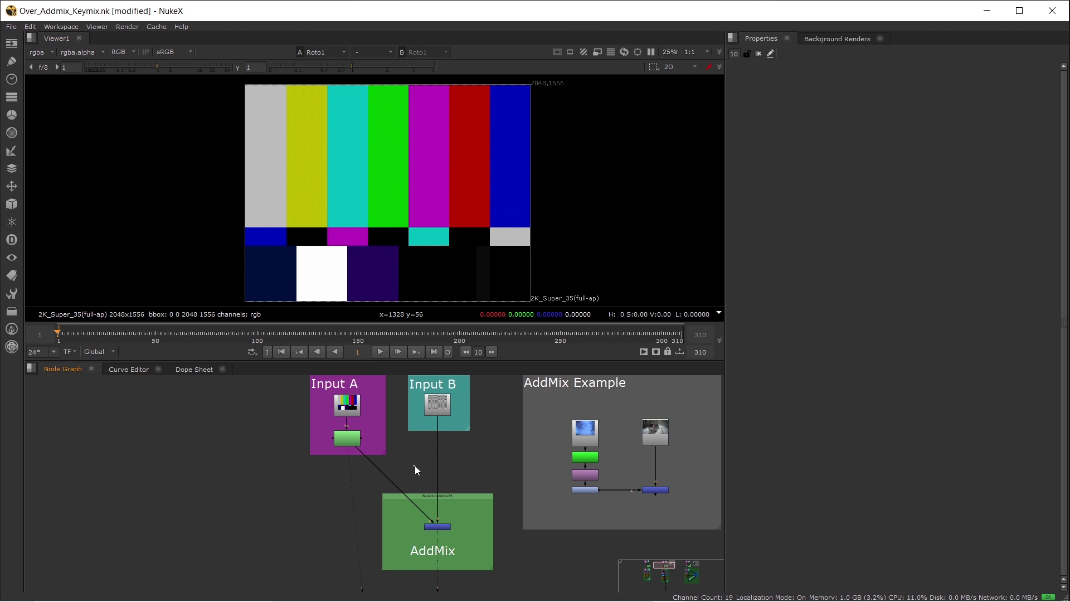
# View the composite from the AddMix2 node in the AddMix setup
pyautogui.scroll(3, 446, 521)
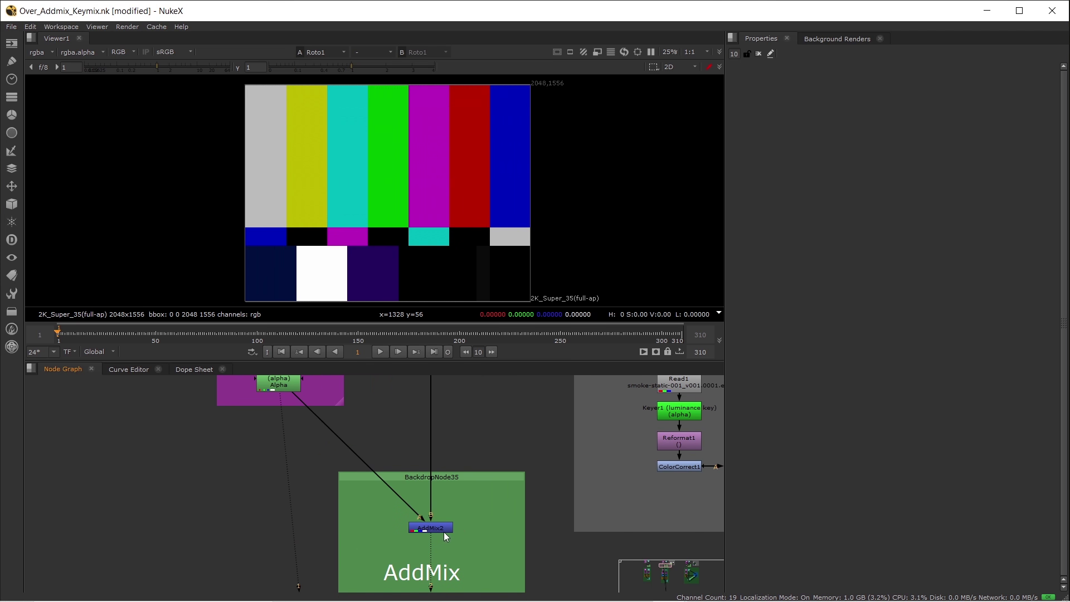
pyautogui.moveTo(339, 486); pyautogui.dragTo(332, 501, button='middle')
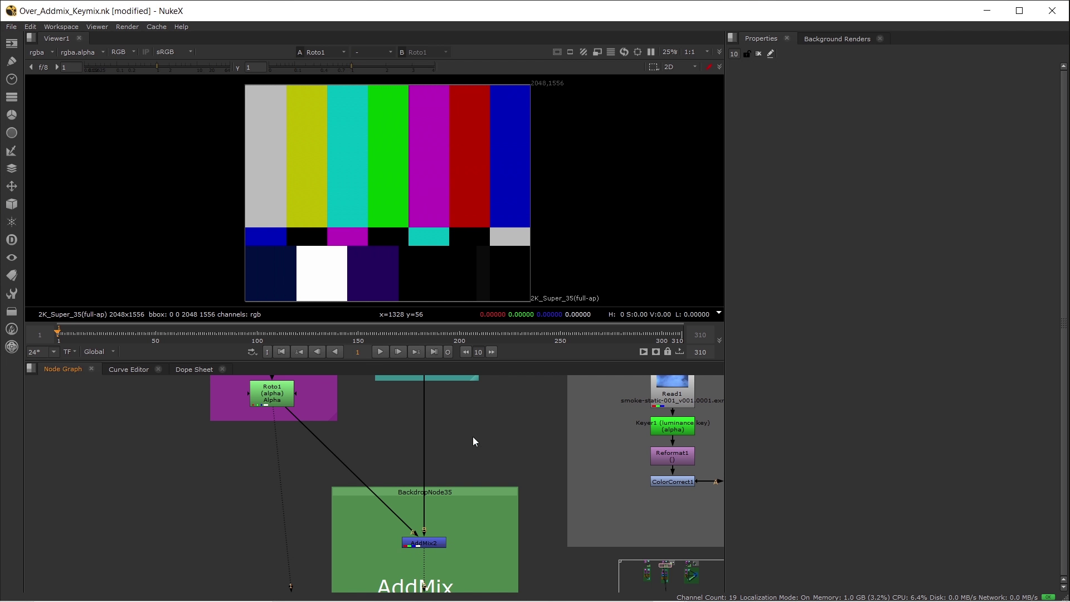
pyautogui.moveTo(425, 585); pyautogui.dragTo(419, 547, button='middle')
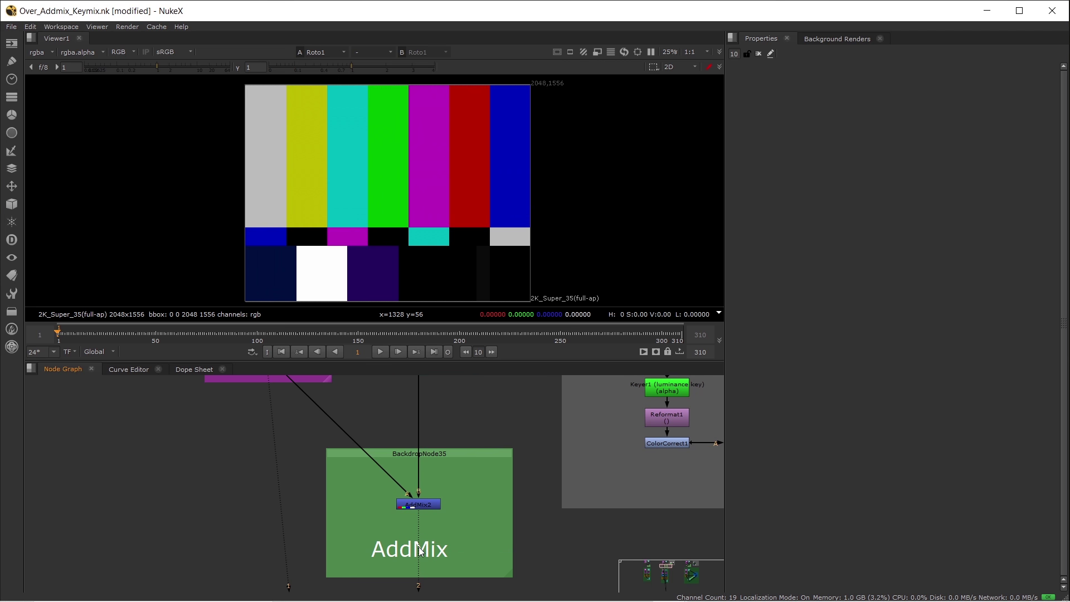
pyautogui.click(429, 503)
pyautogui.press('1')
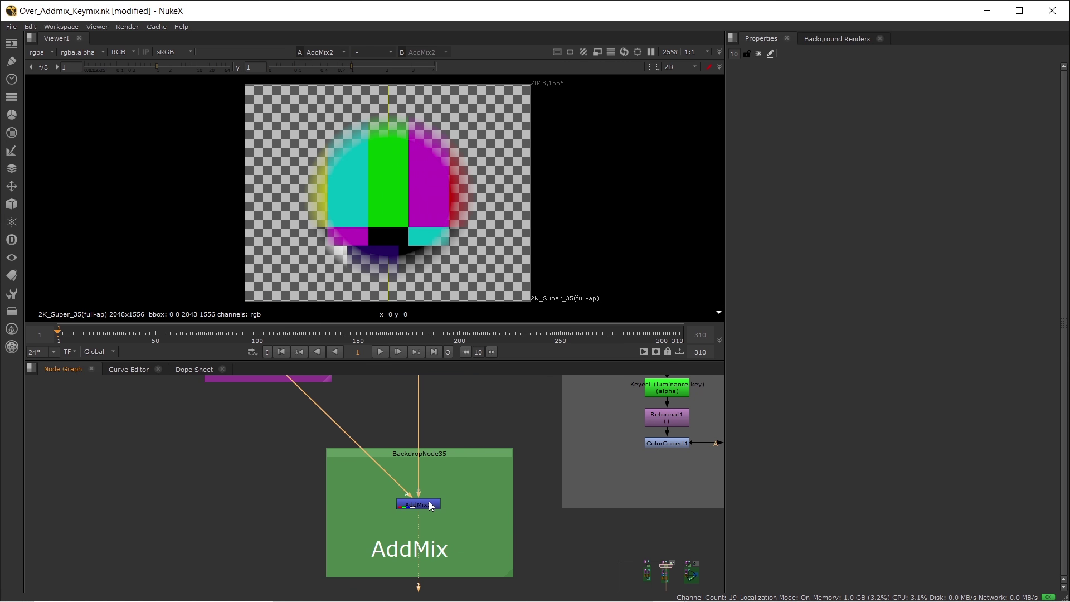
# Compare the Over setup's Merge result with the AddMix2 result in the viewer
pyautogui.scroll(-2, 415, 504)
pyautogui.scroll(-3, 279, 494)
pyautogui.moveTo(181, 499); pyautogui.dragTo(363, 485, button='middle')
pyautogui.click(197, 485)
pyautogui.press('1')
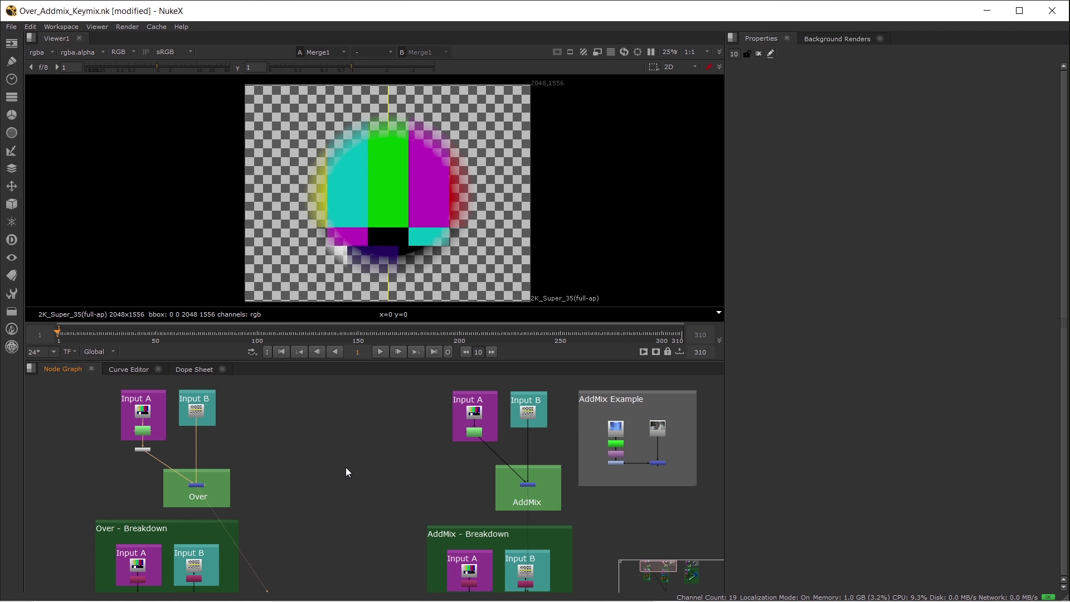
pyautogui.press('1')
# Open AddMix2's properties, isolate its A curve, and add a control point at about x 0.51, y 0.51
pyautogui.moveTo(547, 483); pyautogui.dragTo(389, 477, button='middle')
pyautogui.scroll(7, 380, 473)
pyautogui.doubleClick(350, 514)
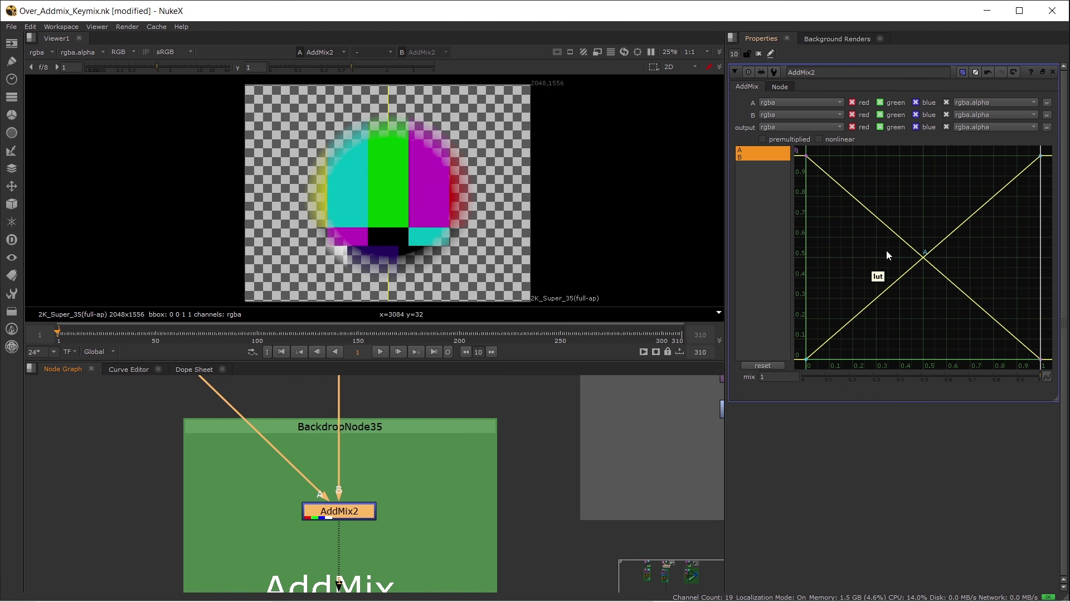
pyautogui.click(390, 531)
pyautogui.click(350, 512)
pyautogui.click(759, 151)
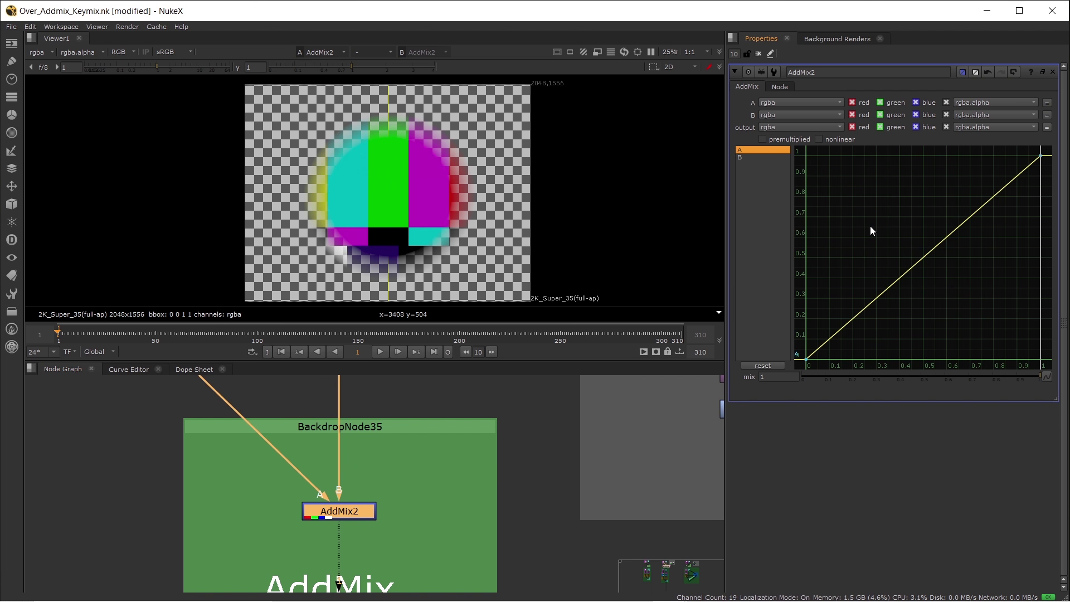
pyautogui.keyDown('ctrl'); pyautogui.keyDown('alt'); pyautogui.click(926, 255); pyautogui.keyUp('alt'); pyautogui.keyUp('ctrl')
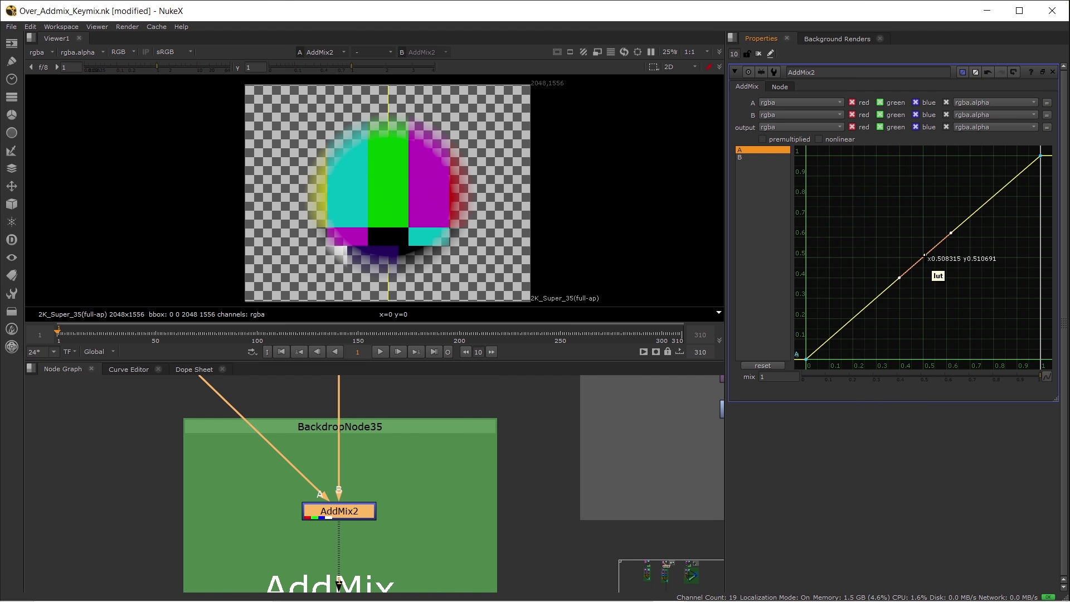
# Move the A curve's middle control point to about x 0.43, y 0.65 so the curve bows upward
pyautogui.moveTo(925, 256)
pyautogui.mouseDown()
pyautogui.moveTo(925, 217)
pyautogui.moveTo(926, 251)
pyautogui.moveTo(892, 252)
pyautogui.moveTo(938, 252)
pyautogui.mouseUp()
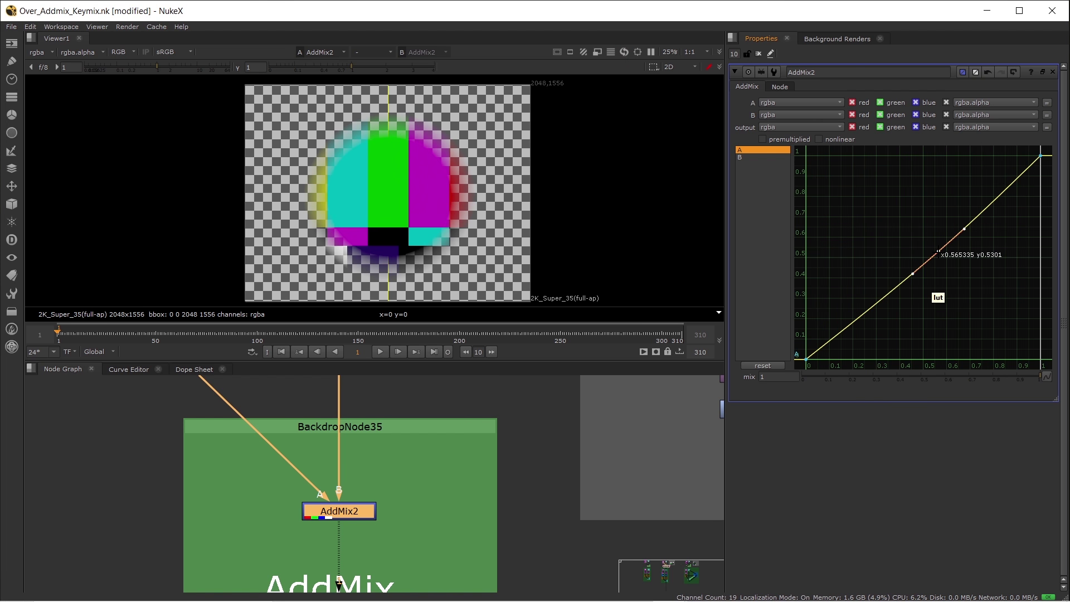
pyautogui.moveTo(938, 252); pyautogui.dragTo(910, 222)
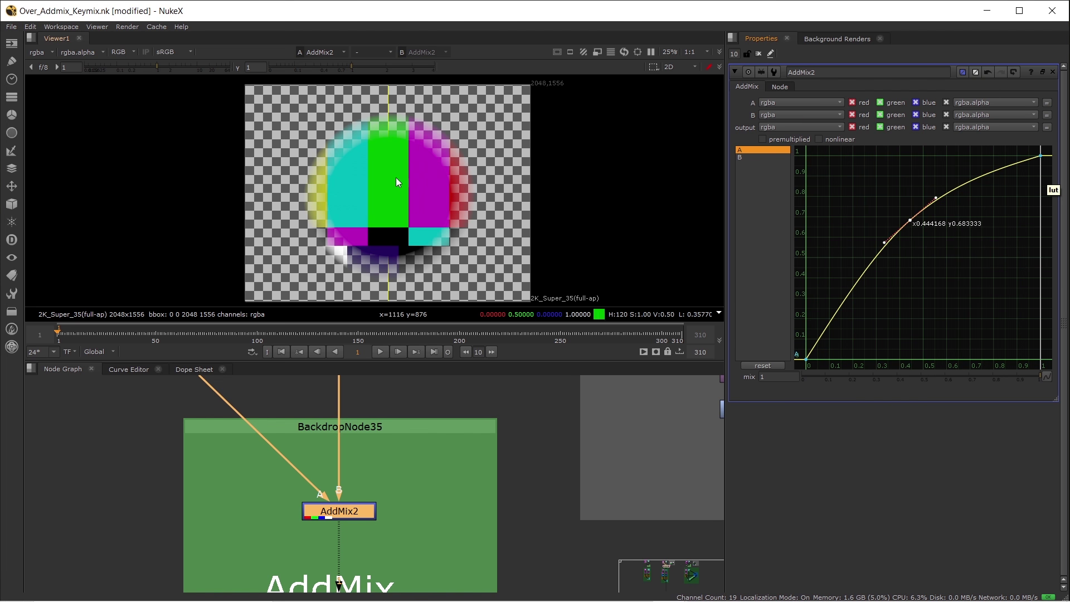
pyautogui.scroll(5, 337, 134)
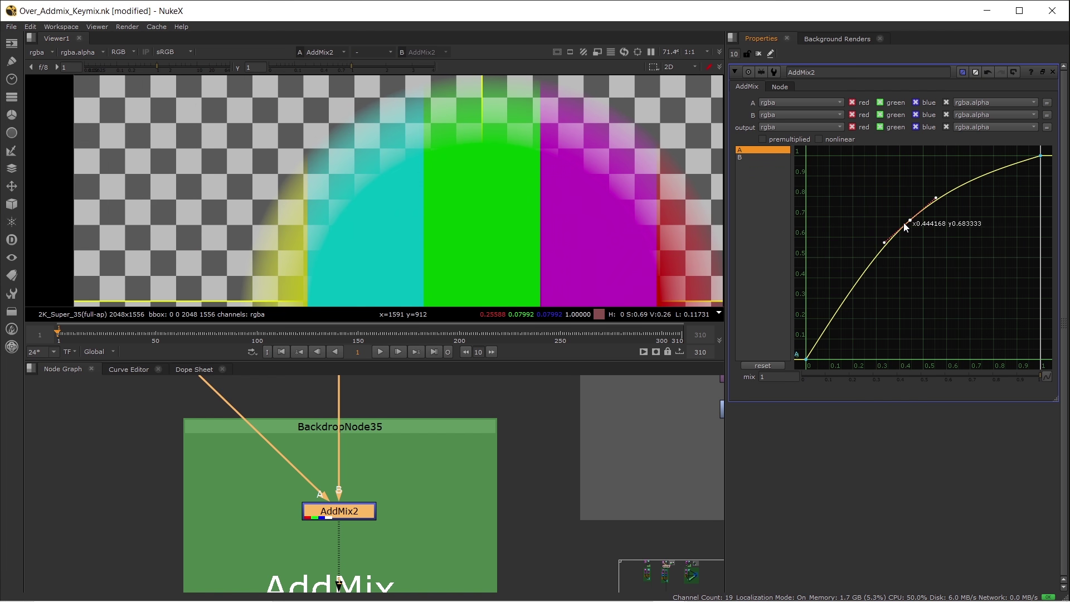
pyautogui.moveTo(908, 222)
pyautogui.mouseDown()
pyautogui.moveTo(892, 243)
pyautogui.moveTo(881, 221)
pyautogui.moveTo(892, 239)
pyautogui.moveTo(875, 281)
pyautogui.moveTo(915, 239)
pyautogui.moveTo(898, 224)
pyautogui.moveTo(892, 234)
pyautogui.moveTo(919, 238)
pyautogui.moveTo(831, 223)
pyautogui.moveTo(889, 246)
pyautogui.moveTo(874, 222)
pyautogui.moveTo(924, 242)
pyautogui.moveTo(889, 226)
pyautogui.moveTo(907, 244)
pyautogui.moveTo(883, 226)
pyautogui.moveTo(894, 219)
pyautogui.moveTo(878, 258)
pyautogui.moveTo(914, 285)
pyautogui.moveTo(963, 294)
pyautogui.moveTo(886, 252)
pyautogui.moveTo(915, 274)
pyautogui.moveTo(885, 282)
pyautogui.moveTo(946, 276)
pyautogui.moveTo(896, 225)
pyautogui.mouseUp()
# Try lowering a new middle point on the B curve to about x 0.45, y 0.43, and reset that curve
pyautogui.click(755, 158)
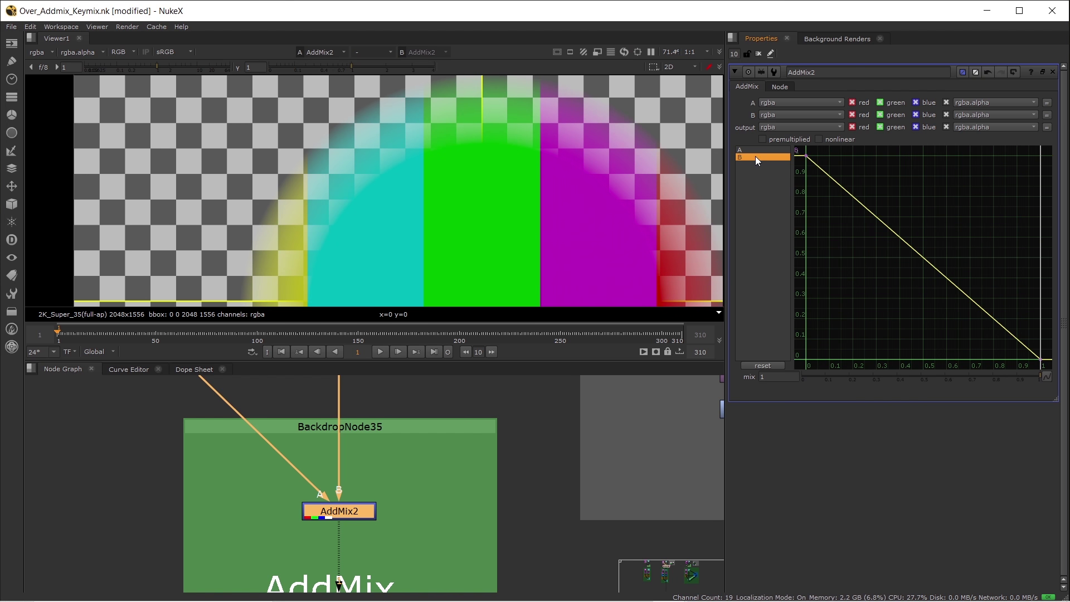
pyautogui.keyDown('ctrl'); pyautogui.keyDown('alt'); pyautogui.click(914, 250); pyautogui.keyUp('alt'); pyautogui.keyUp('ctrl')
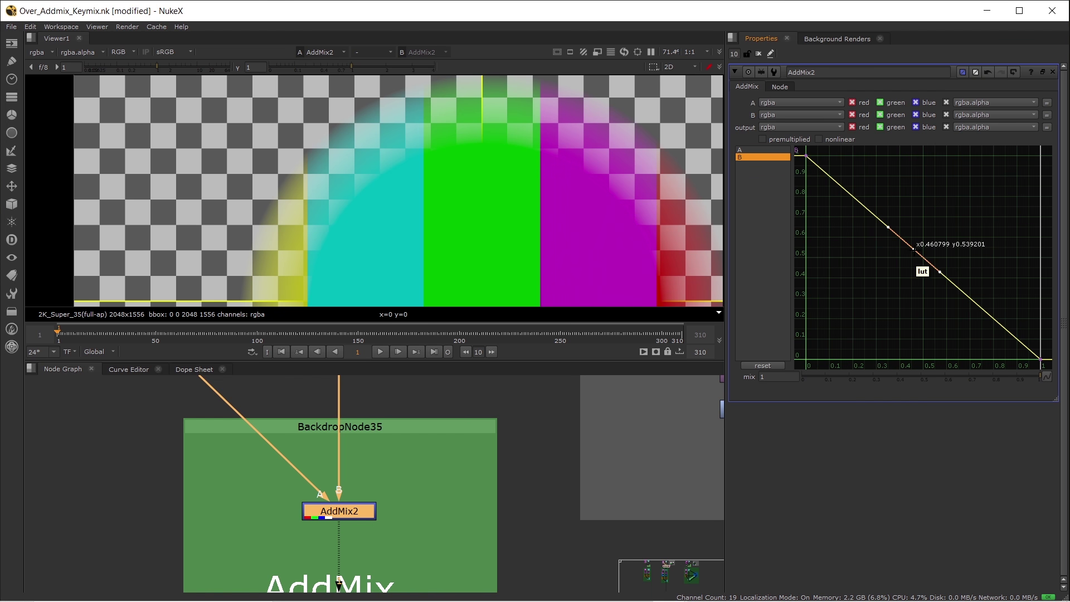
pyautogui.moveTo(914, 249)
pyautogui.mouseDown()
pyautogui.moveTo(848, 260)
pyautogui.moveTo(848, 272)
pyautogui.moveTo(894, 287)
pyautogui.moveTo(939, 246)
pyautogui.moveTo(888, 275)
pyautogui.moveTo(943, 241)
pyautogui.moveTo(922, 273)
pyautogui.moveTo(941, 261)
pyautogui.moveTo(944, 233)
pyautogui.moveTo(910, 268)
pyautogui.mouseUp()
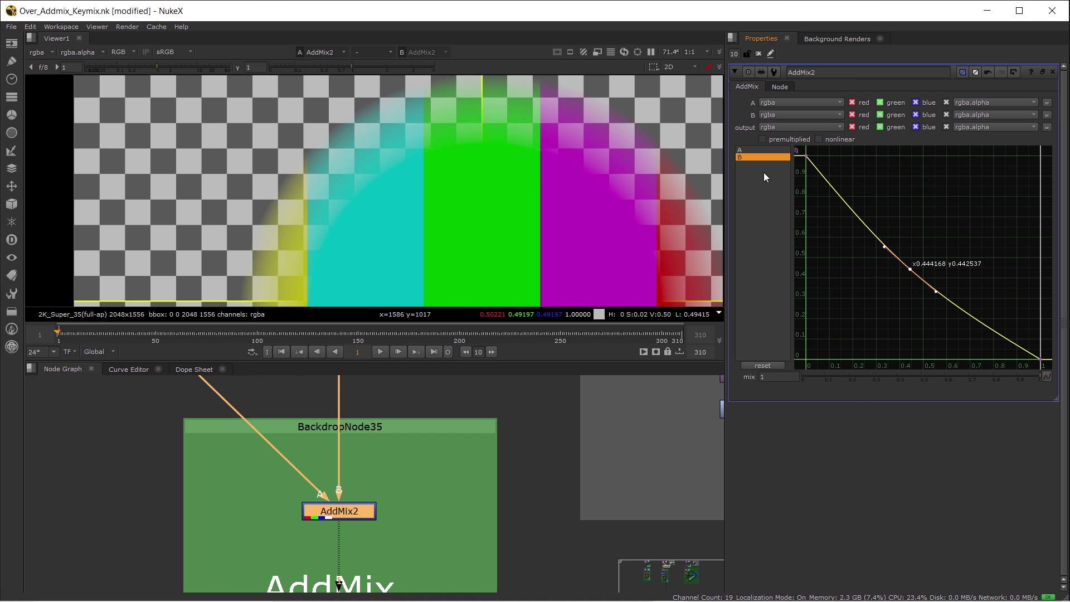
pyautogui.moveTo(910, 270)
pyautogui.mouseDown()
pyautogui.moveTo(904, 287)
pyautogui.moveTo(912, 271)
pyautogui.mouseUp()
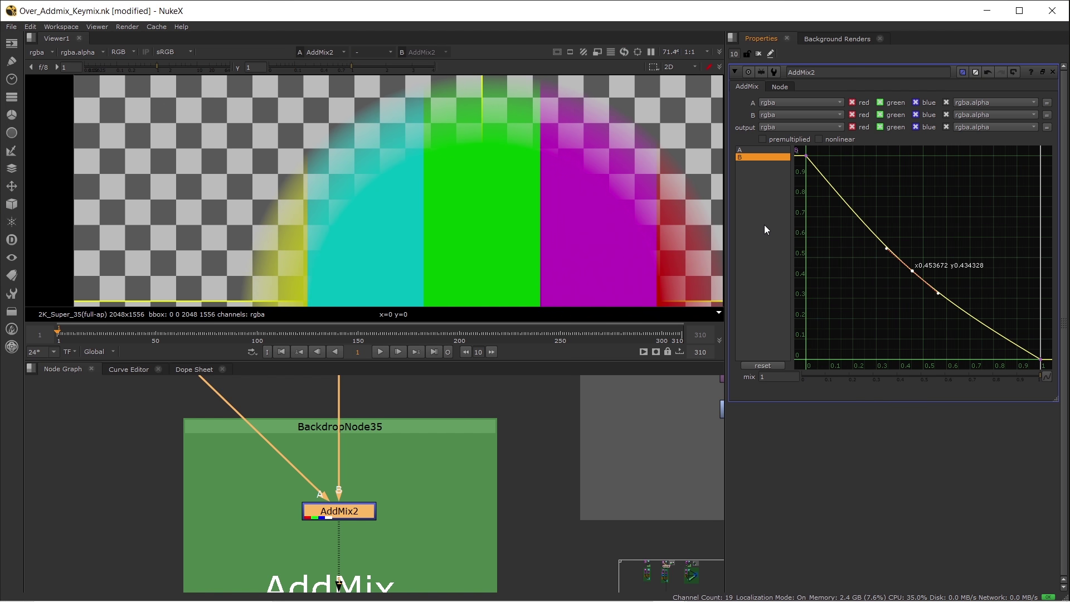
pyautogui.click(763, 366)
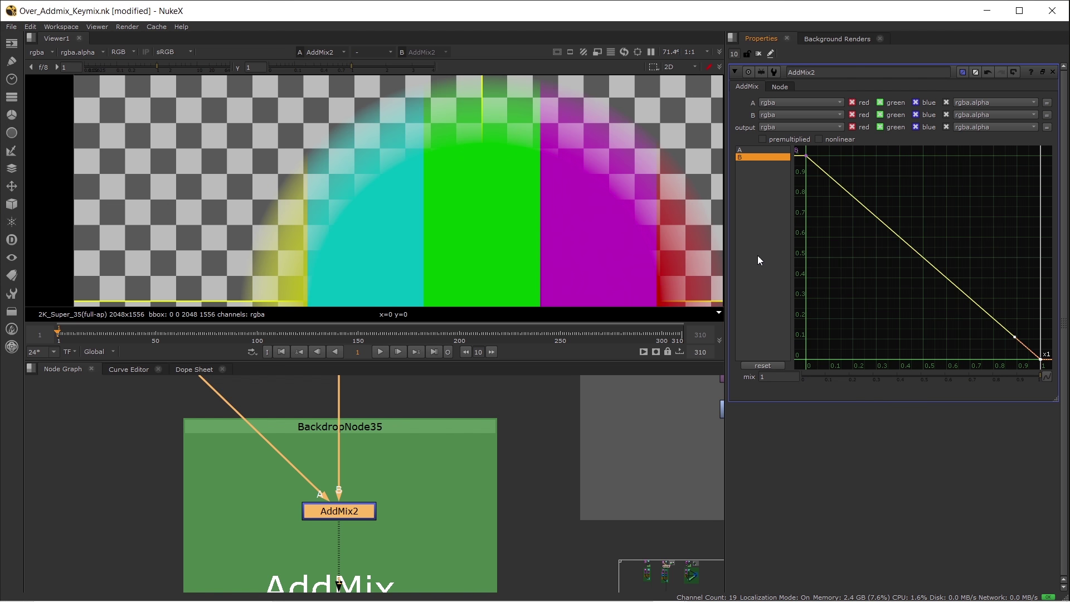
pyautogui.click(763, 149)
# View the Input A colour bars and the Input B checkerboard of the AddMix breakdown after their Remove nodes
pyautogui.scroll(-6, 444, 437)
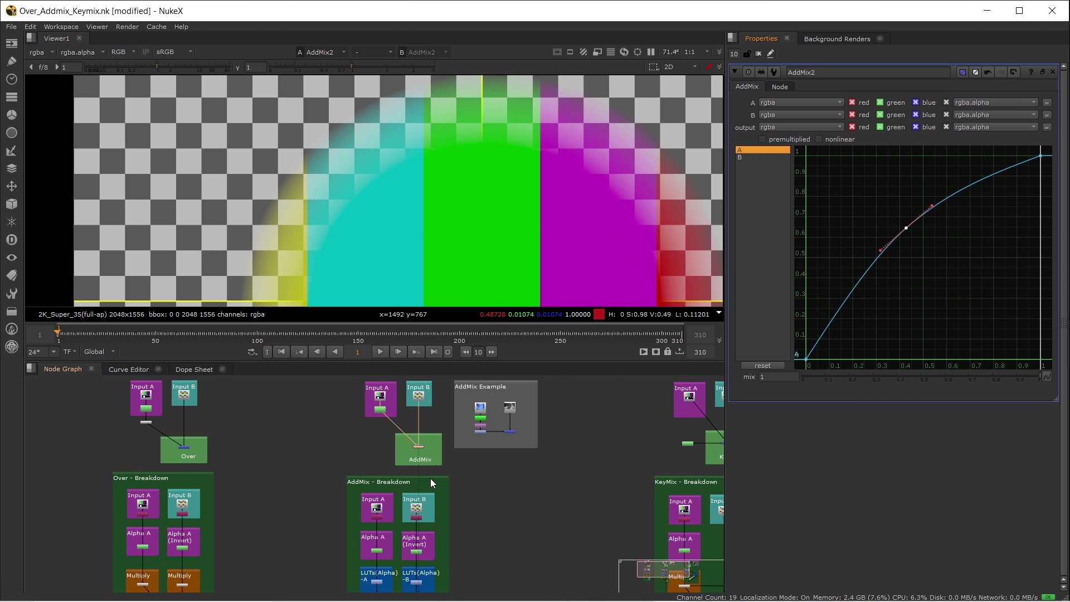
pyautogui.moveTo(428, 523); pyautogui.dragTo(430, 428, button='middle')
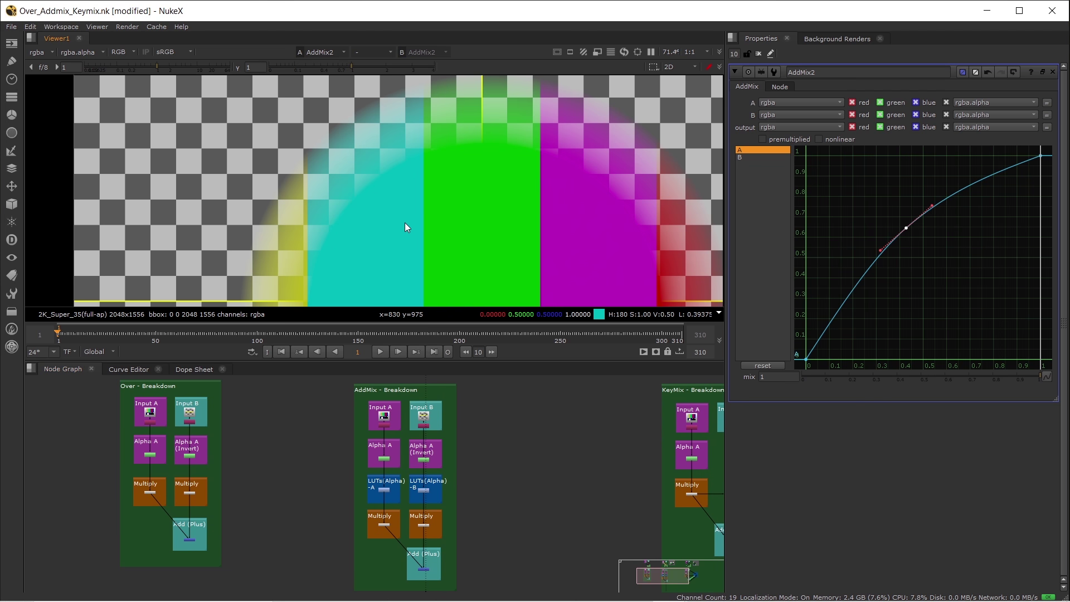
pyautogui.press('f')
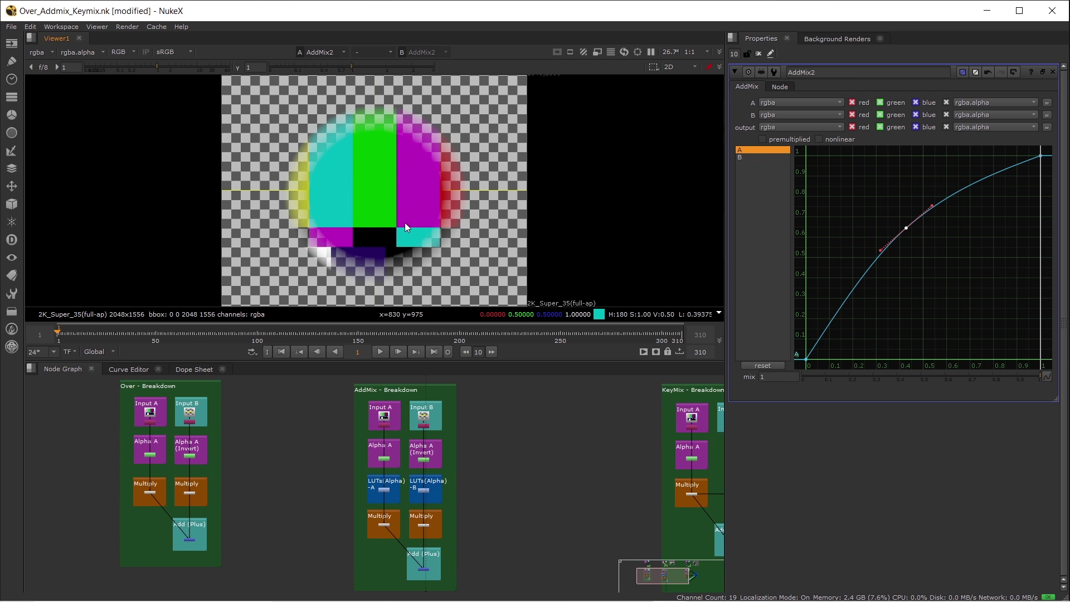
pyautogui.scroll(3, 392, 422)
pyautogui.scroll(2, 395, 425)
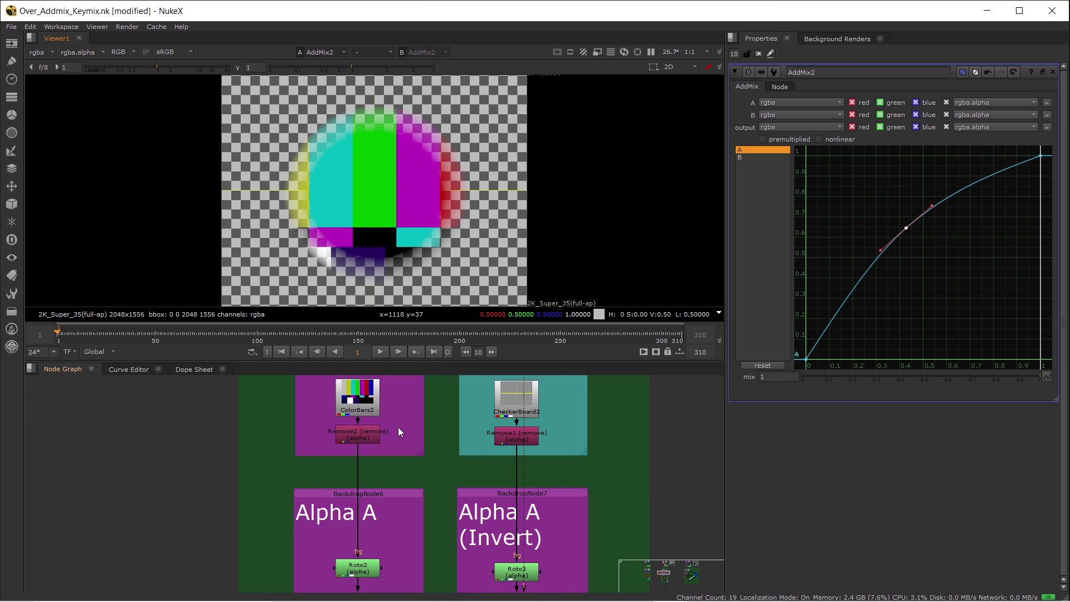
pyautogui.scroll(-1, 379, 434)
pyautogui.press('1')
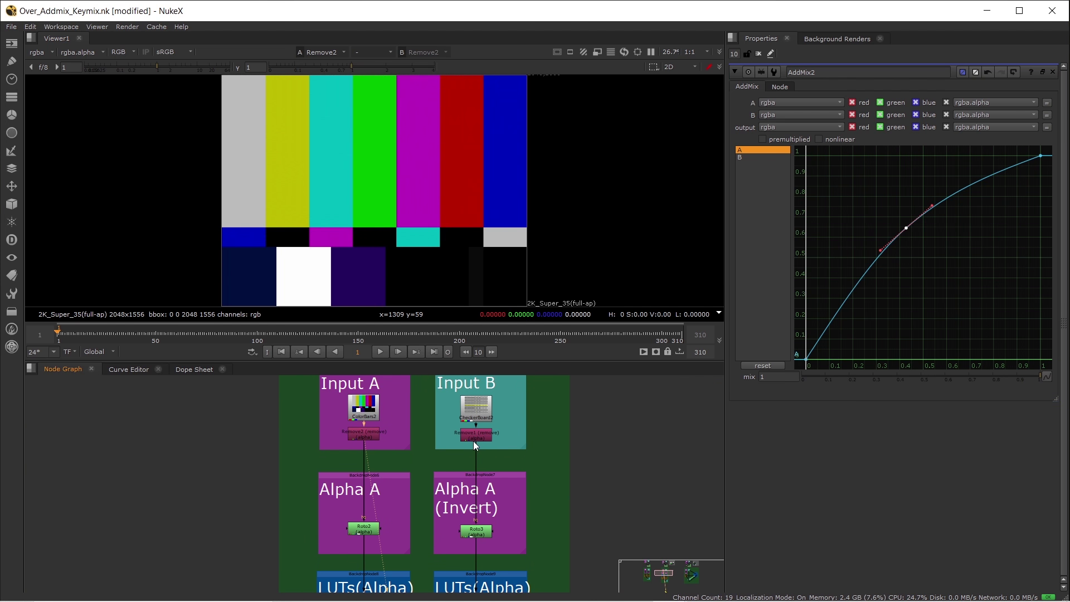
pyautogui.press('1')
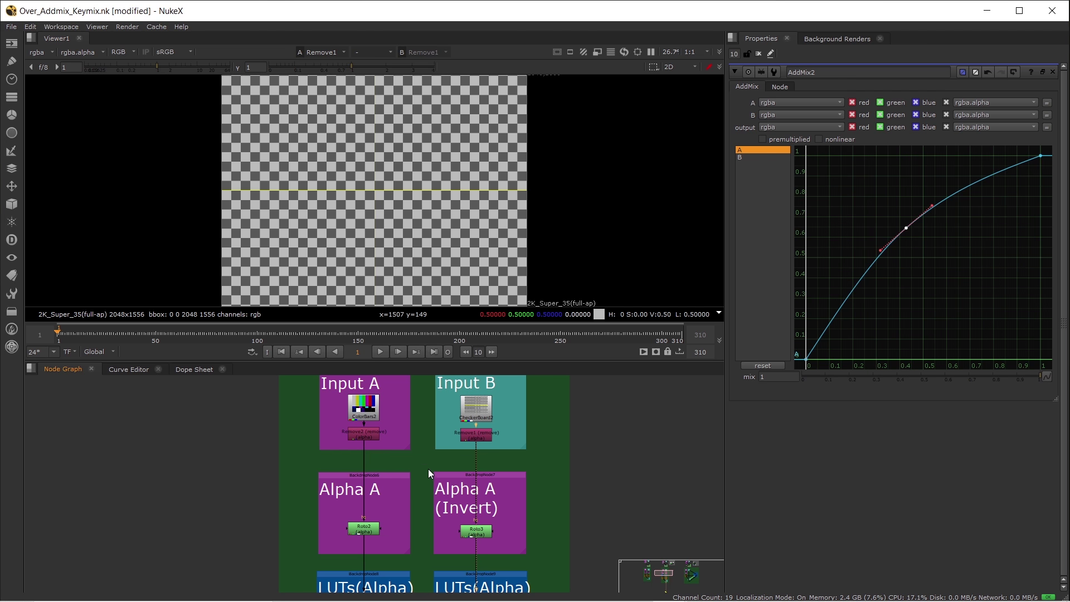
# View the alpha channel of Roto2 (Alpha A) and of Roto3 (Alpha A Invert) in the AddMix breakdown
pyautogui.moveTo(387, 539); pyautogui.dragTo(359, 451, button='middle')
pyautogui.click(342, 441)
pyautogui.press('1')
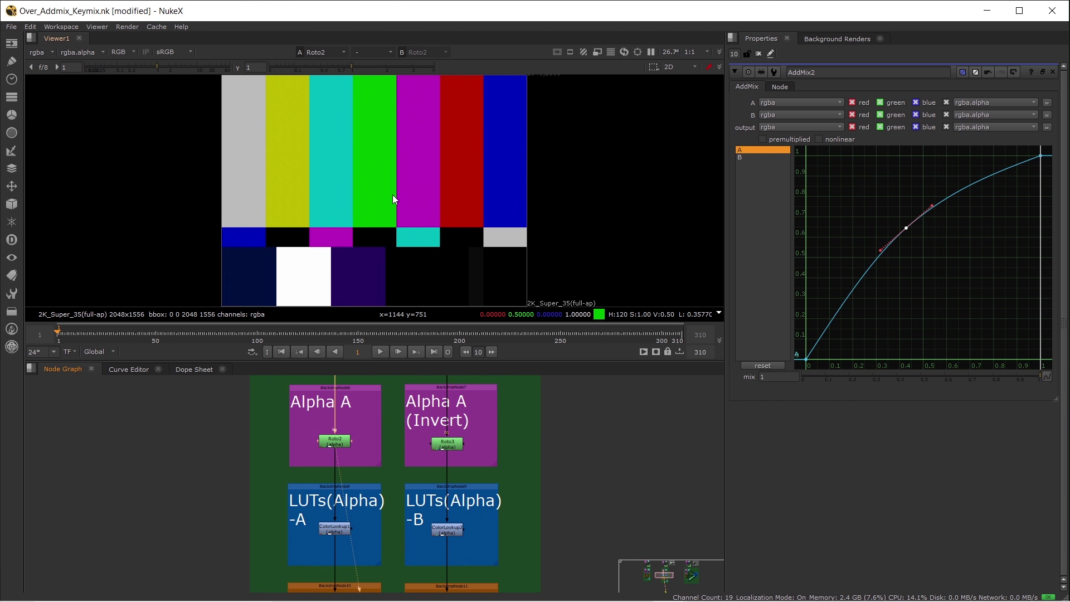
pyautogui.press('a')
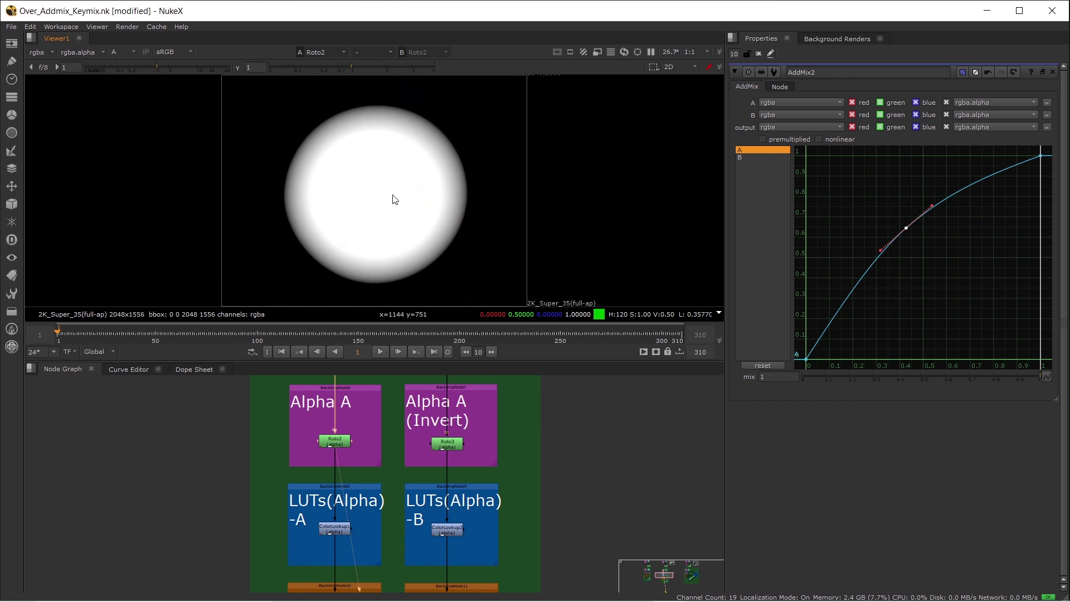
pyautogui.click(451, 446)
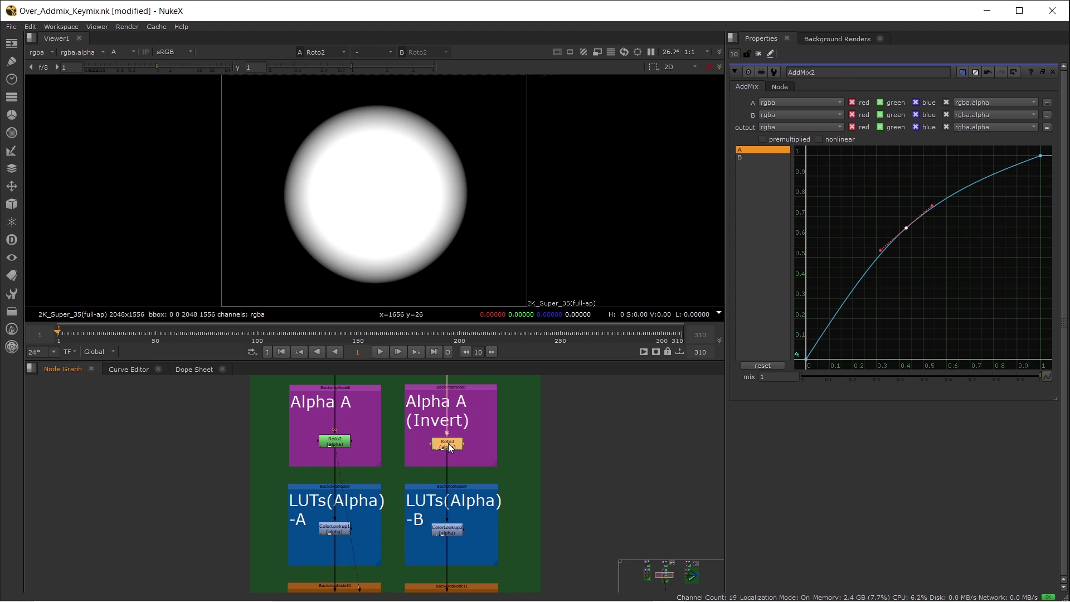
pyautogui.press('1')
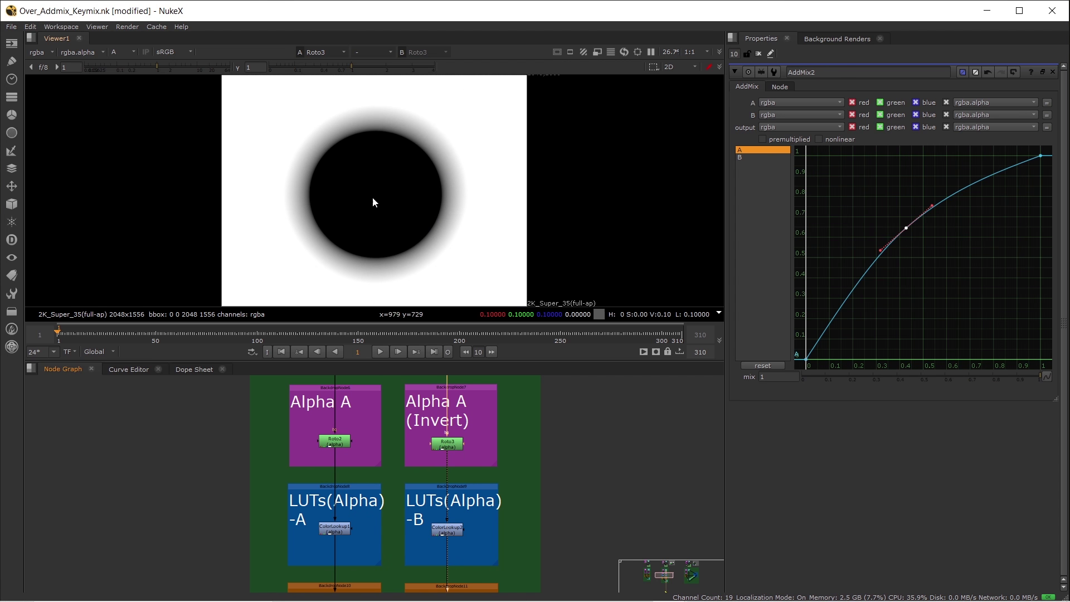
# Compare the alpha outputs of ColorLookup1 and ColorLookup2 in the breakdown's LUTs(Alpha) sections
pyautogui.moveTo(338, 537); pyautogui.dragTo(327, 463, button='middle')
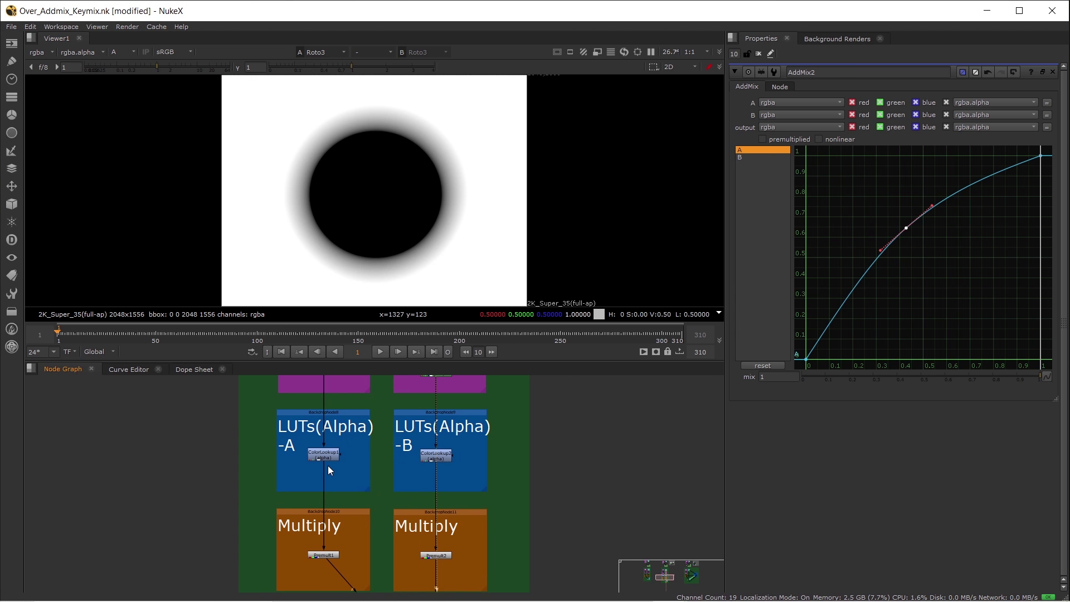
pyautogui.click(328, 454)
pyautogui.press('1')
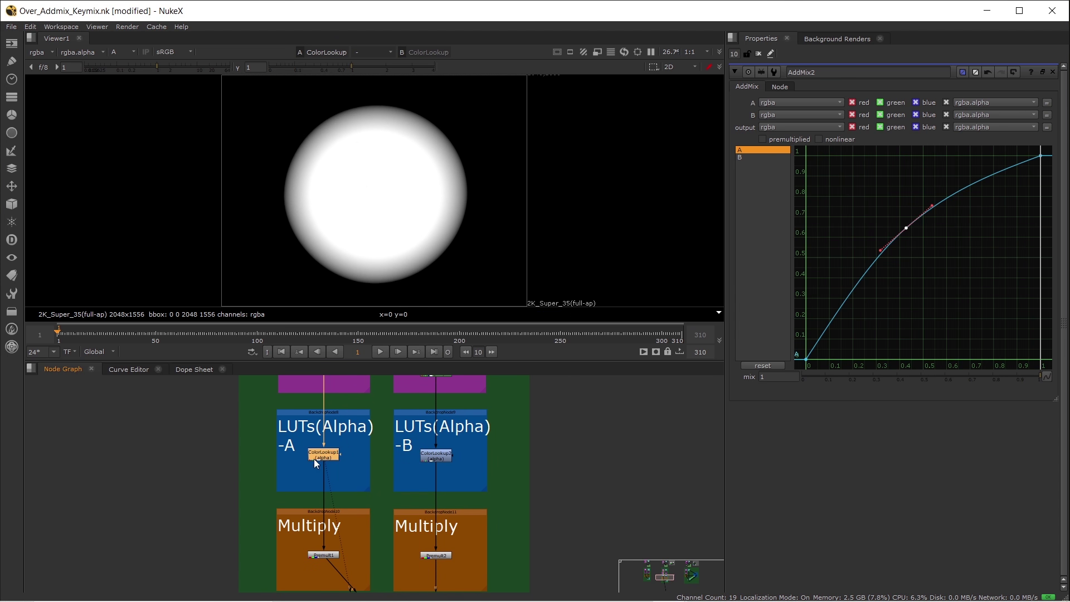
pyautogui.click(436, 455)
pyautogui.scroll(3, 437, 457)
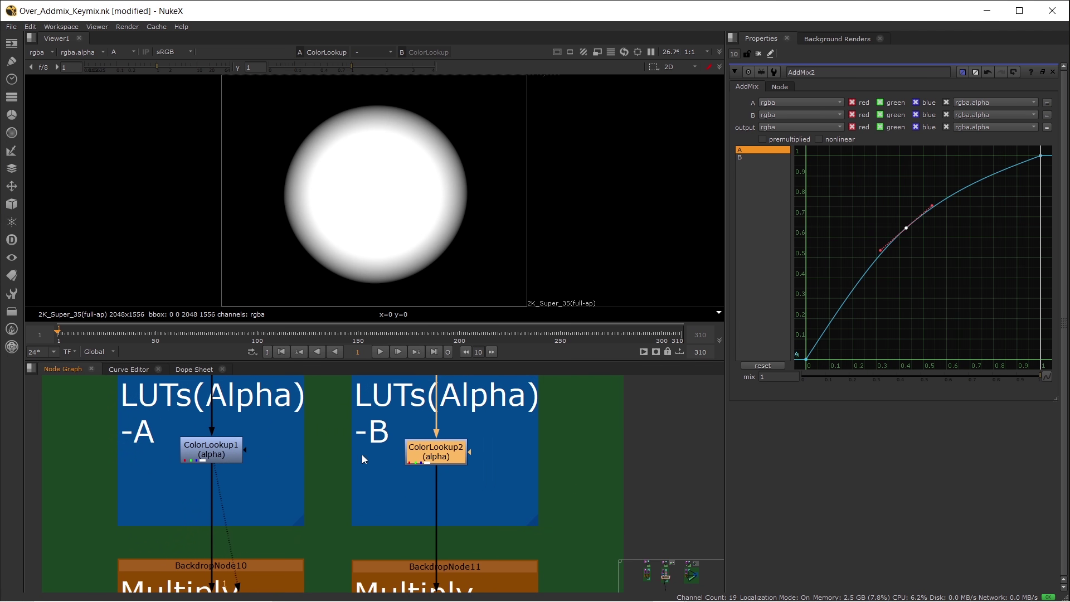
pyautogui.click(226, 453)
pyautogui.click(442, 456)
pyautogui.press('2')
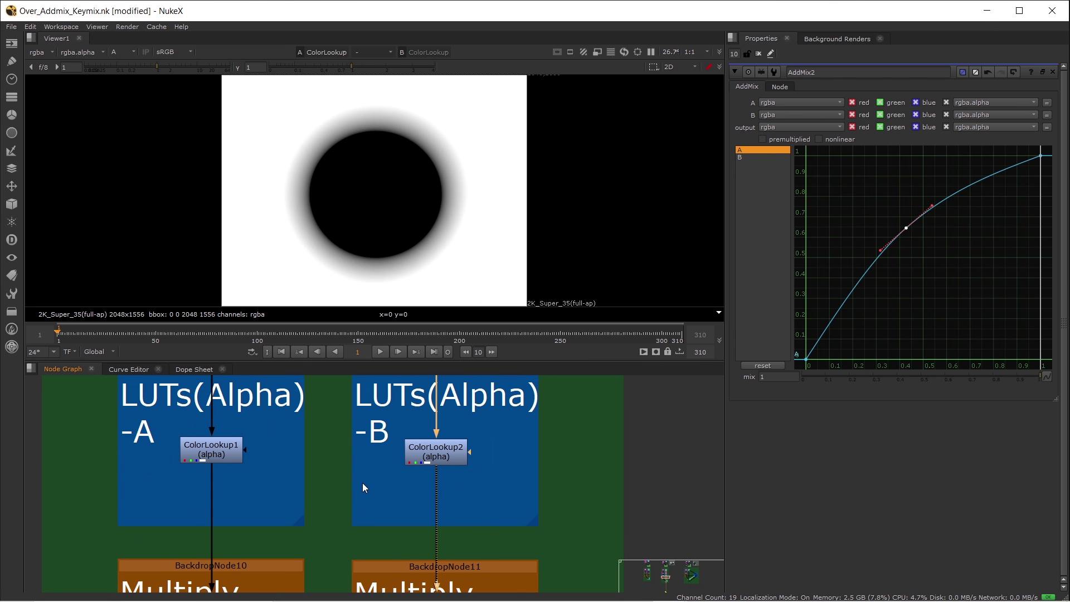
pyautogui.scroll(-3, 312, 484)
pyautogui.press('1')
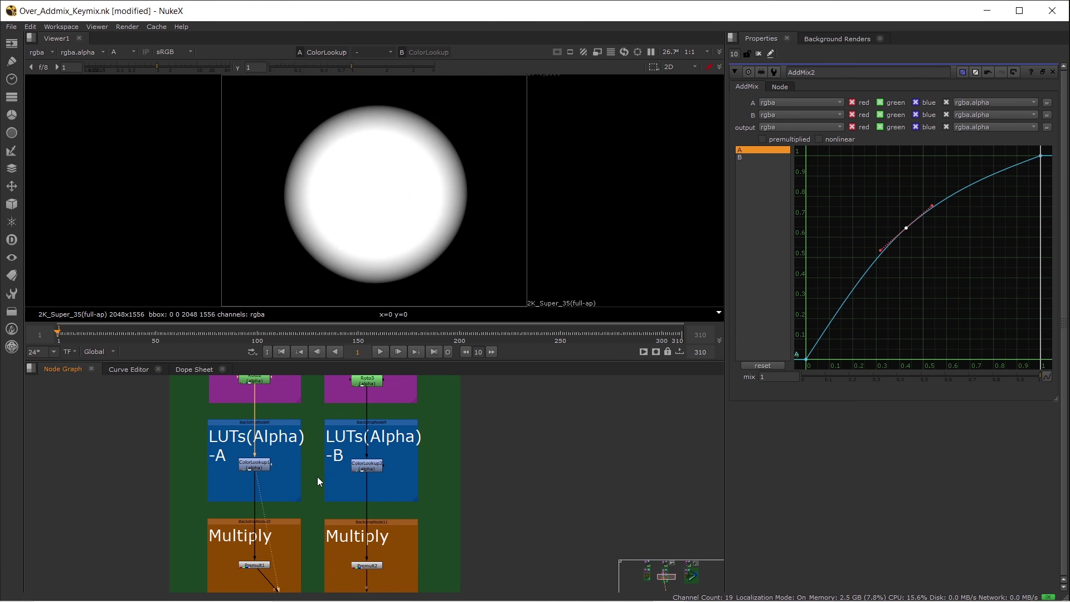
# Select all points of AddMix2's A curve and copy it with Copy Curves
pyautogui.scroll(-2, 318, 476)
pyautogui.moveTo(341, 438); pyautogui.dragTo(416, 493, button='middle')
pyautogui.moveTo(395, 380); pyautogui.dragTo(402, 468, button='middle')
pyautogui.scroll(6, 442, 431)
pyautogui.click(396, 483)
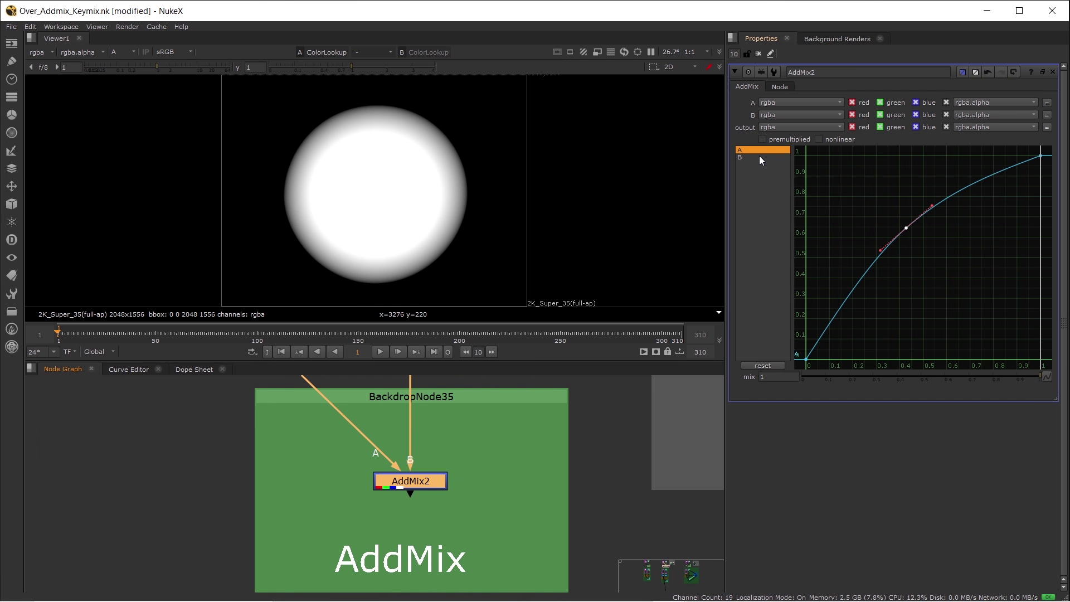
pyautogui.moveTo(881, 208); pyautogui.dragTo(924, 245)
pyautogui.rightClick(908, 228)
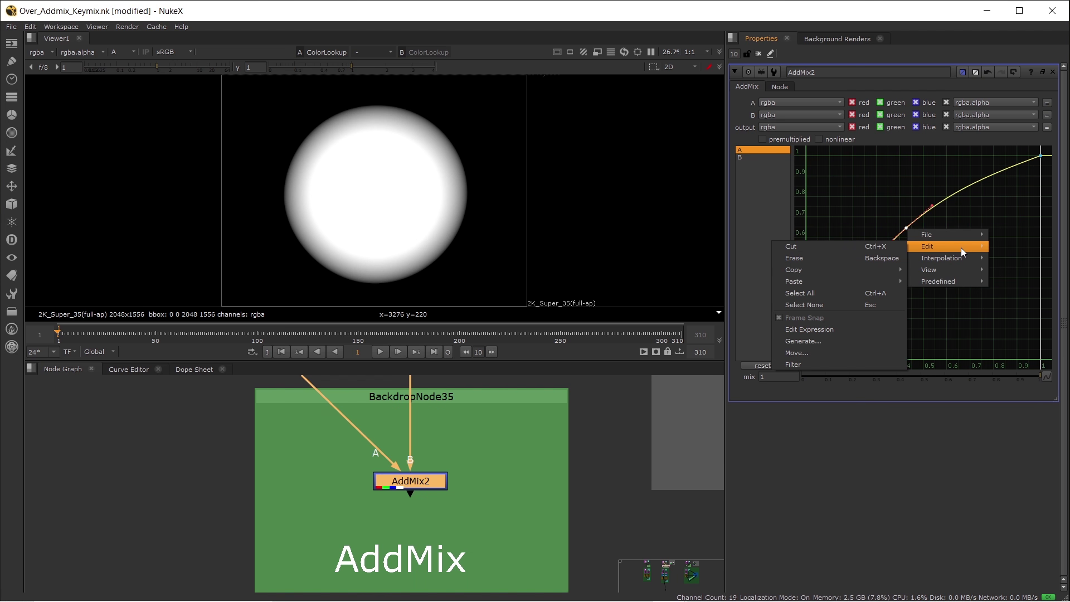
pyautogui.moveTo(956, 259)
pyautogui.moveTo(851, 270)
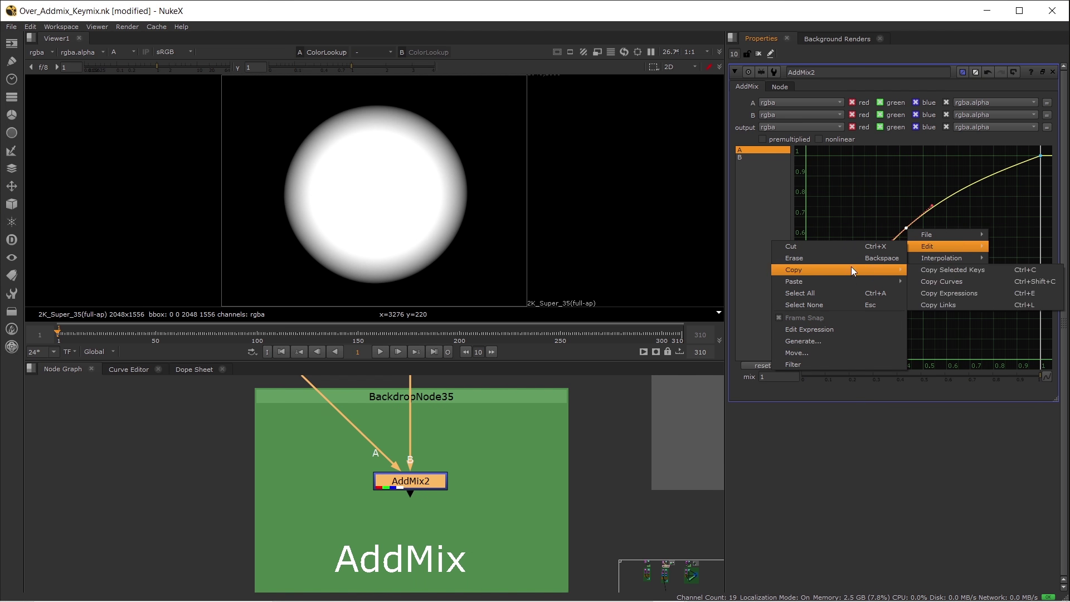
pyautogui.click(966, 286)
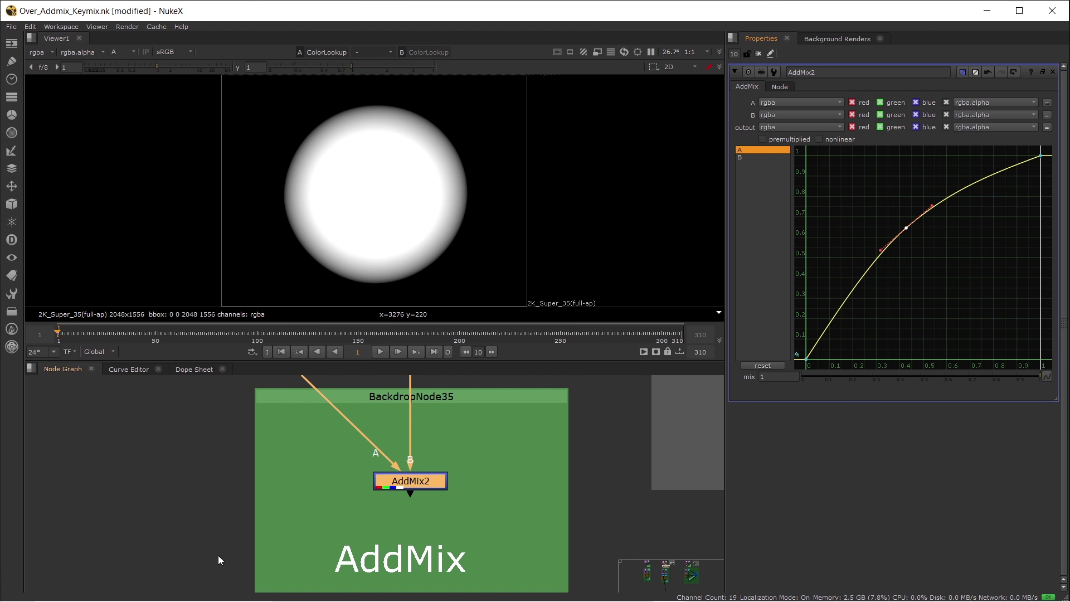
# Open ColorLookup1 in the AddMix breakdown and replace its alpha curve with the copied curve using Paste Absolute
pyautogui.scroll(-4, 277, 490)
pyautogui.moveTo(312, 501); pyautogui.dragTo(389, 312, button='middle')
pyautogui.moveTo(357, 591); pyautogui.dragTo(437, 402, button='middle')
pyautogui.scroll(4, 365, 480)
pyautogui.doubleClick(374, 462)
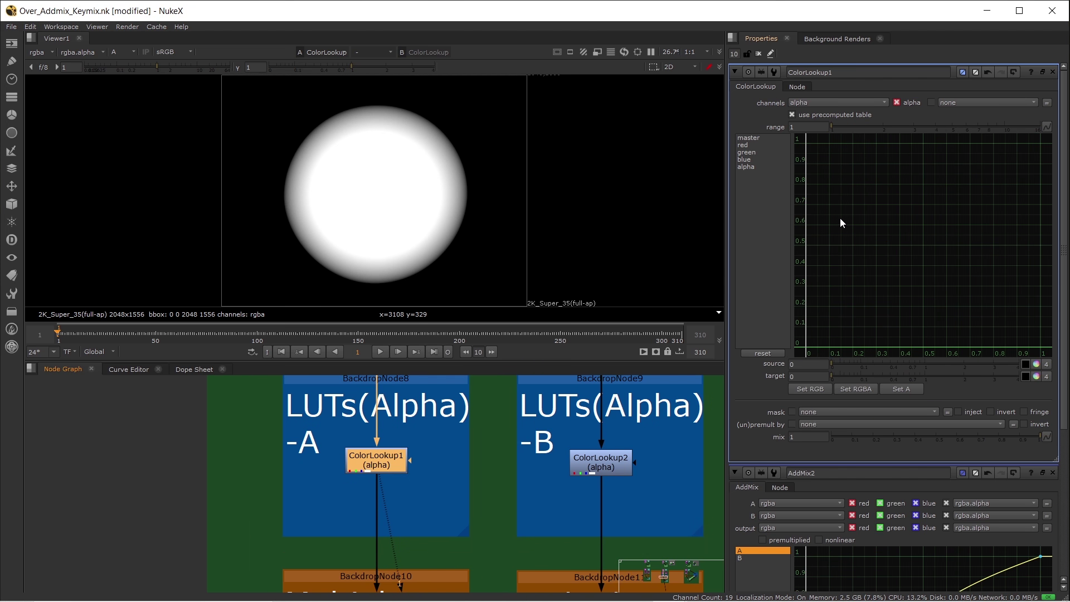
pyautogui.click(753, 167)
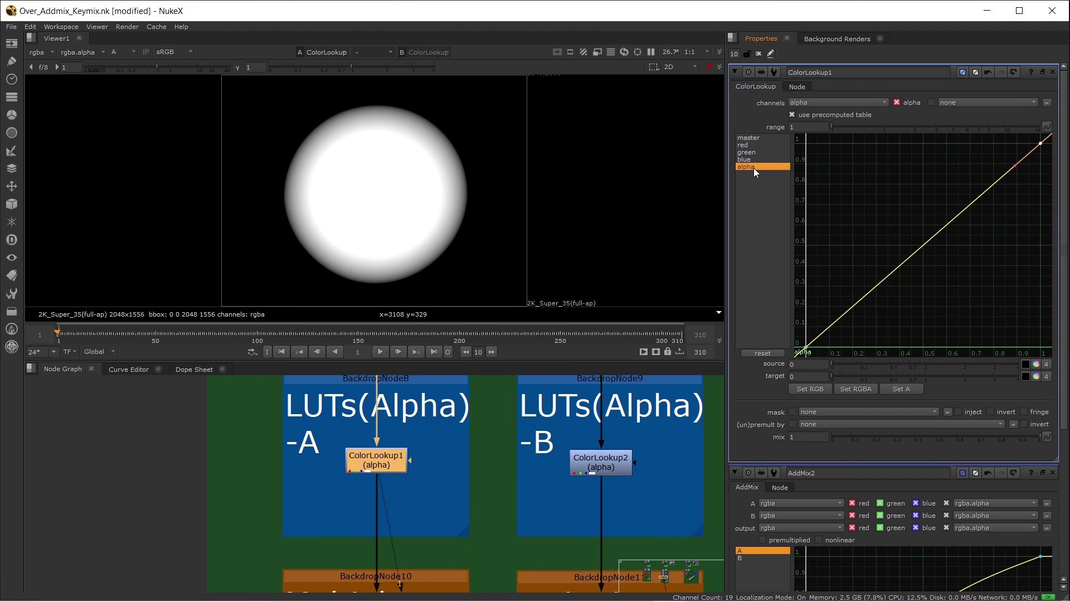
pyautogui.rightClick(943, 227)
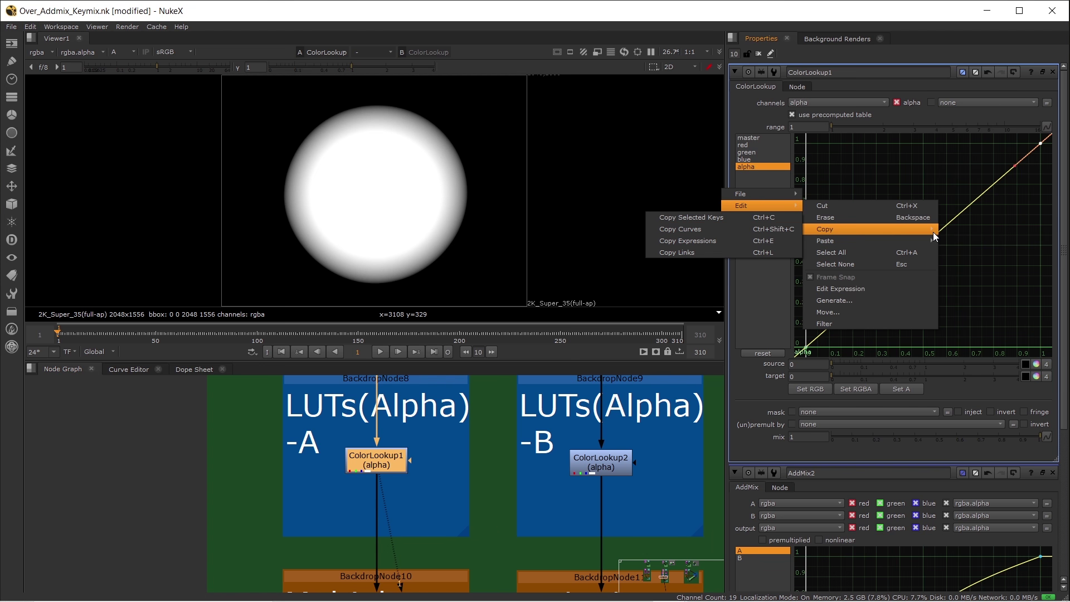
pyautogui.moveTo(921, 239)
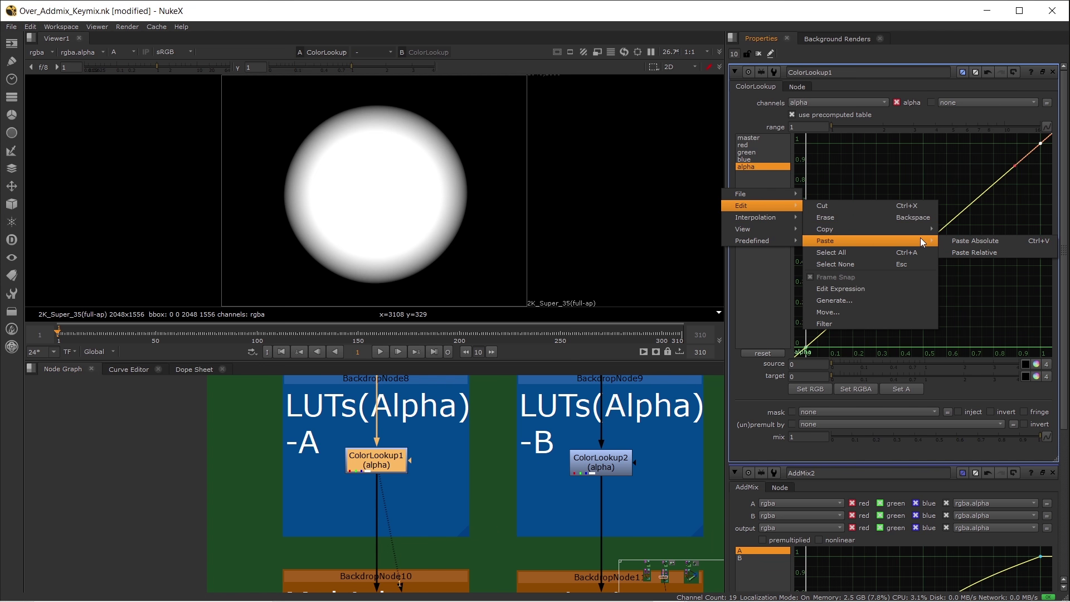
pyautogui.click(988, 242)
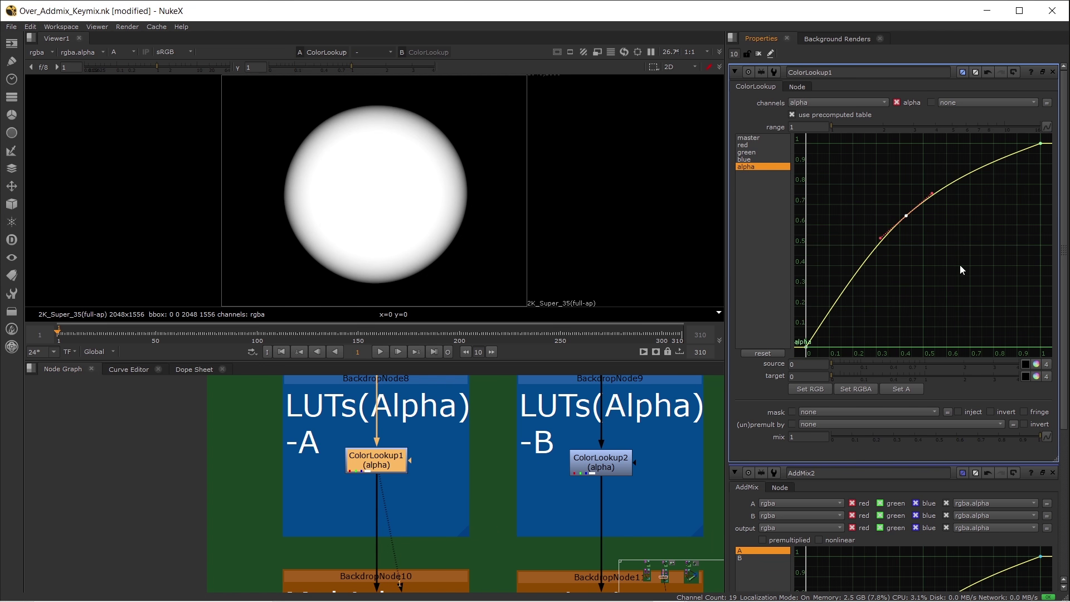
pyautogui.click(292, 486)
pyautogui.scroll(-6, 293, 487)
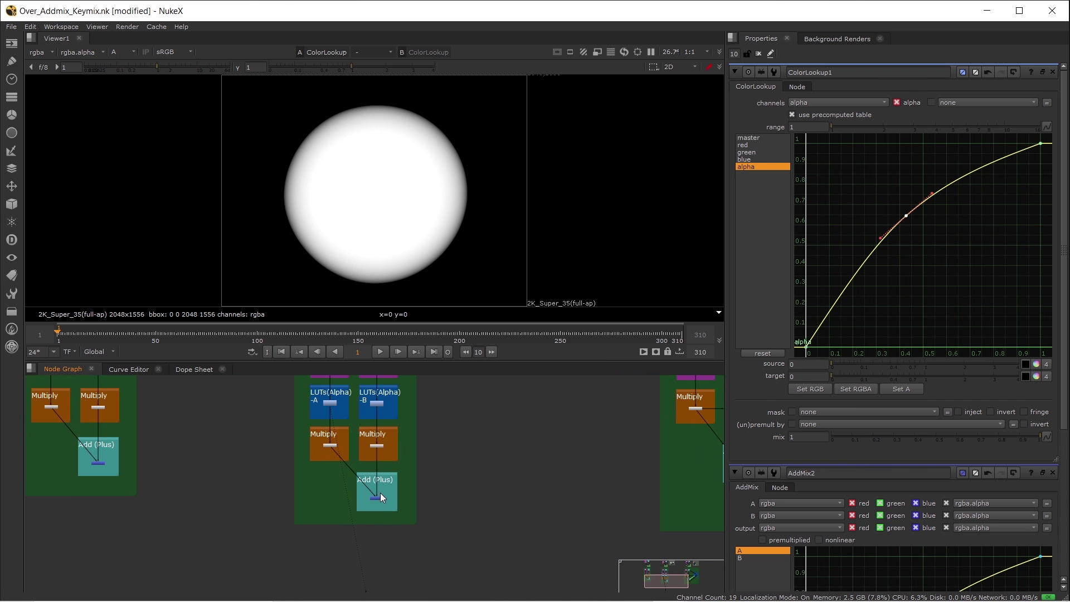
pyautogui.scroll(4, 368, 462)
pyautogui.scroll(-3, 357, 503)
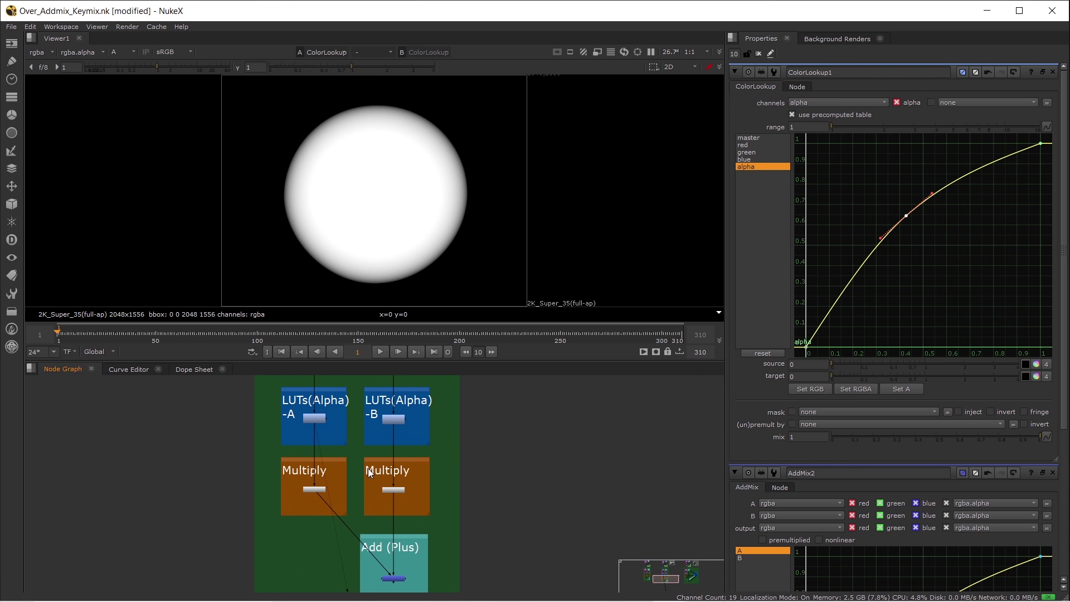
pyautogui.scroll(1, 383, 433)
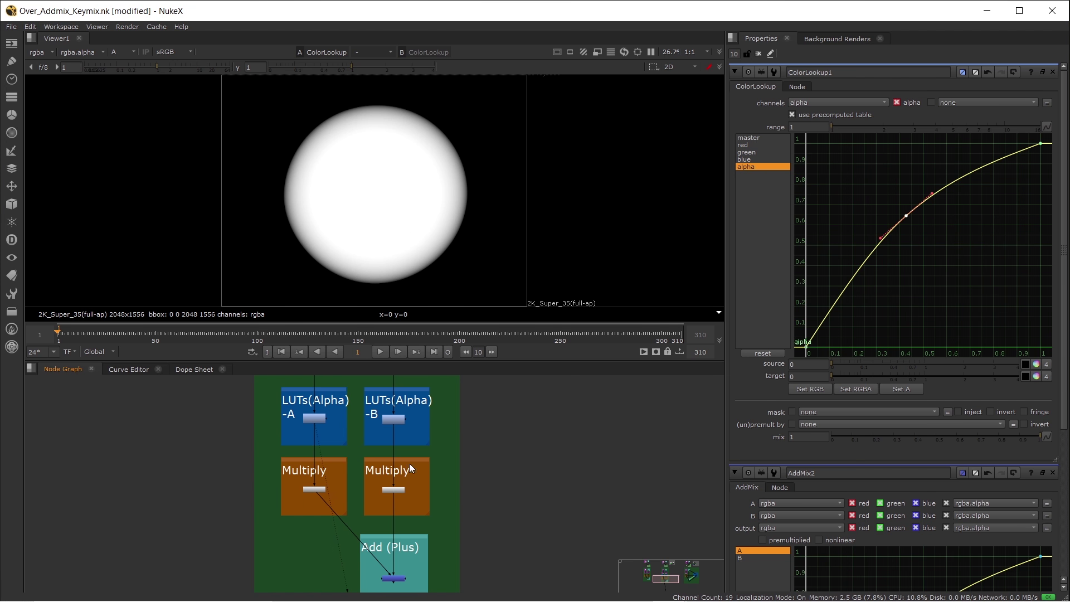
# View the Merge2 (plus) node in the AddMix breakdown's Add (Plus) section and return the viewer to the RGB channels
pyautogui.moveTo(418, 583); pyautogui.dragTo(408, 520, button='middle')
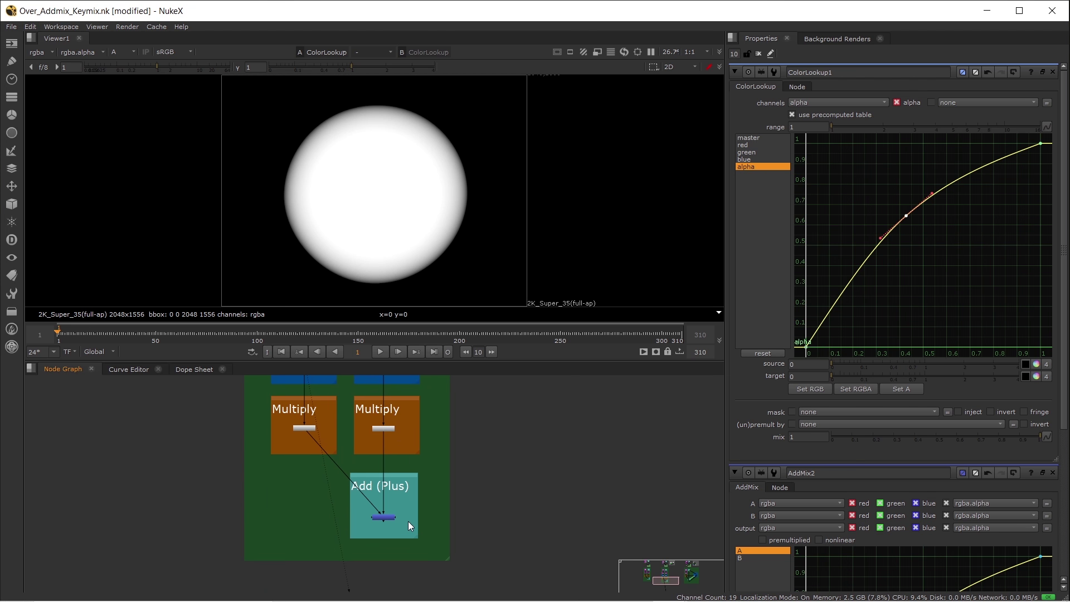
pyautogui.scroll(4, 408, 518)
pyautogui.click(372, 517)
pyautogui.press('1')
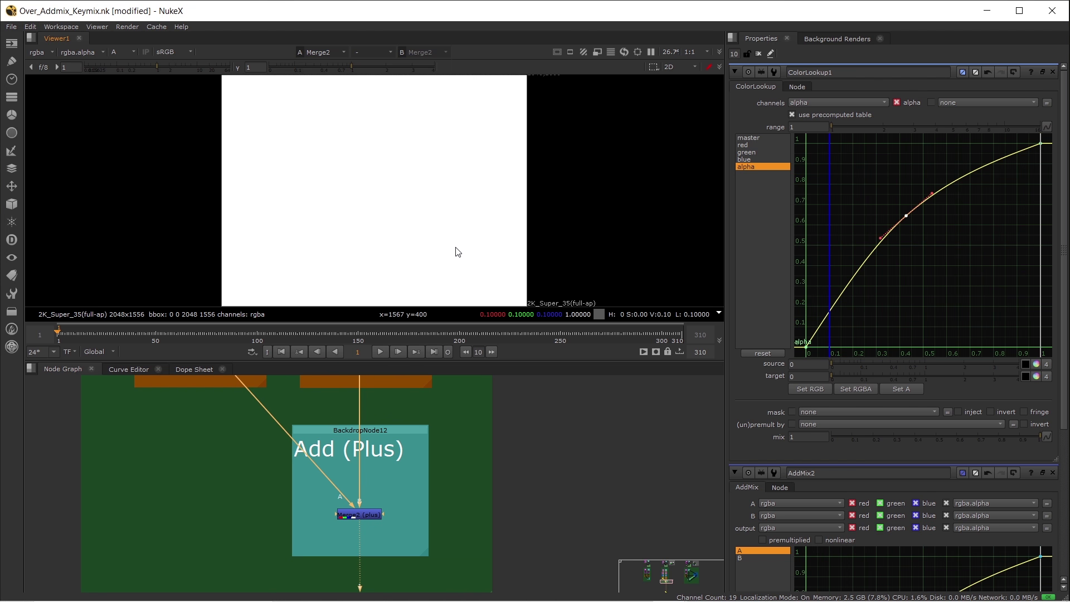
pyautogui.press('a')
# Compare the AddMix2 output with the Merge2 (plus) output of its breakdown in the viewer
pyautogui.scroll(-2, 413, 463)
pyautogui.scroll(-1, 412, 469)
pyautogui.moveTo(442, 412); pyautogui.dragTo(449, 591, button='middle')
pyautogui.moveTo(443, 390); pyautogui.dragTo(358, 379, button='middle')
pyautogui.scroll(5, 400, 477)
pyautogui.click(413, 475)
pyautogui.press('1')
pyautogui.moveTo(490, 589); pyautogui.dragTo(432, 329, button='middle')
pyautogui.moveTo(490, 585); pyautogui.dragTo(559, 332, button='middle')
pyautogui.moveTo(432, 590); pyautogui.dragTo(489, 388, button='middle')
pyautogui.moveTo(501, 524); pyautogui.dragTo(494, 343, button='middle')
pyautogui.click(420, 432)
pyautogui.press('1')
pyautogui.scroll(3, 350, 188)
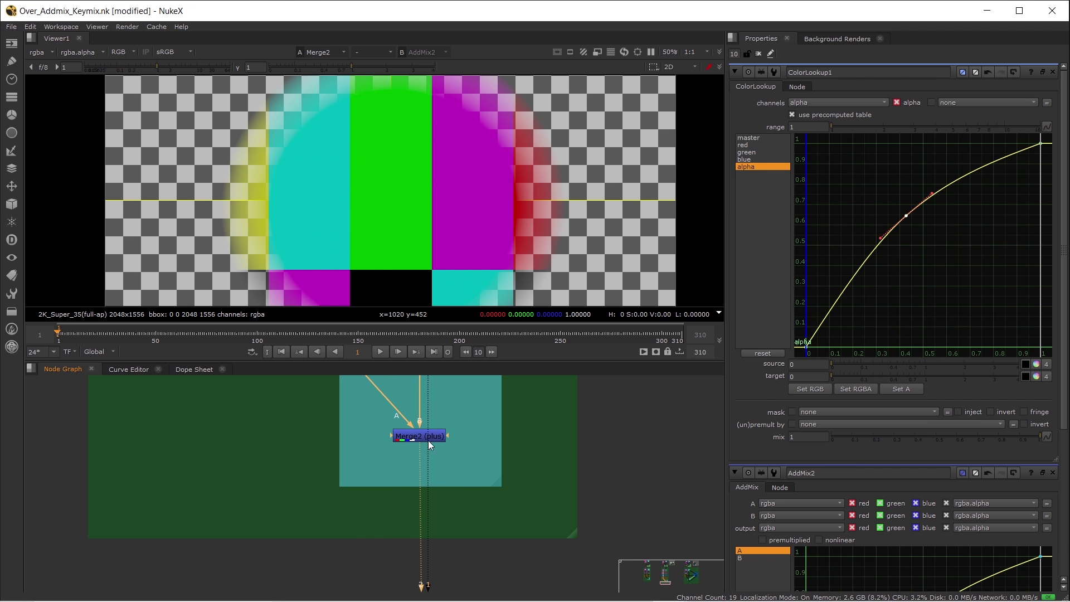
# Select Read1 and Read2 in the AddMix Example and move them slightly up from the nodes below
pyautogui.scroll(-8, 435, 502)
pyautogui.moveTo(482, 426); pyautogui.dragTo(475, 517, button='middle')
pyautogui.moveTo(518, 469); pyautogui.dragTo(500, 516, button='middle')
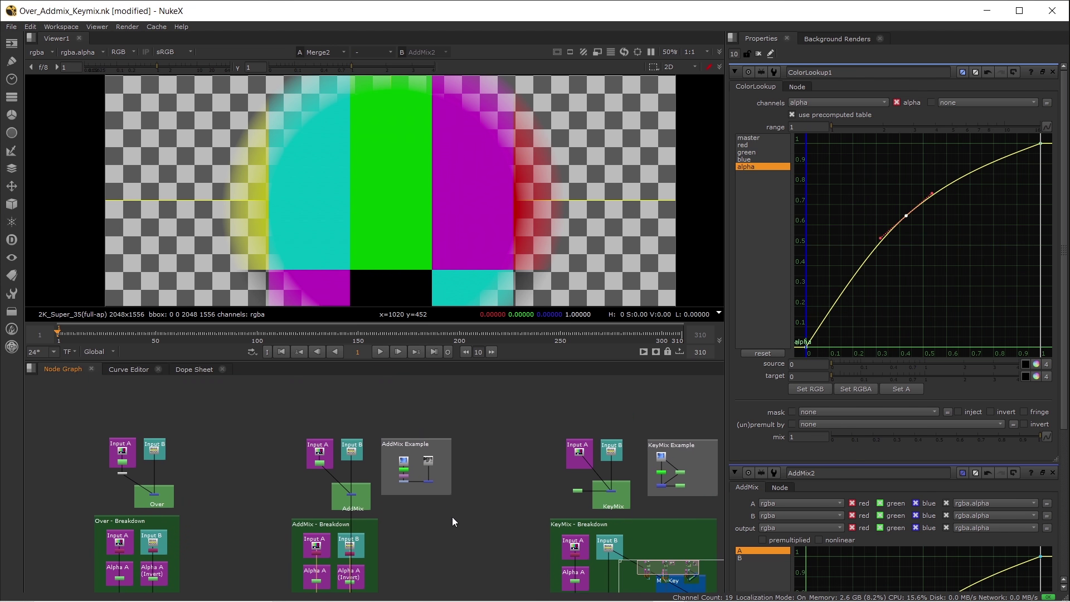
pyautogui.scroll(8, 396, 460)
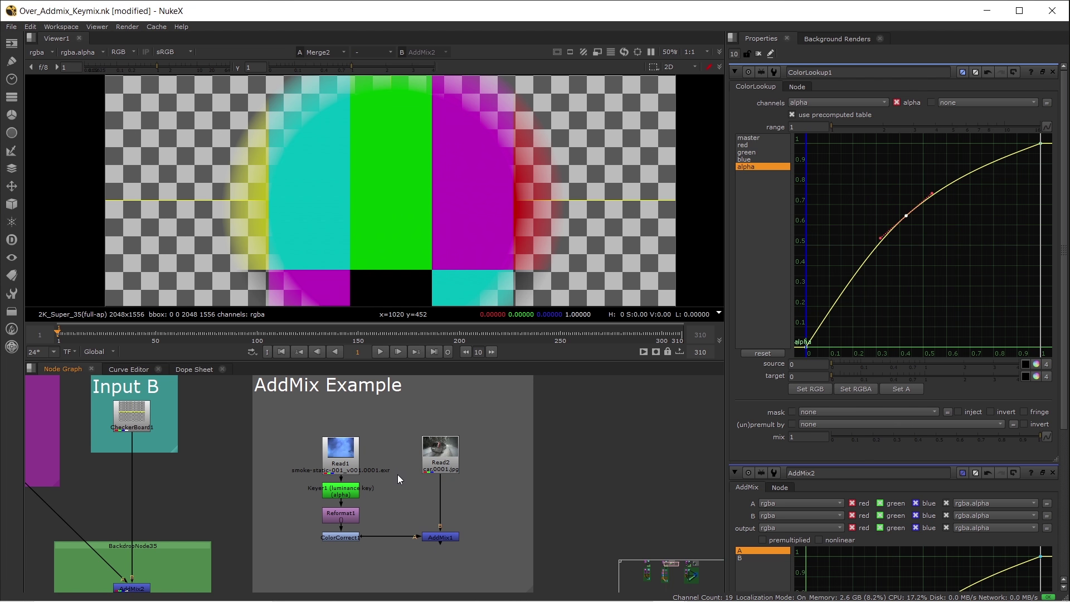
pyautogui.moveTo(306, 425); pyautogui.dragTo(501, 484)
pyautogui.moveTo(448, 460); pyautogui.dragTo(448, 445)
pyautogui.click(477, 518)
# Close all open node properties and view the car image from Read2 in the AddMix Example
pyautogui.click(445, 449)
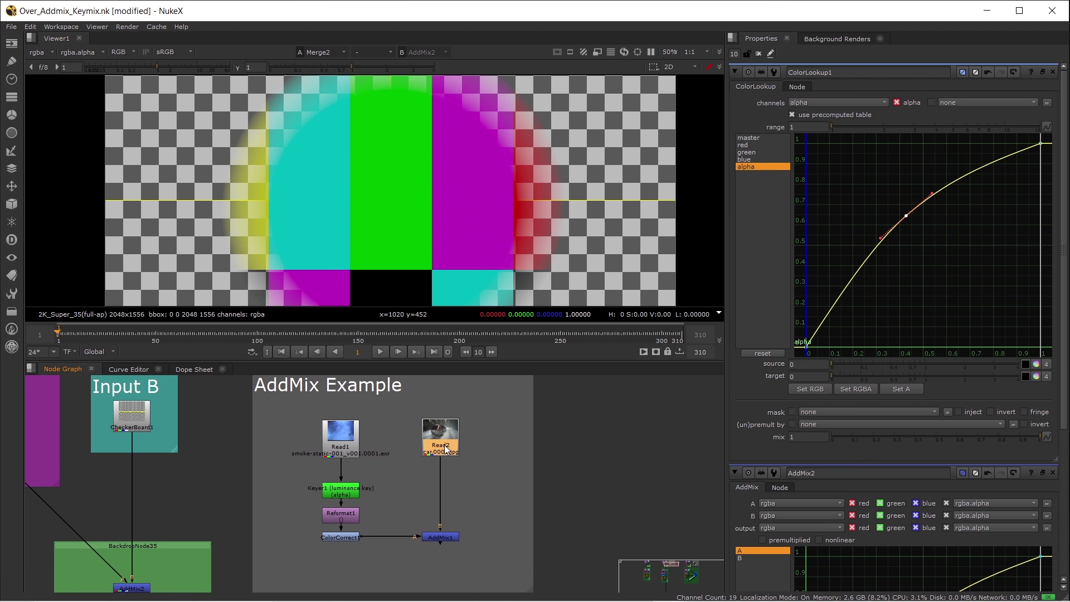
pyautogui.click(759, 54)
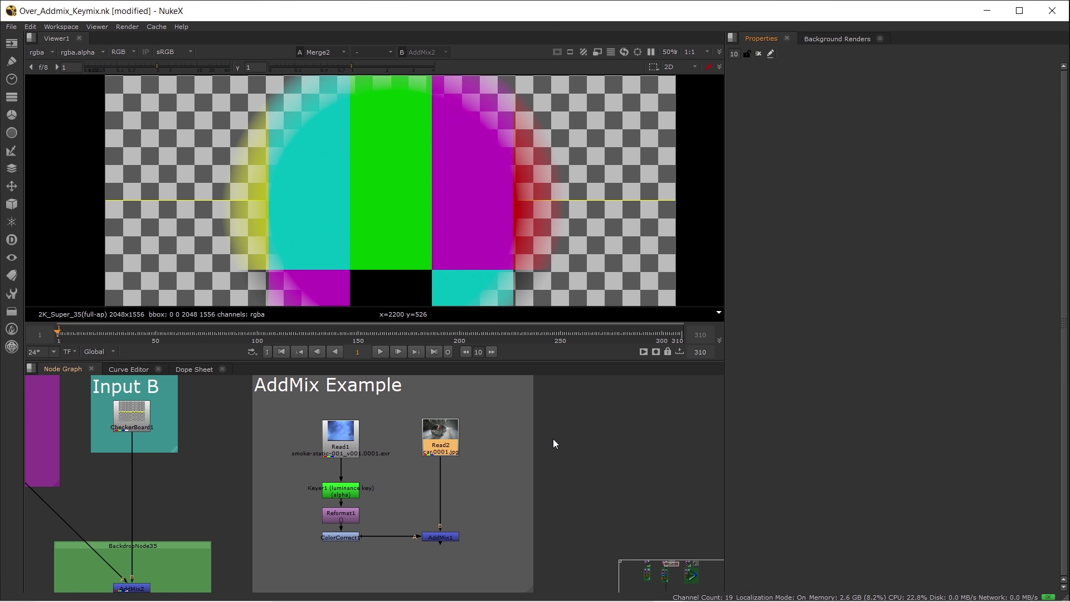
pyautogui.press('1')
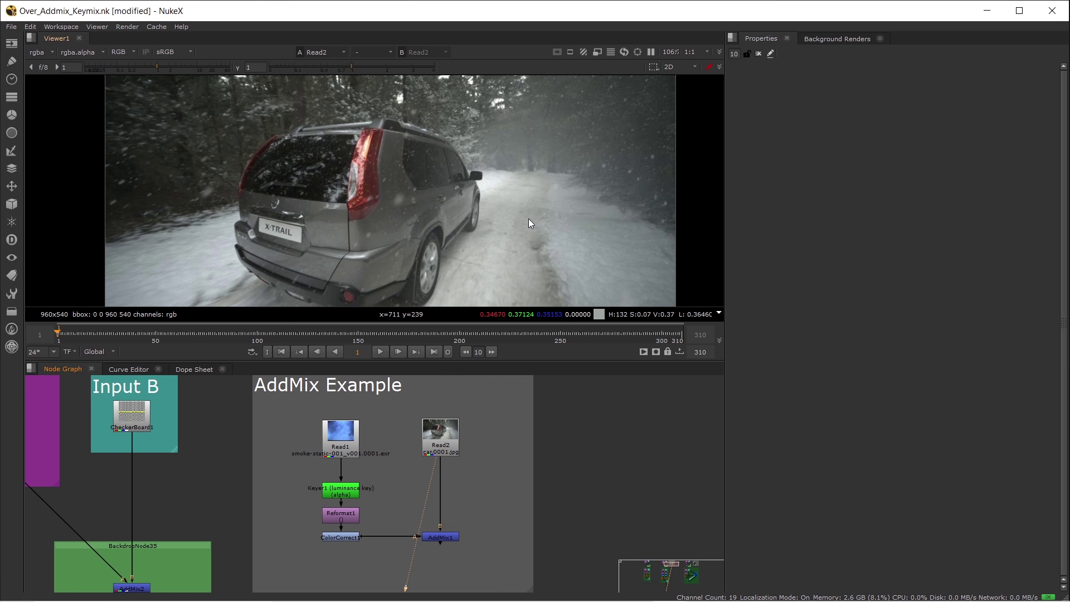
pyautogui.scroll(3, 454, 467)
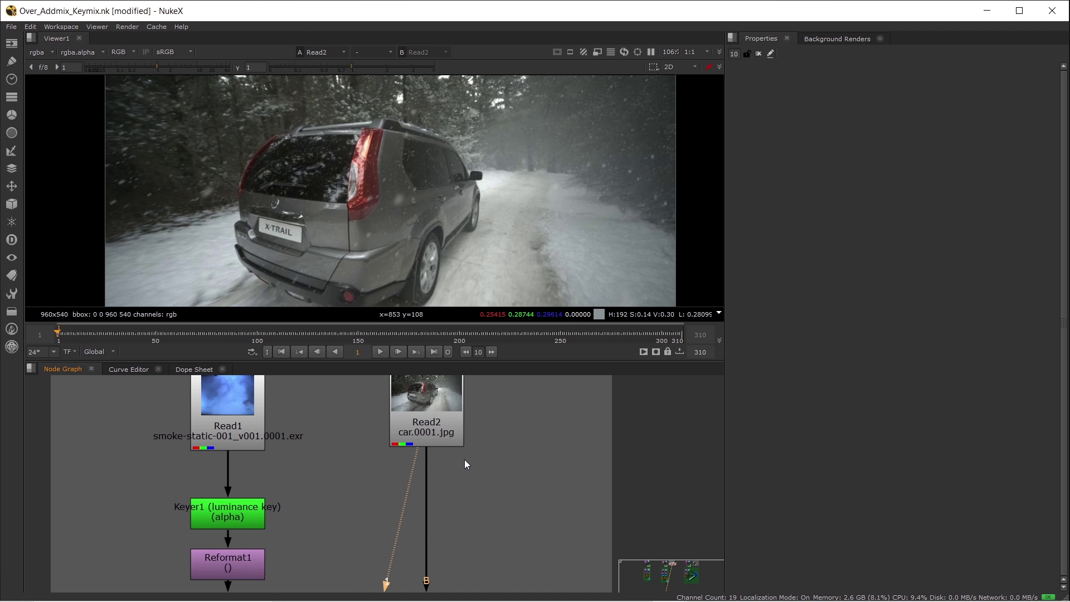
pyautogui.scroll(-3, 466, 464)
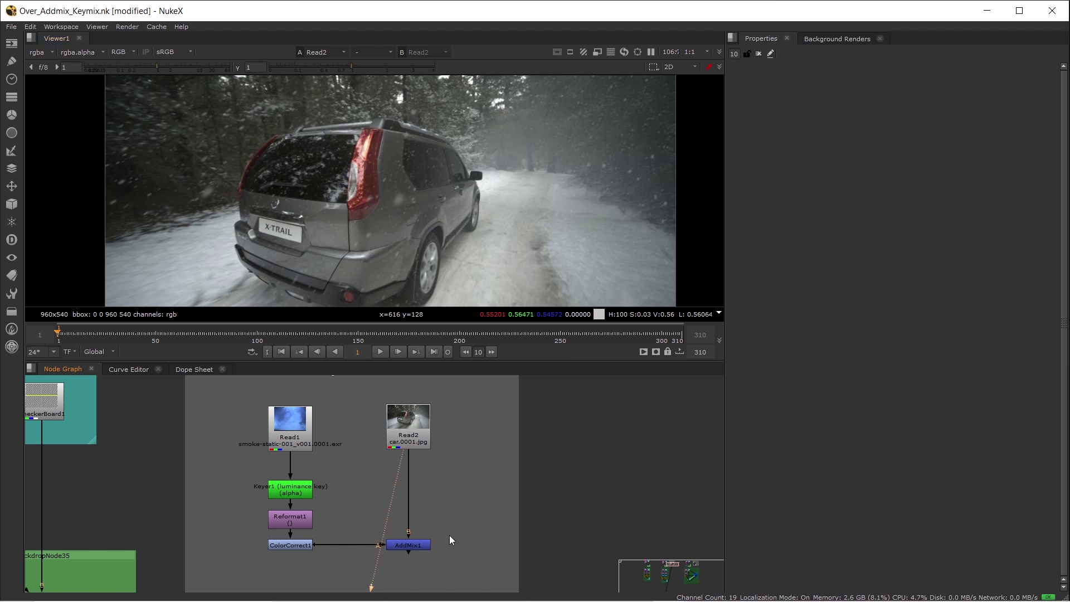
# View AddMix1's output in the AddMix Example, followed by the smoke plate from Read1
pyautogui.click(415, 546)
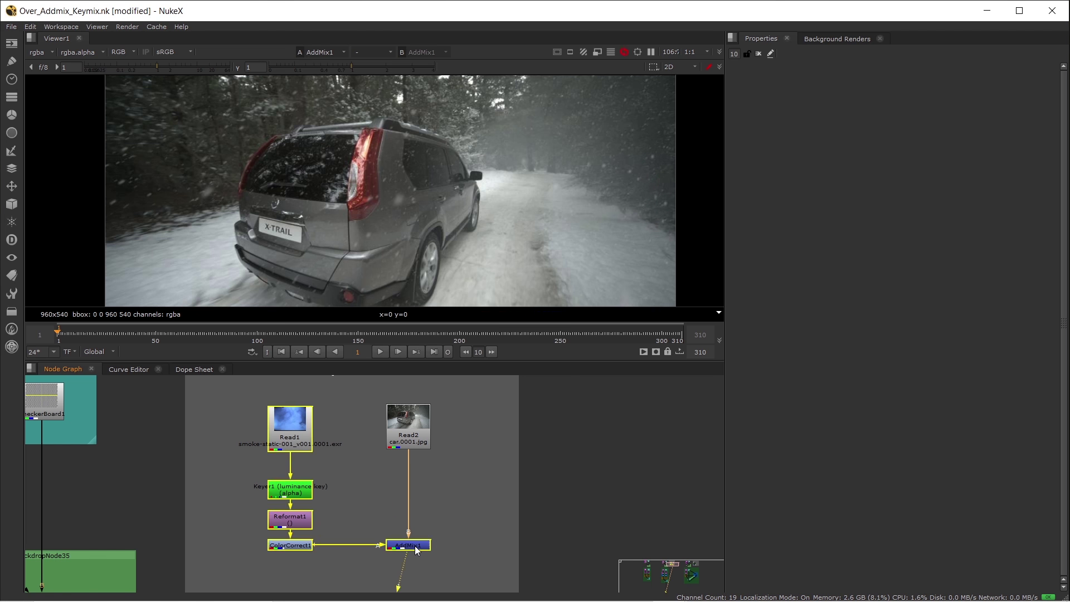
pyautogui.press('1')
pyautogui.moveTo(362, 500); pyautogui.dragTo(419, 496, button='middle')
pyautogui.click(342, 419)
pyautogui.press('1')
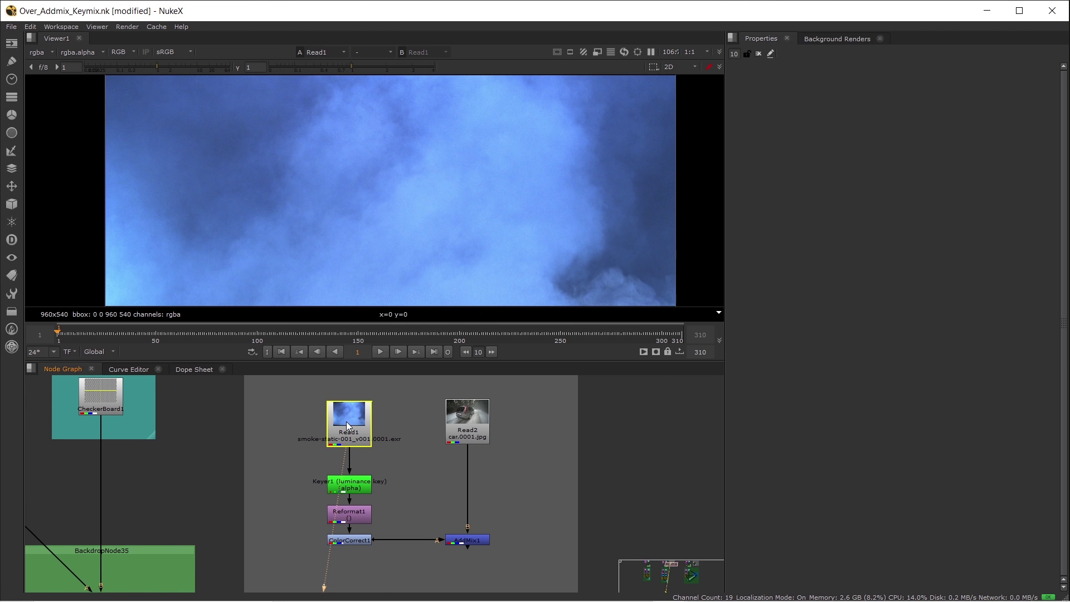
pyautogui.scroll(-3, 471, 252)
pyautogui.scroll(2, 401, 182)
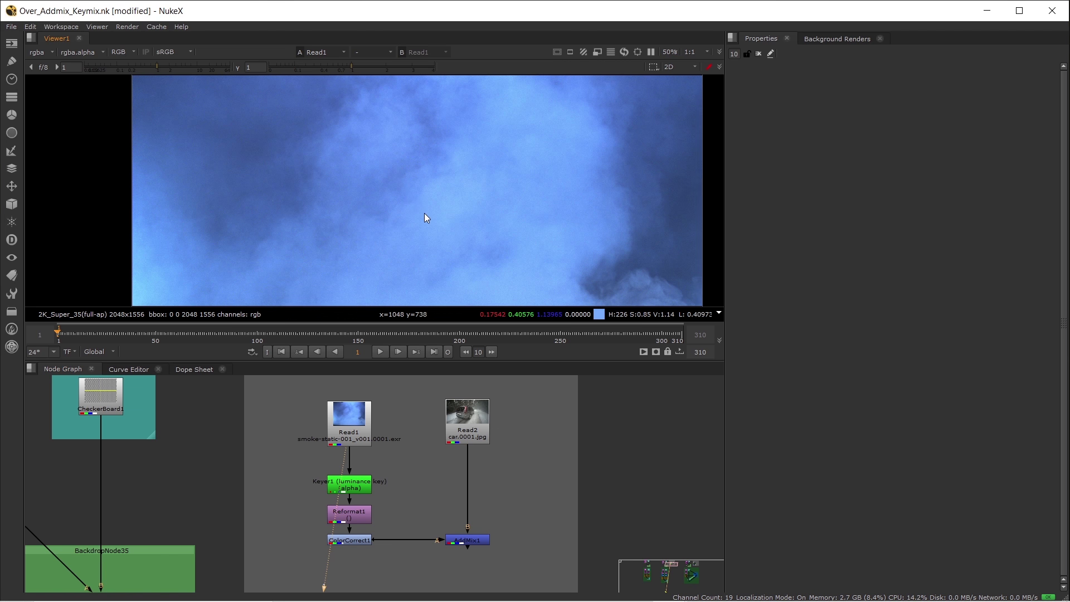
pyautogui.scroll(-1, 449, 231)
# View the alpha channel of Keyer1, Reformat1 and ColorCorrect1 along the smoke branch
pyautogui.click(350, 487)
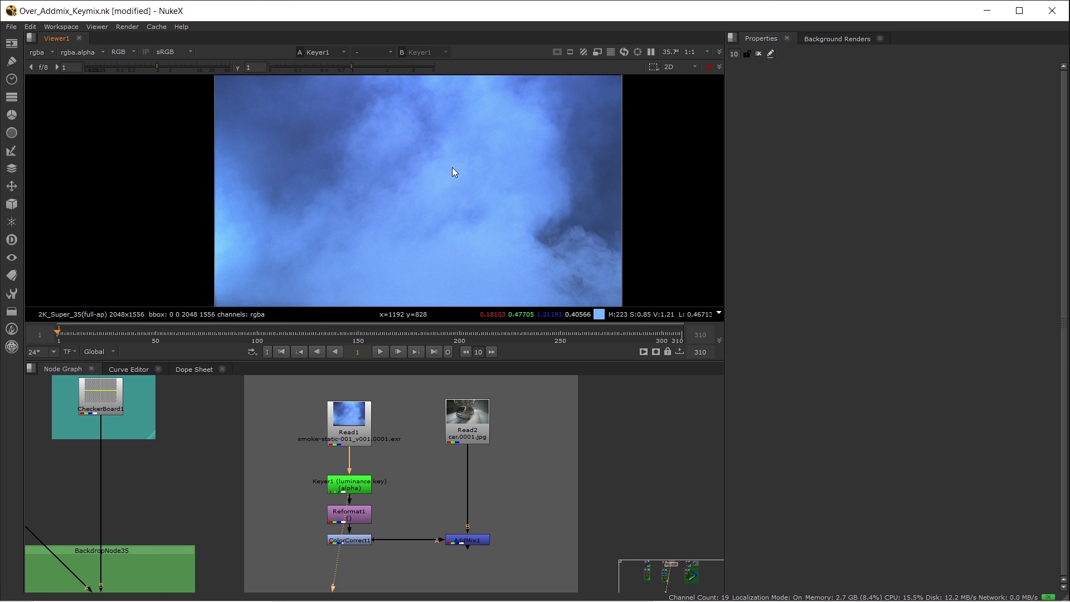
pyautogui.press('1')
pyautogui.press('a')
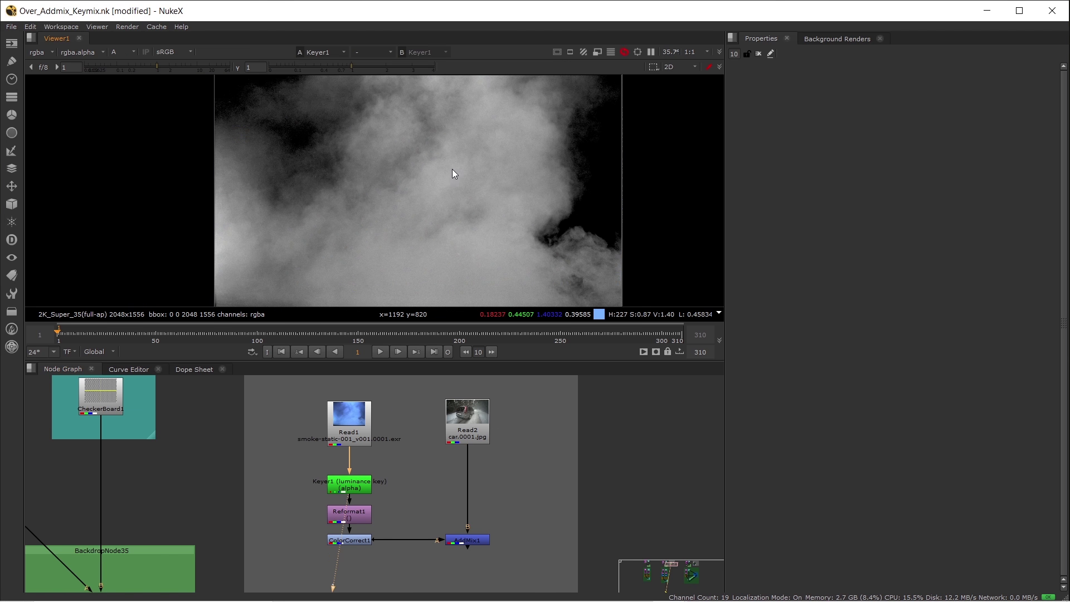
pyautogui.click(359, 517)
pyautogui.press('1')
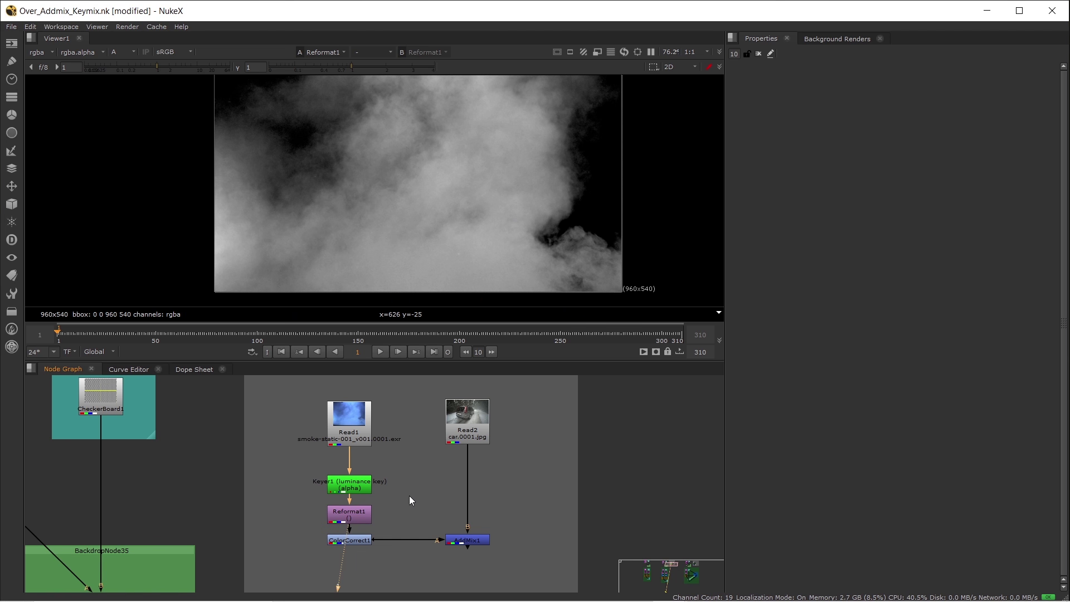
pyautogui.click(359, 542)
pyautogui.press('1')
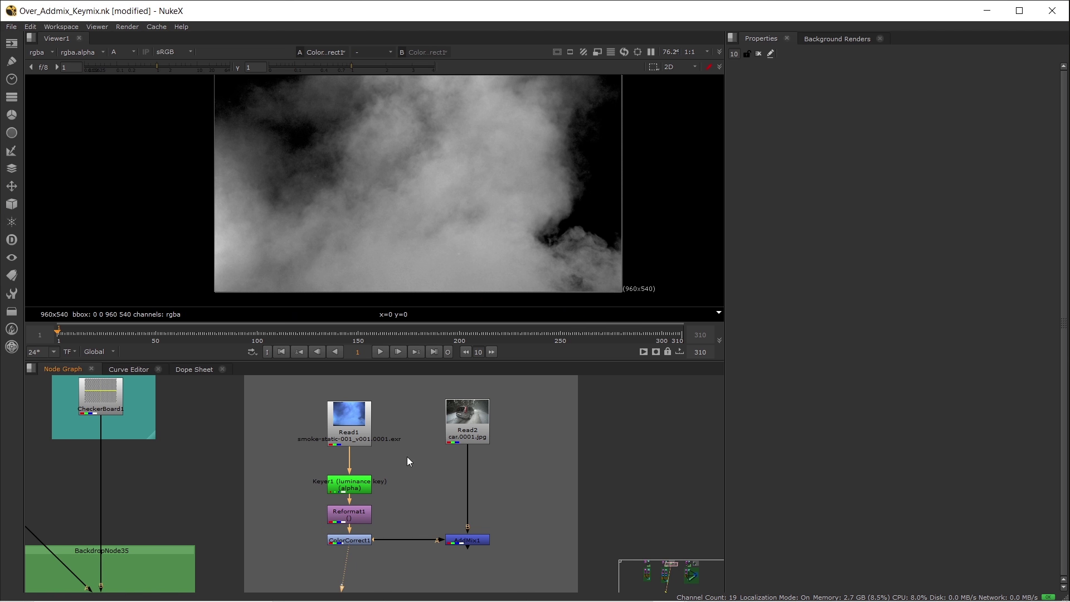
# View AddMix1's combined smoke and car result in the RGB channels
pyautogui.click(468, 541)
pyautogui.press('1')
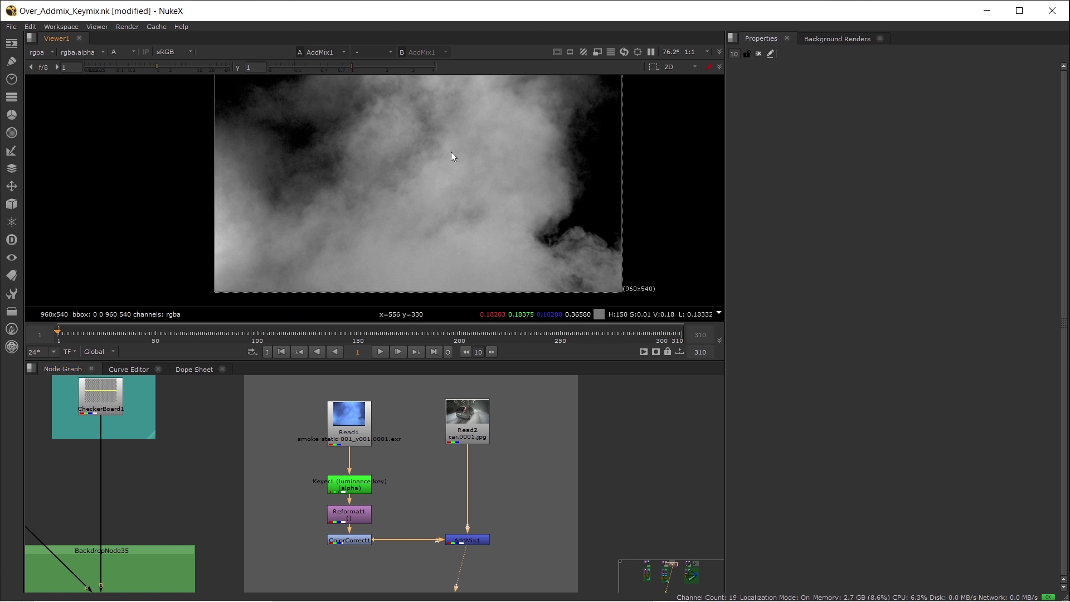
pyautogui.press('a')
pyautogui.scroll(1, 403, 179)
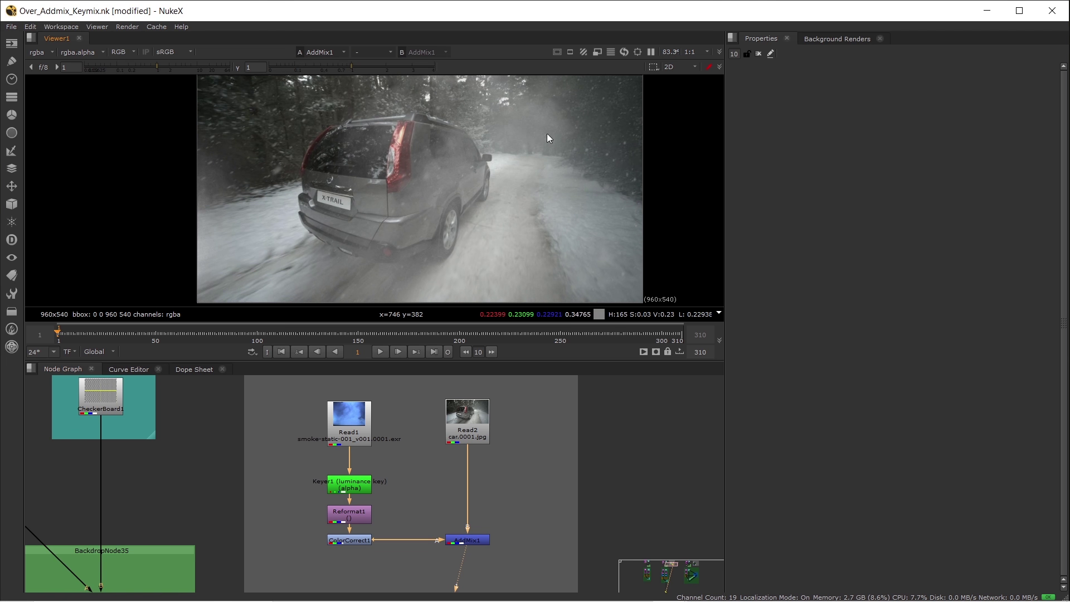
# Open AddMix1's properties, add a point to its A curve and raise it to about x 0.52, y 0.57
pyautogui.doubleClick(467, 539)
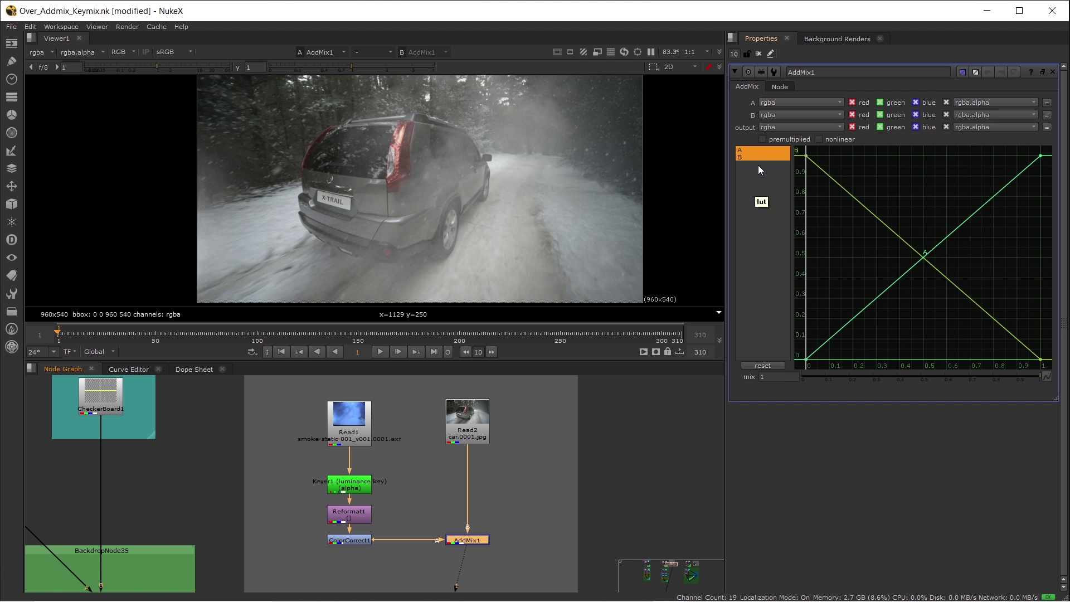
pyautogui.click(755, 151)
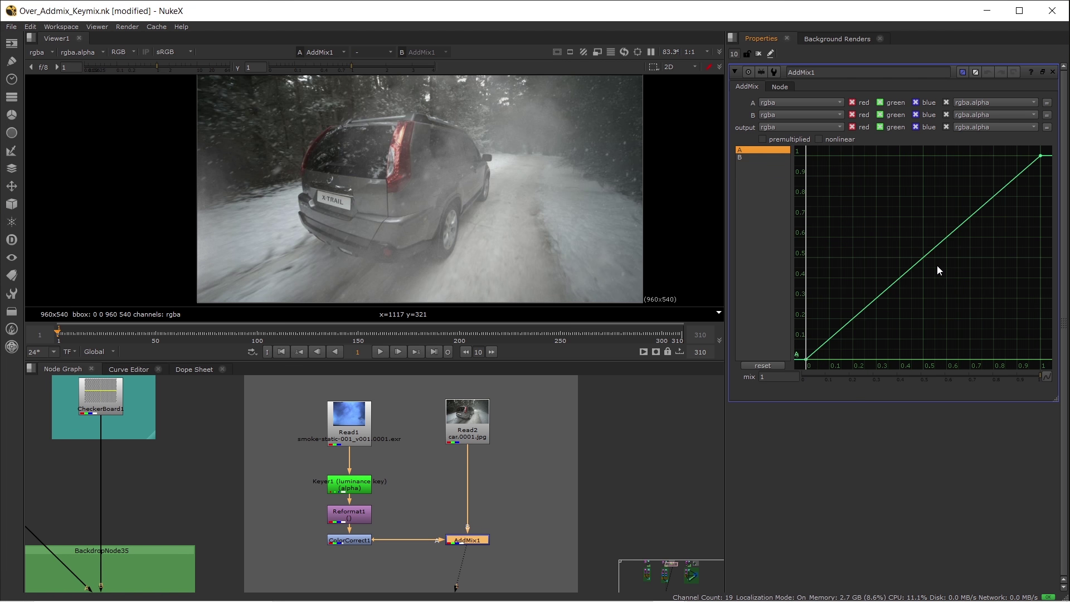
pyautogui.keyDown('ctrl'); pyautogui.keyDown('alt'); pyautogui.click(931, 252); pyautogui.keyUp('alt'); pyautogui.keyUp('ctrl')
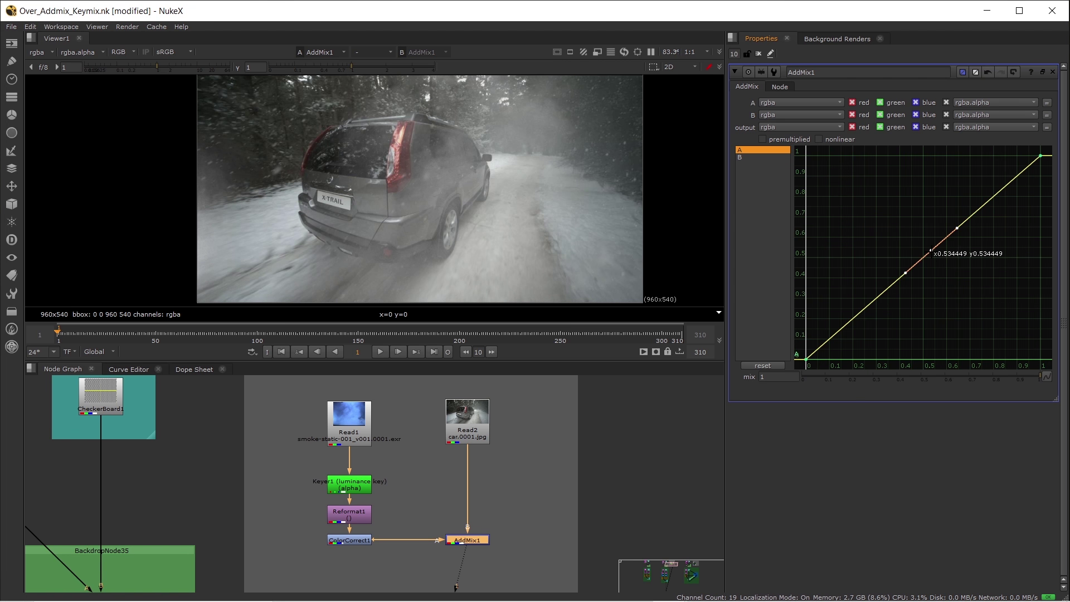
pyautogui.moveTo(930, 251)
pyautogui.mouseDown()
pyautogui.moveTo(891, 237)
pyautogui.moveTo(888, 219)
pyautogui.moveTo(895, 241)
pyautogui.moveTo(946, 267)
pyautogui.moveTo(965, 241)
pyautogui.moveTo(948, 193)
pyautogui.moveTo(956, 258)
pyautogui.moveTo(868, 229)
pyautogui.moveTo(915, 282)
pyautogui.moveTo(938, 226)
pyautogui.moveTo(981, 241)
pyautogui.moveTo(896, 245)
pyautogui.moveTo(945, 221)
pyautogui.moveTo(951, 283)
pyautogui.moveTo(924, 238)
pyautogui.moveTo(876, 222)
pyautogui.moveTo(878, 248)
pyautogui.moveTo(877, 222)
pyautogui.moveTo(944, 268)
pyautogui.moveTo(908, 249)
pyautogui.moveTo(945, 239)
pyautogui.moveTo(952, 273)
pyautogui.moveTo(925, 254)
pyautogui.moveTo(948, 273)
pyautogui.moveTo(892, 251)
pyautogui.moveTo(920, 231)
pyautogui.moveTo(884, 281)
pyautogui.moveTo(907, 251)
pyautogui.moveTo(935, 280)
pyautogui.moveTo(927, 242)
pyautogui.mouseUp()
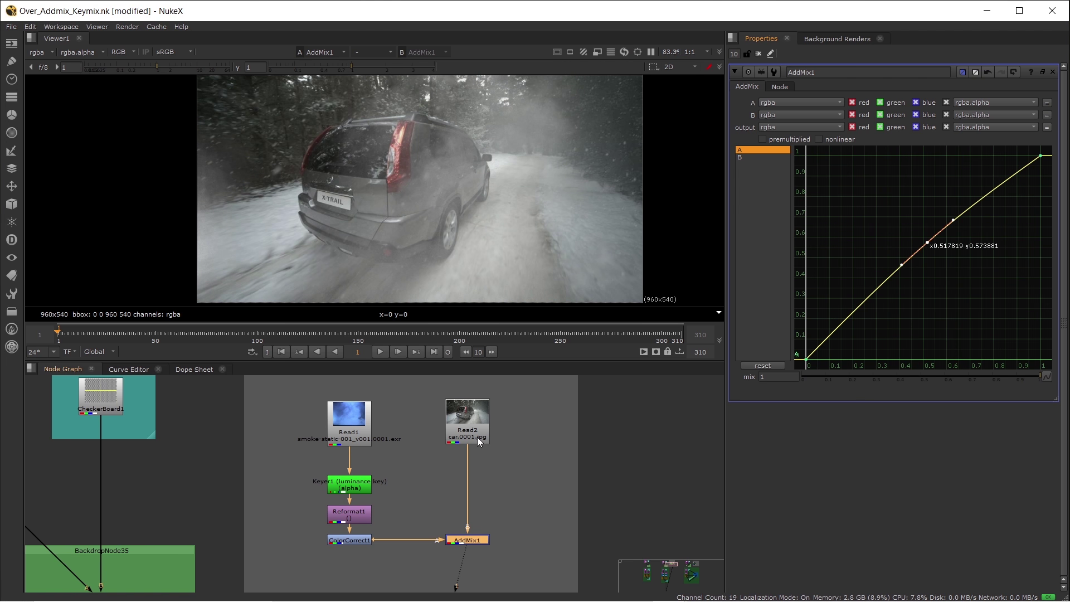
pyautogui.moveTo(462, 433); pyautogui.dragTo(398, 406, button='middle')
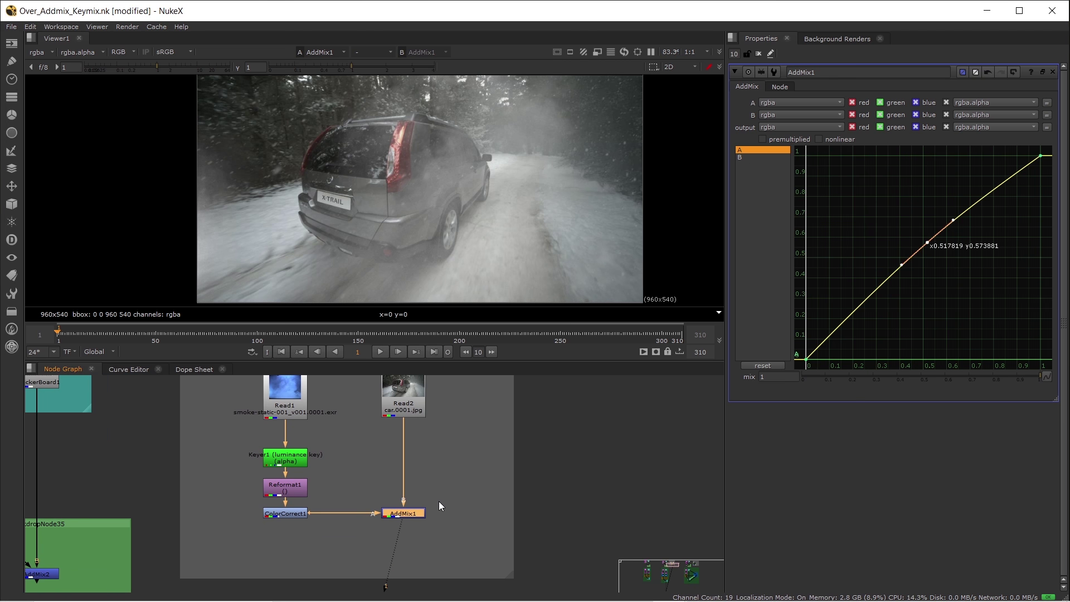
# Add a point to AddMix1's B curve, raise it to about x 0.57, y 0.71, and reselect the A curve
pyautogui.click(745, 157)
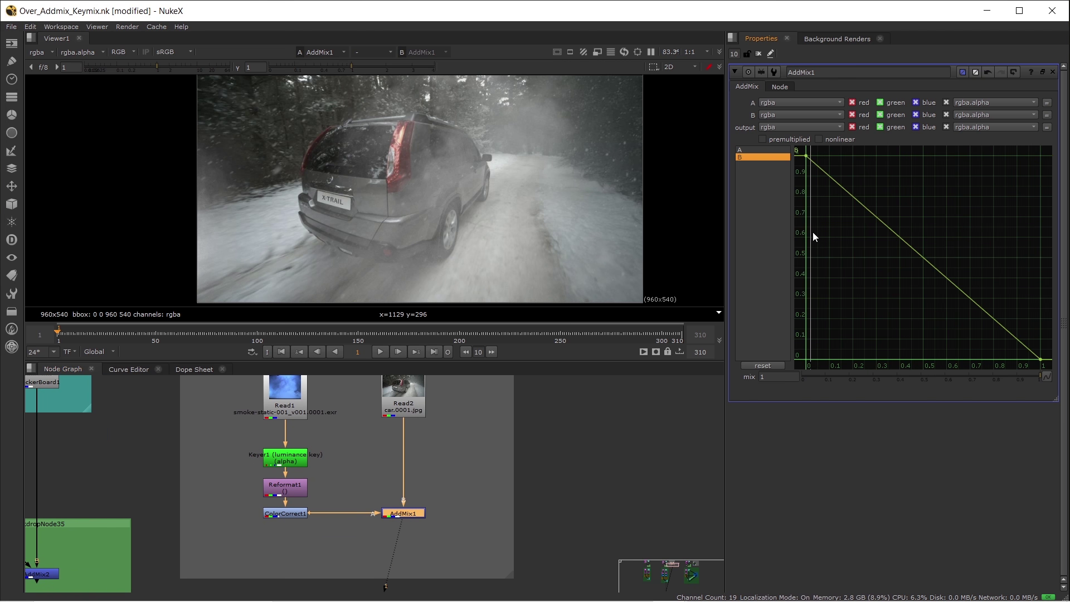
pyautogui.keyDown('ctrl'); pyautogui.keyDown('alt'); pyautogui.click(928, 260); pyautogui.keyUp('alt'); pyautogui.keyUp('ctrl')
pyautogui.moveTo(927, 258); pyautogui.dragTo(939, 215)
pyautogui.click(476, 498)
pyautogui.click(404, 513)
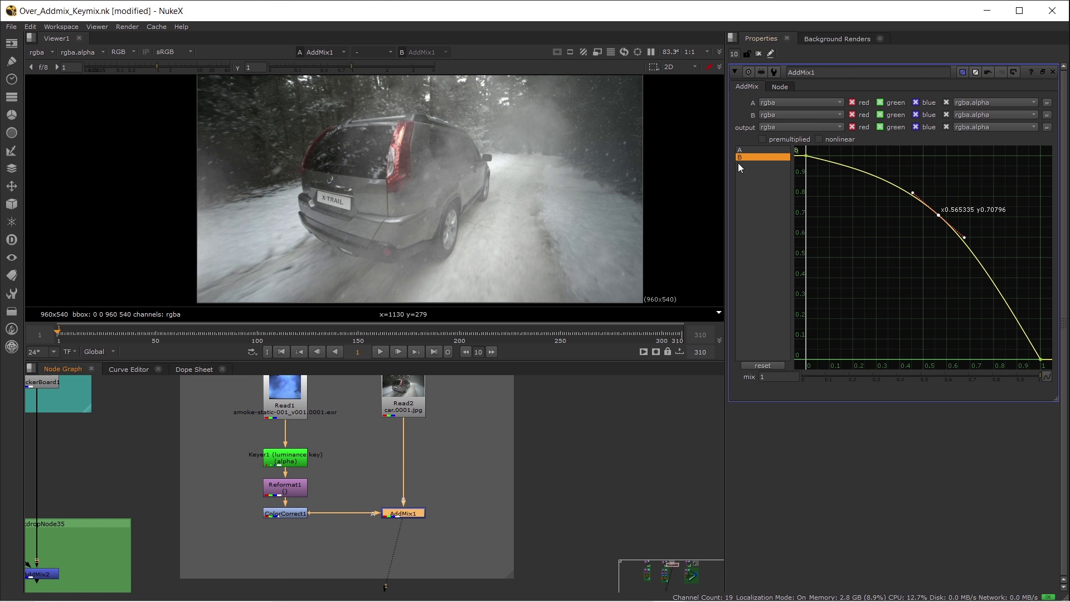
pyautogui.click(752, 149)
pyautogui.click(543, 447)
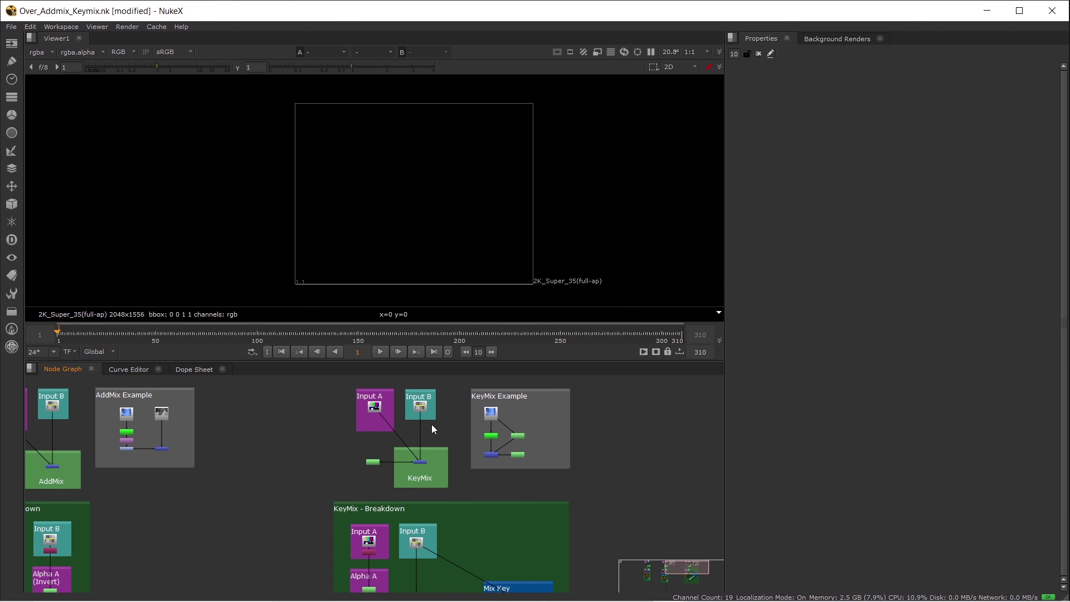
# View the KeyMix setup's Input B checkerboard and Input A color bars
pyautogui.moveTo(432, 425); pyautogui.dragTo(485, 465, button='middle')
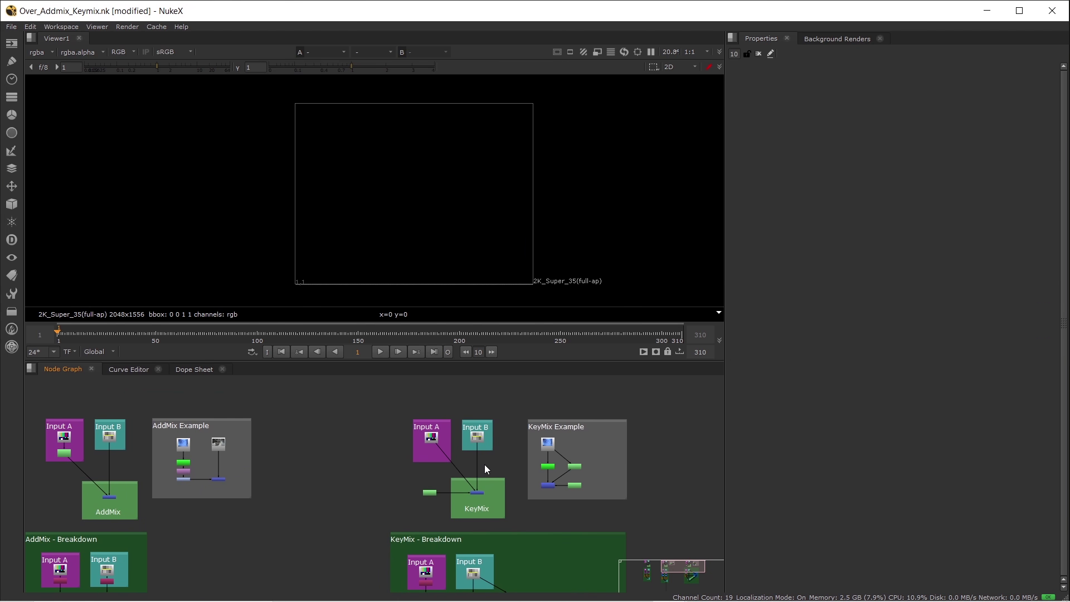
pyautogui.scroll(4, 498, 446)
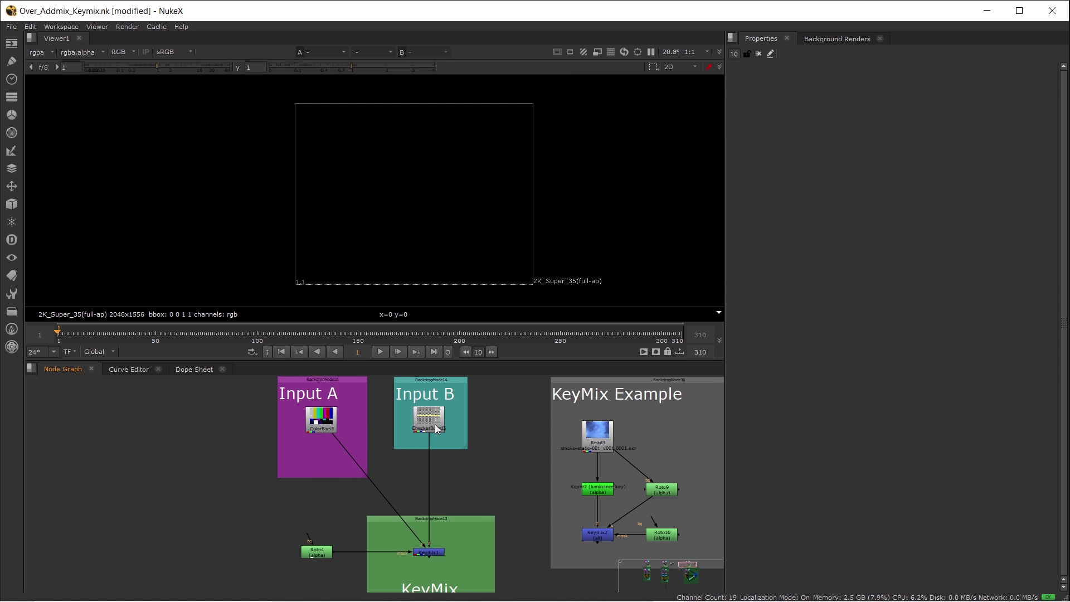
pyautogui.press('1')
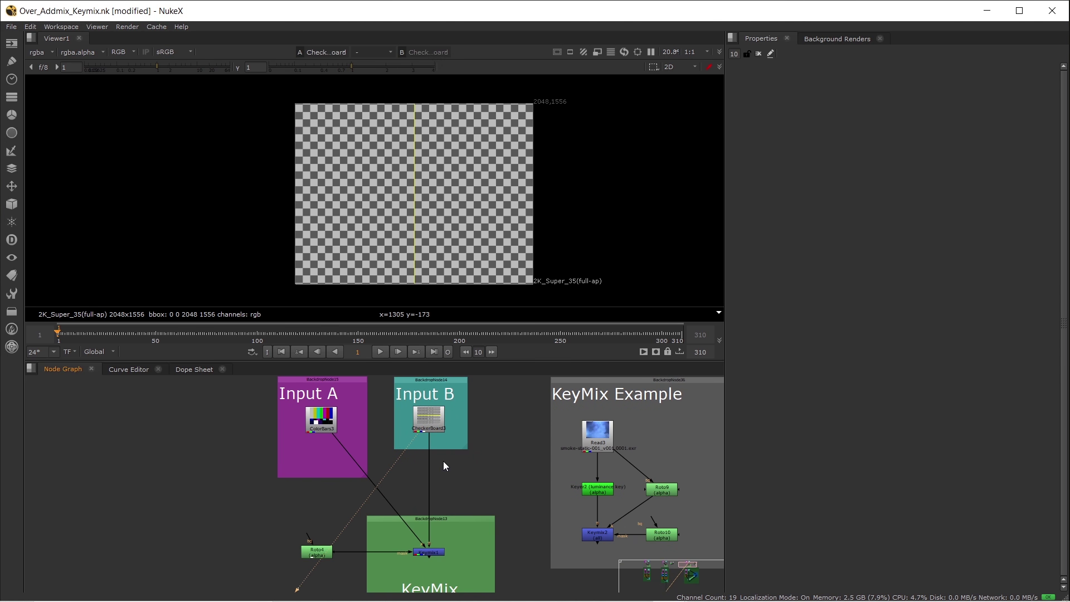
pyautogui.press('1')
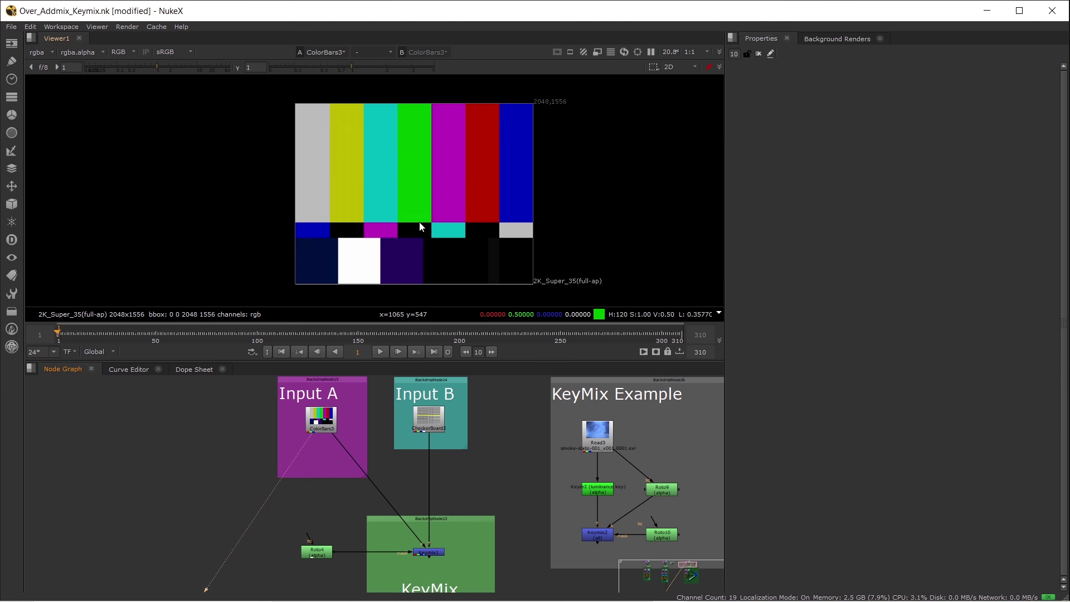
# Open Keymix1's properties to examine its channel and mask settings, and view the Input B checkerboard again
pyautogui.scroll(4, 433, 526)
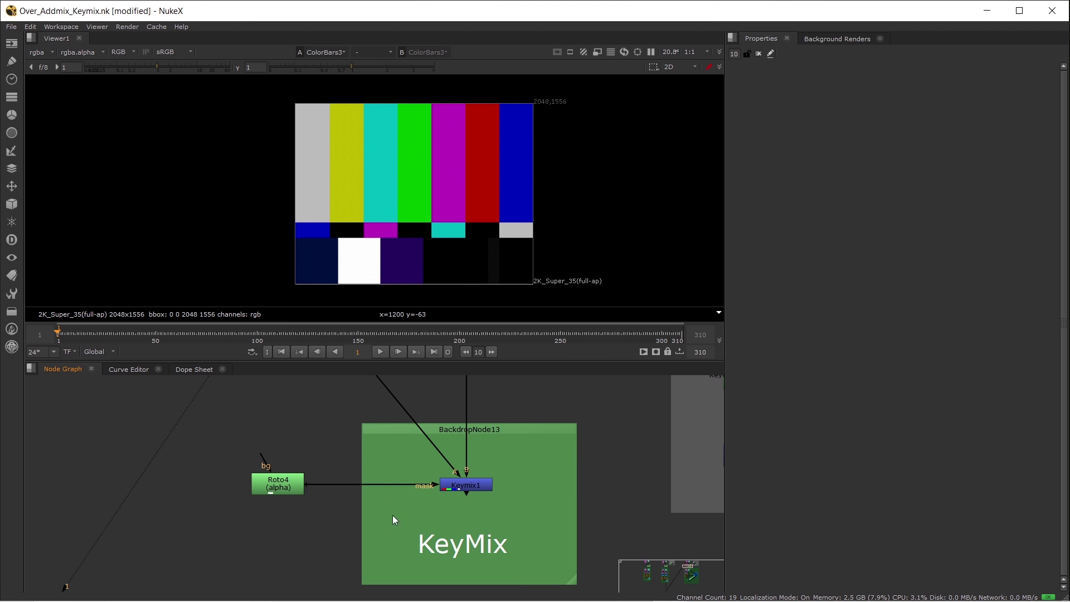
pyautogui.doubleClick(466, 486)
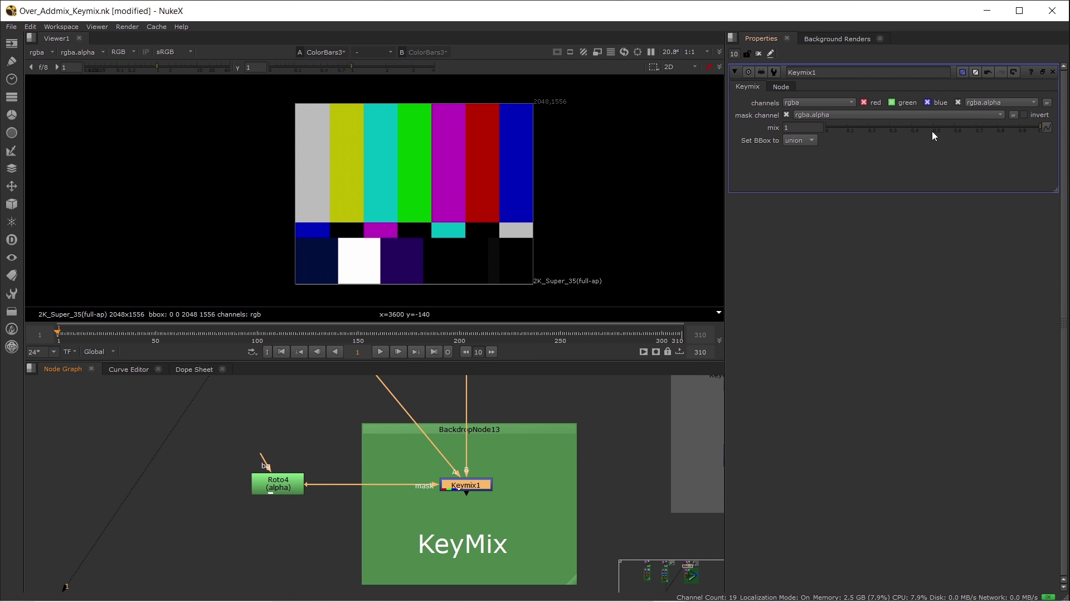
pyautogui.scroll(-5, 530, 468)
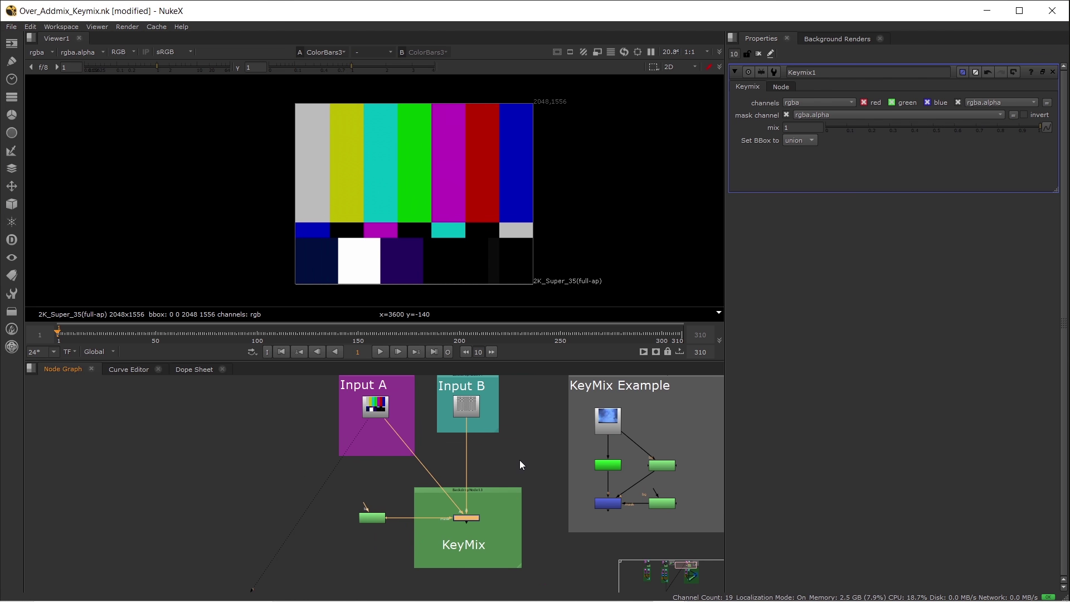
pyautogui.click(521, 456)
pyautogui.press('1')
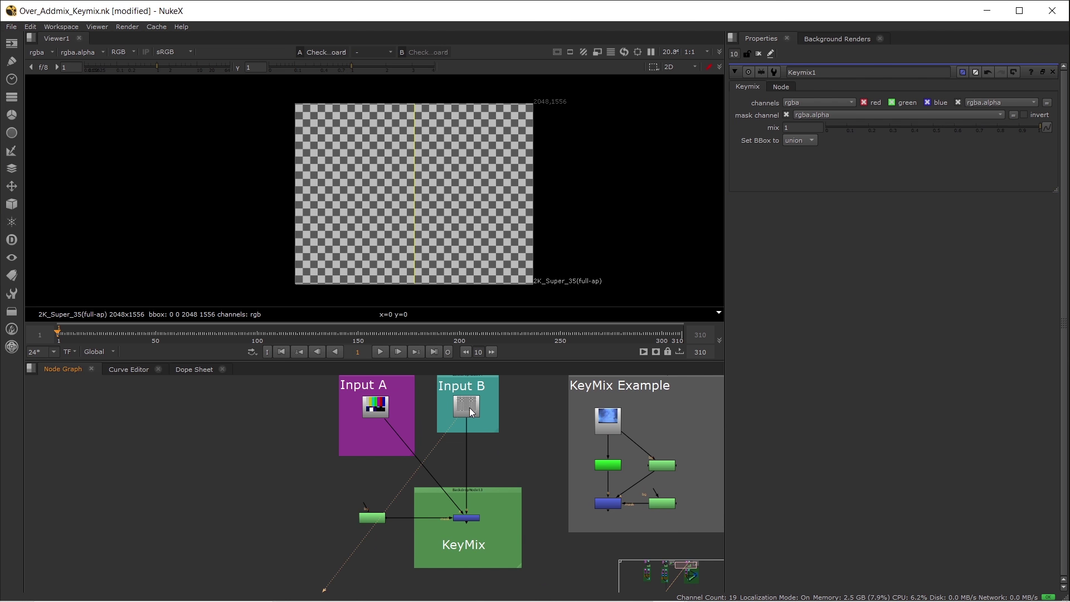
# View the alpha channels of Input B's checkerboard, Input A's color bars and the Roto4 mask in the KeyMix setup
pyautogui.press('a')
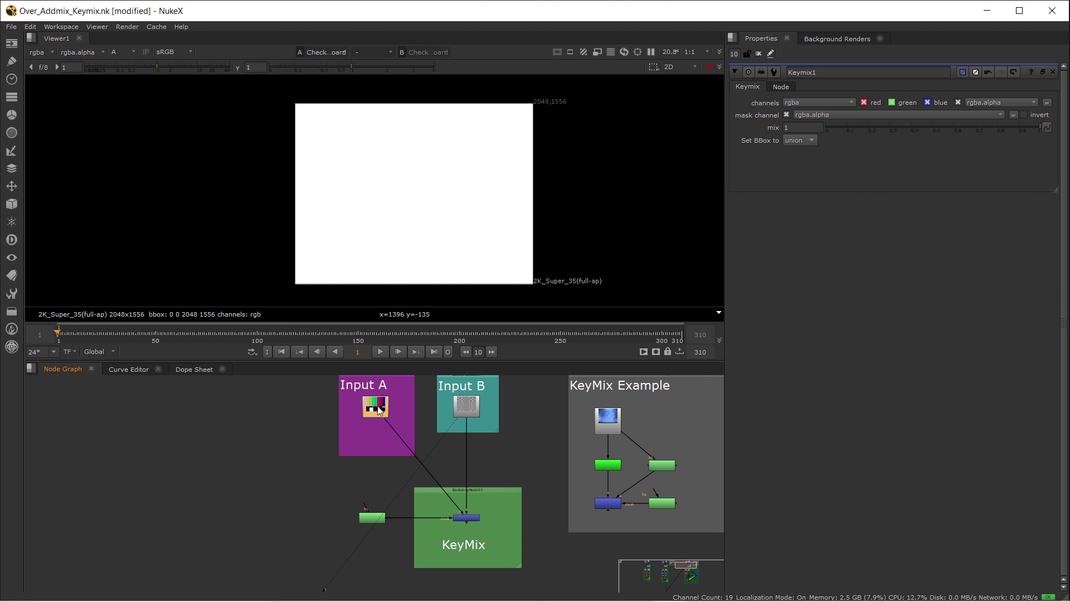
pyautogui.press('1')
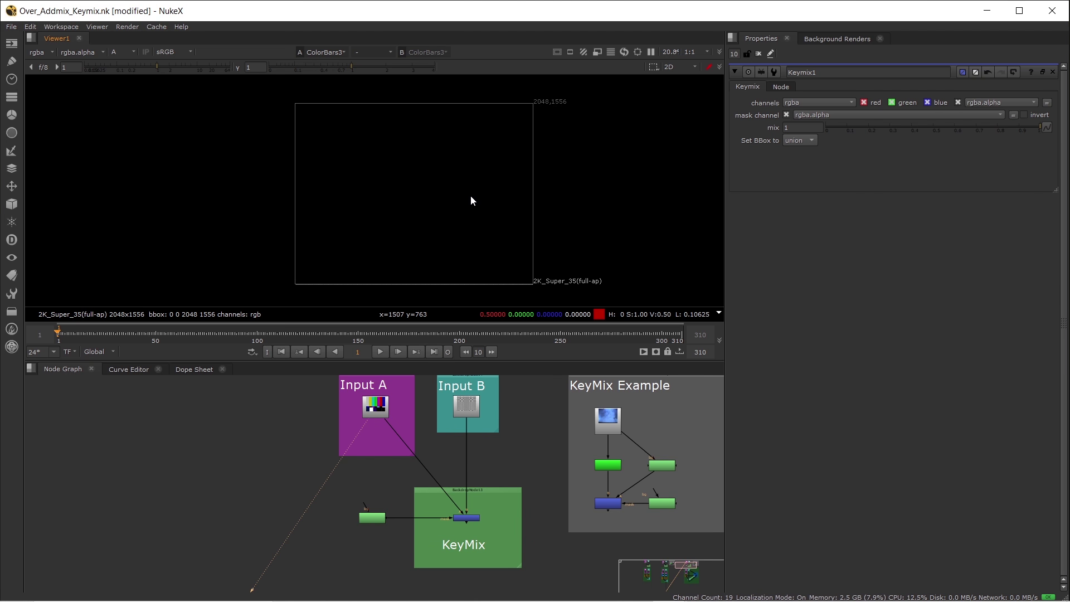
pyautogui.scroll(4, 389, 520)
pyautogui.click(359, 517)
pyautogui.press('1')
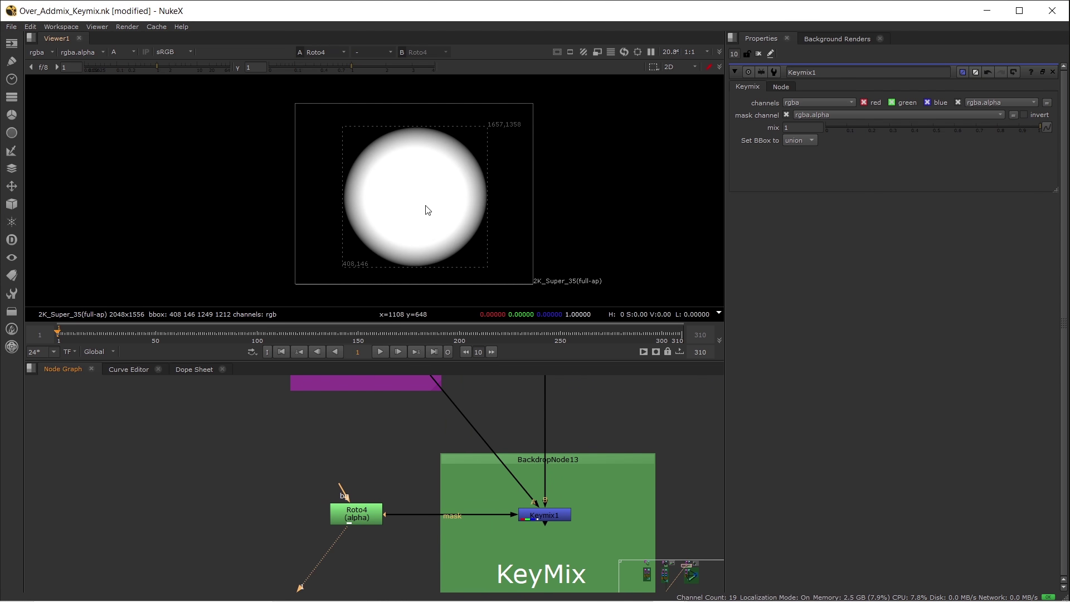
# View Keymix1's output as alpha and in full color
pyautogui.moveTo(481, 498); pyautogui.dragTo(339, 490, button='middle')
pyautogui.click(396, 506)
pyautogui.press('1')
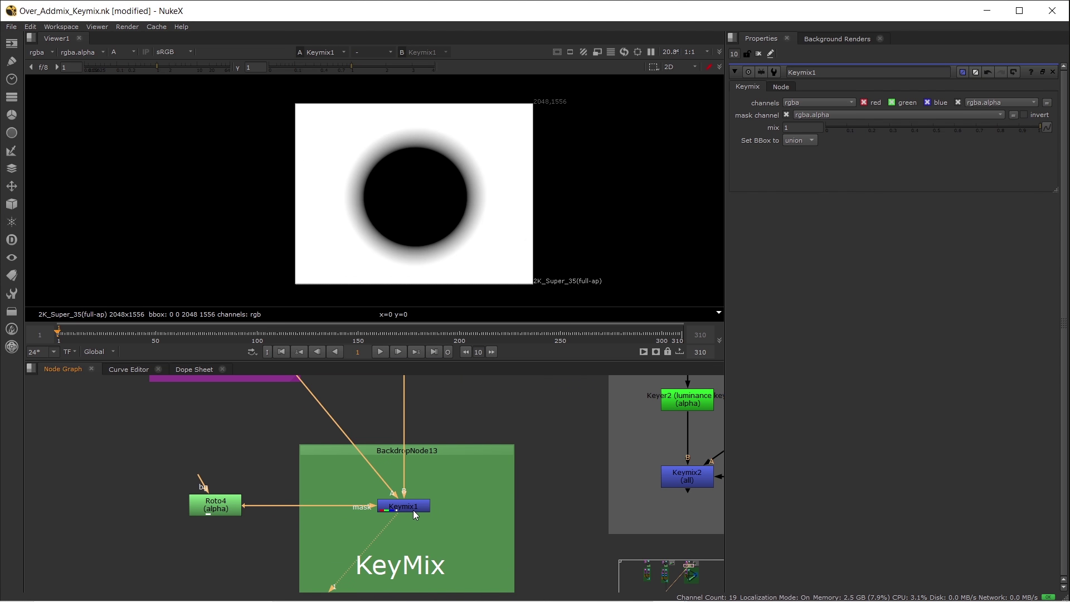
pyautogui.press('a')
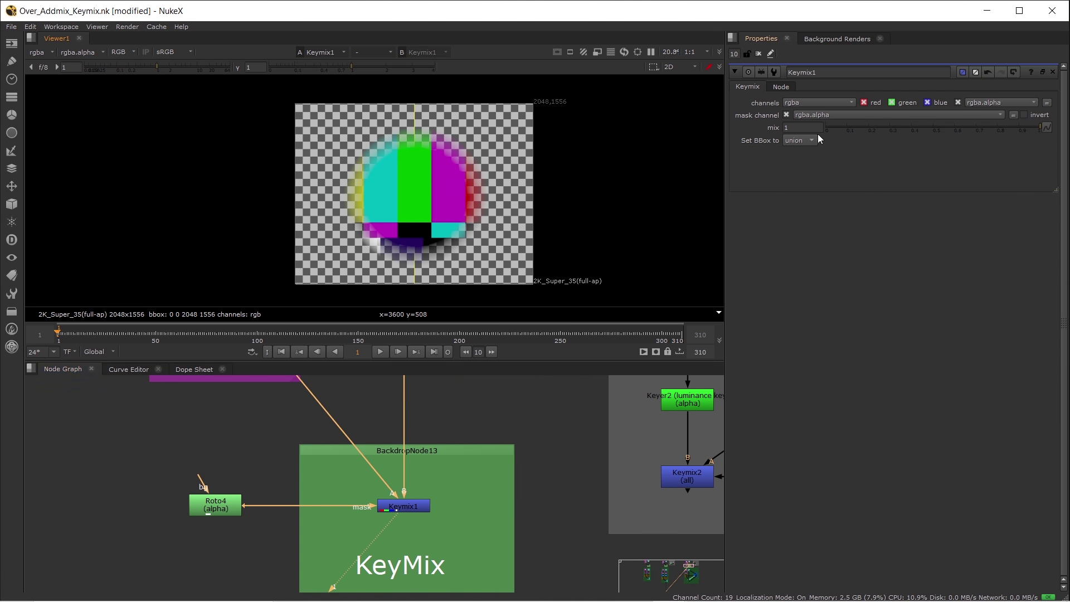
# Set Keymix1's mix to 0.5 and inspect the output's alpha before returning to full color
pyautogui.moveTo(976, 127); pyautogui.dragTo(931, 128)
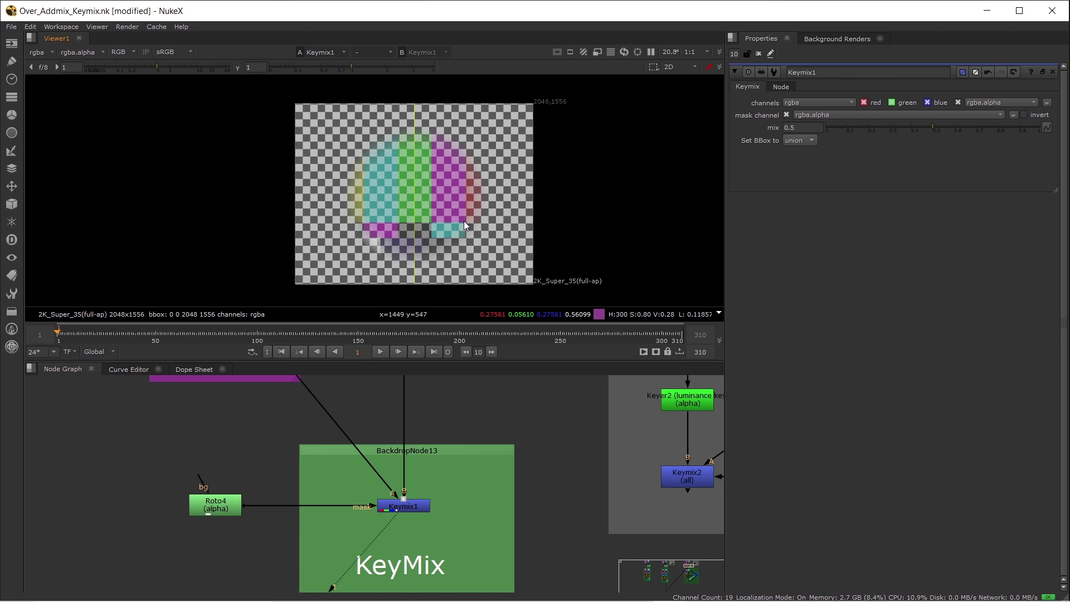
pyautogui.press('a')
pyautogui.scroll(3, 423, 211)
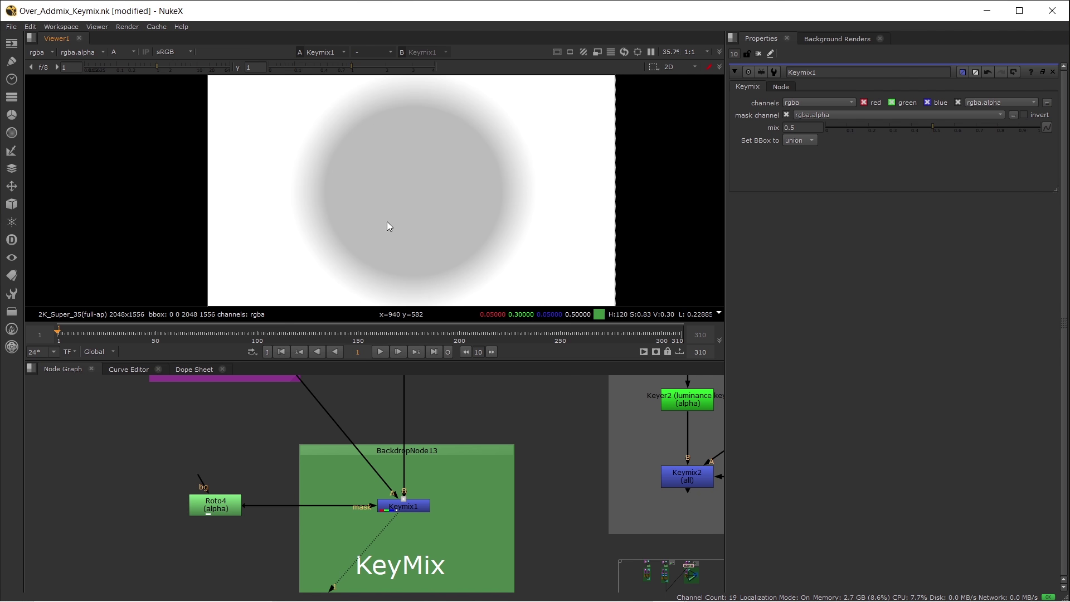
pyautogui.scroll(-3, 416, 217)
pyautogui.scroll(-1, 418, 219)
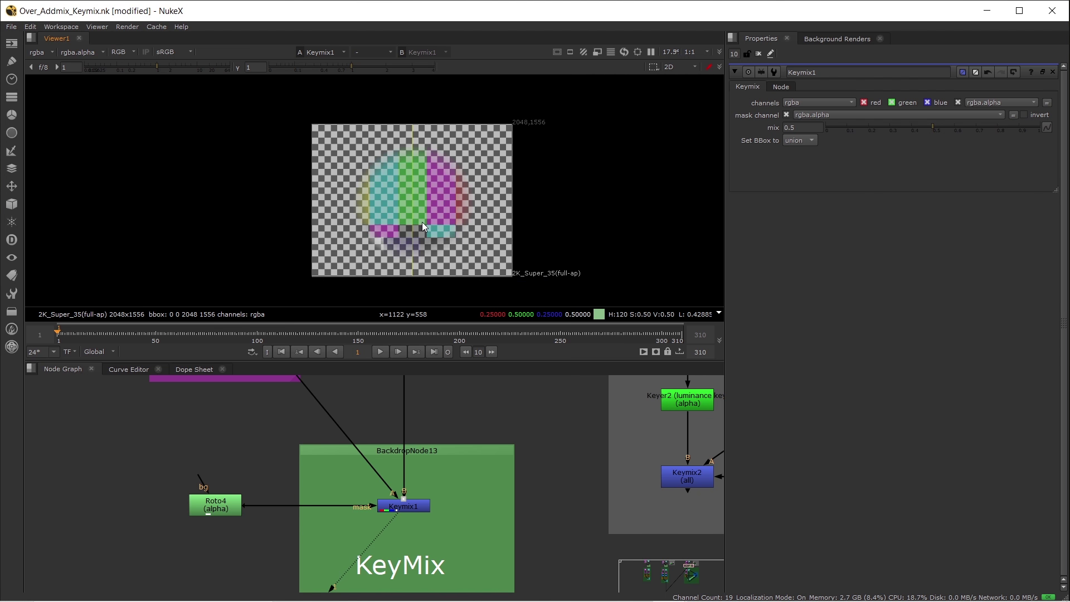
pyautogui.press('a')
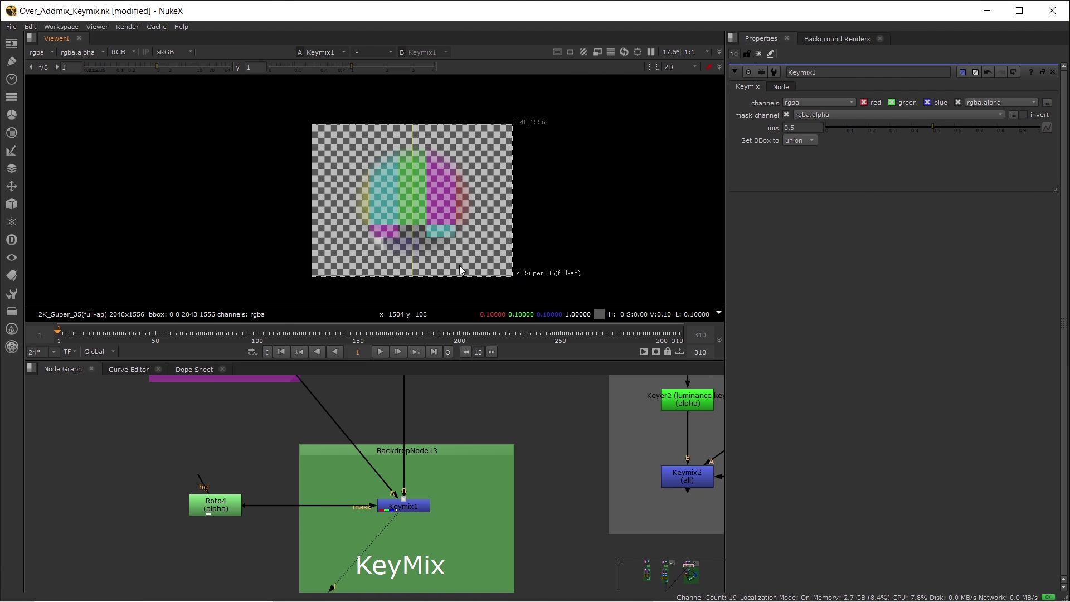
# Go to the KeyMix - Breakdown section and view Input A's color bars
pyautogui.scroll(-2, 463, 507)
pyautogui.scroll(5, 463, 507)
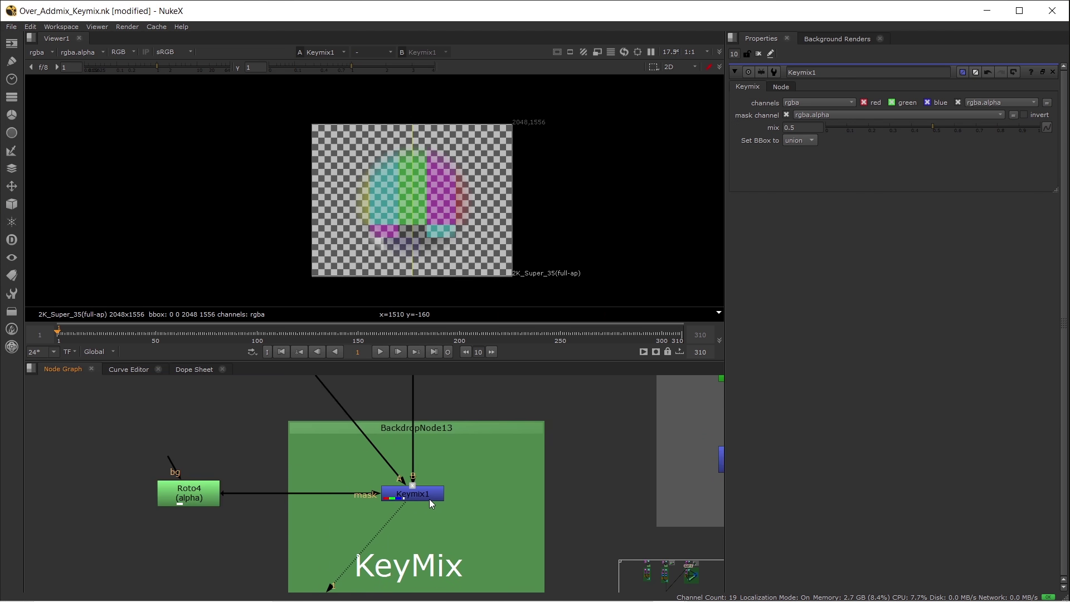
pyautogui.scroll(-2, 440, 513)
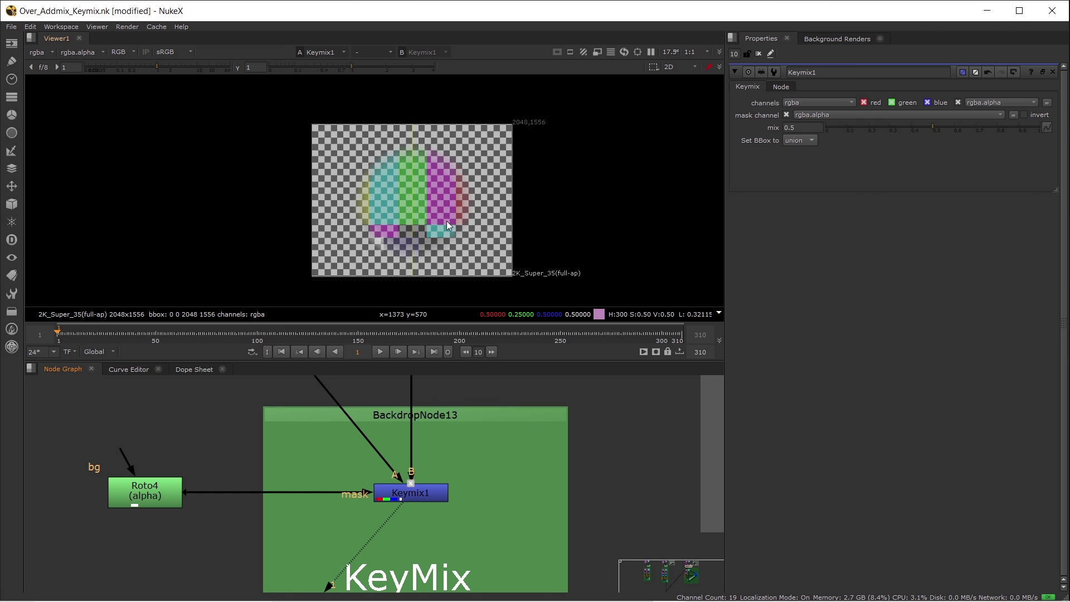
pyautogui.scroll(-3, 497, 456)
pyautogui.moveTo(477, 480); pyautogui.dragTo(334, 433, button='middle')
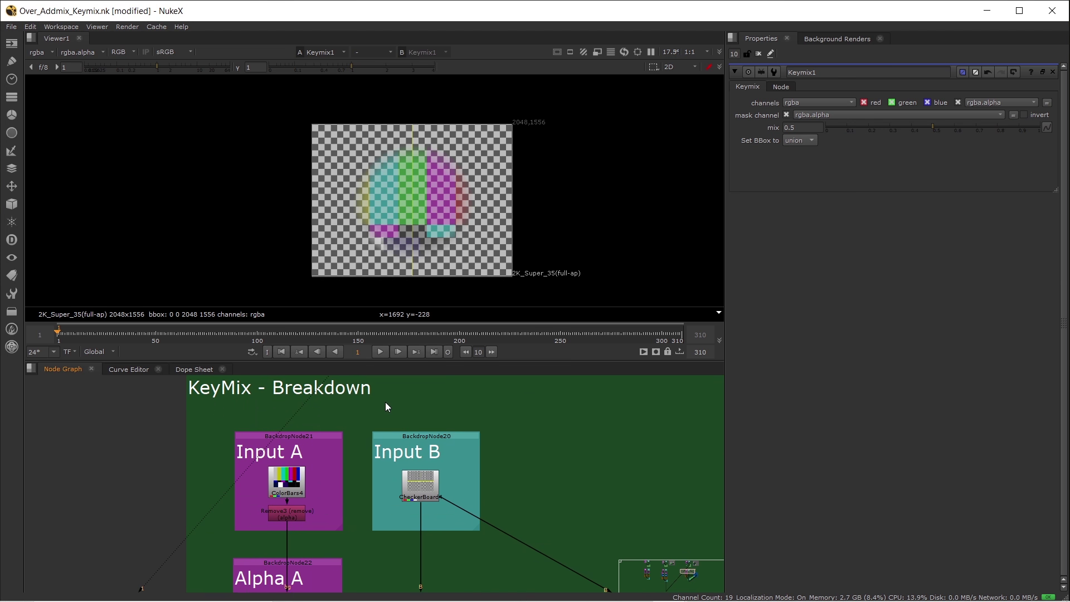
pyautogui.scroll(-1, 386, 402)
pyautogui.scroll(-1, 506, 424)
pyautogui.moveTo(506, 424); pyautogui.dragTo(439, 413, button='middle')
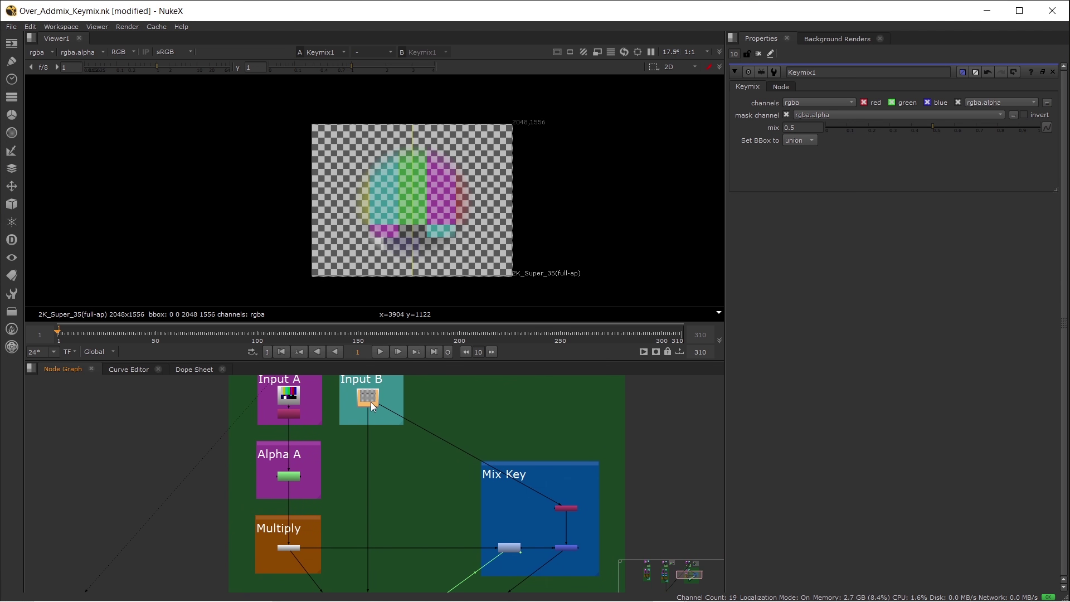
pyautogui.click(287, 393)
pyautogui.press('1')
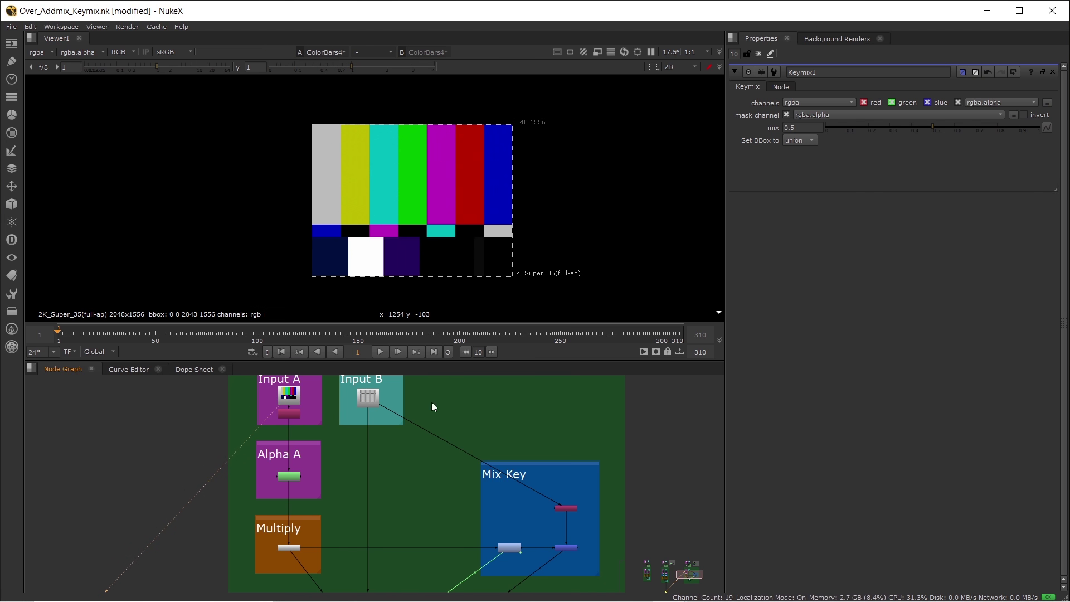
# View the breakdown's Alpha A roto and the premultiplied result in its Multiply group
pyautogui.moveTo(299, 426); pyautogui.dragTo(346, 430, button='middle')
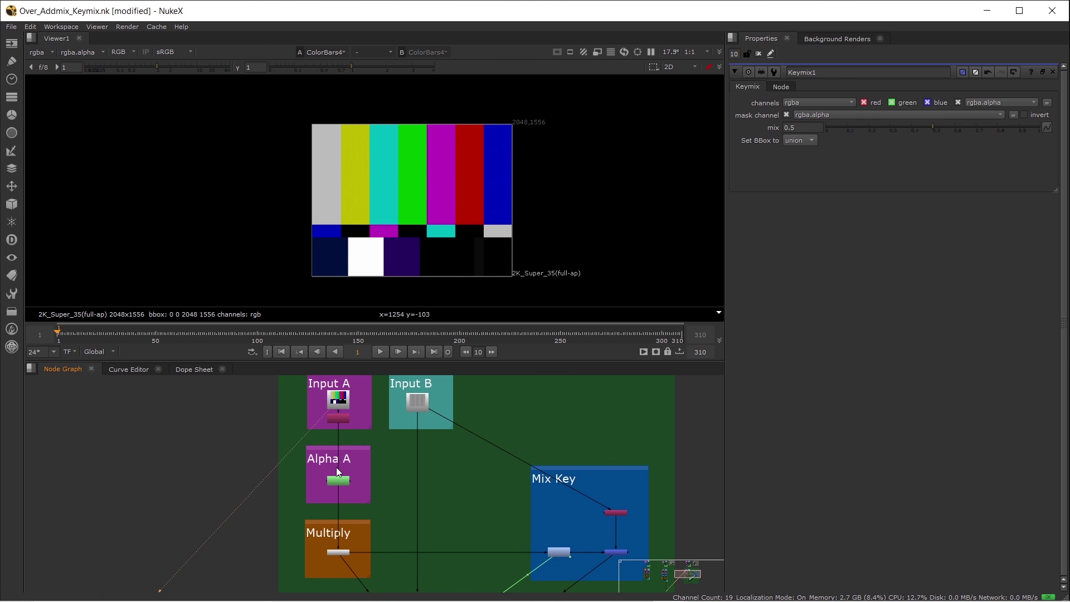
pyautogui.scroll(3, 330, 469)
pyautogui.click(346, 495)
pyautogui.press('1')
pyautogui.moveTo(420, 499); pyautogui.dragTo(386, 381, button='middle')
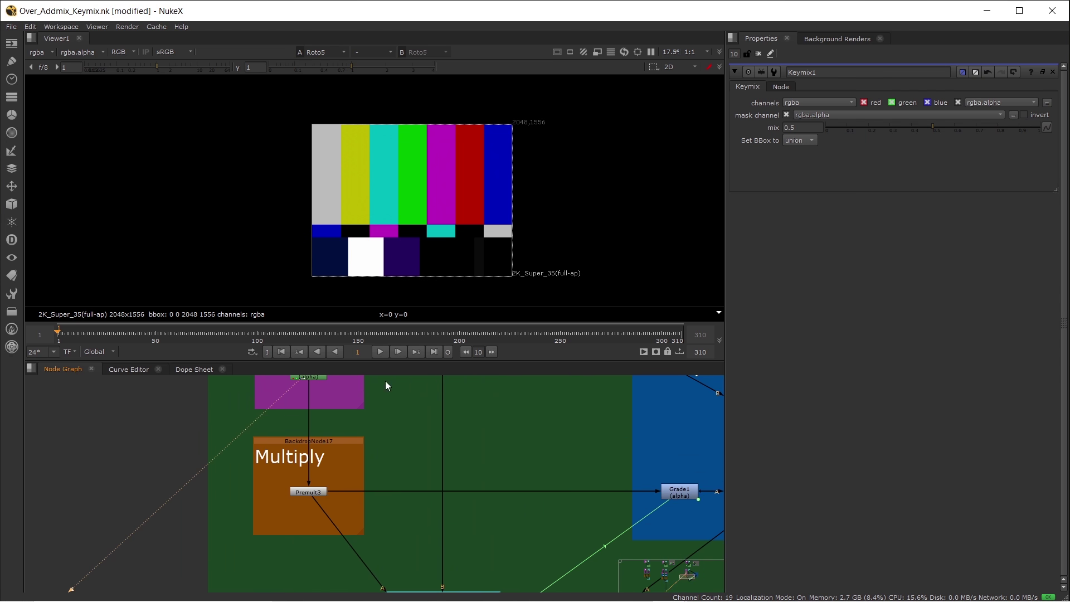
pyautogui.click(308, 493)
pyautogui.press('1')
pyautogui.scroll(-3, 430, 434)
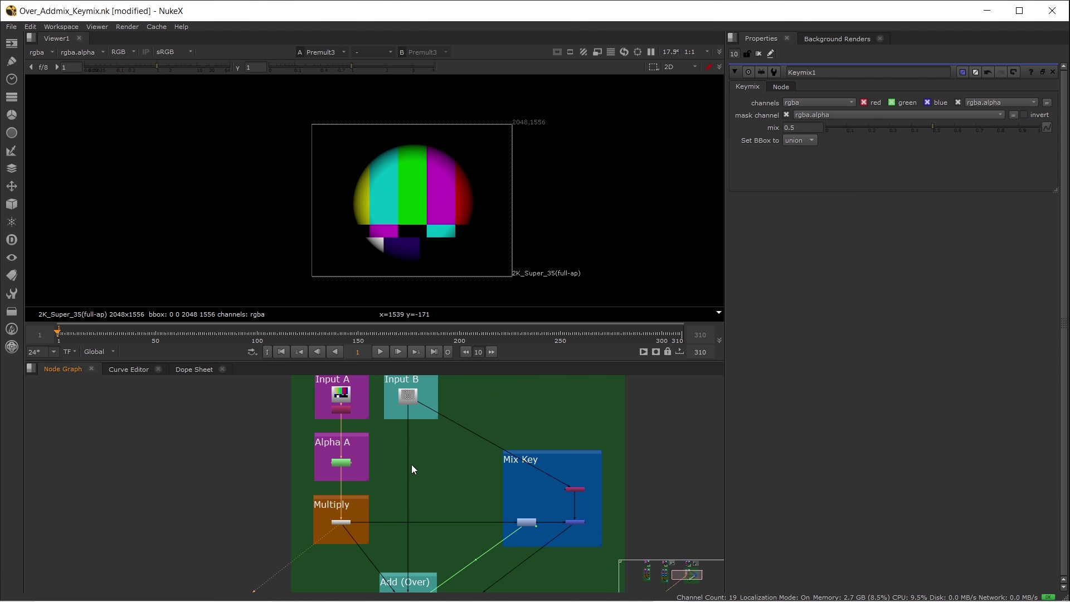
# View the breakdown's Input B checkerboard and the Merge3 over result in the Add (Over) group
pyautogui.click(408, 396)
pyautogui.press('1')
pyautogui.moveTo(457, 468); pyautogui.dragTo(498, 323, button='middle')
pyautogui.scroll(3, 463, 464)
pyautogui.click(447, 466)
pyautogui.press('1')
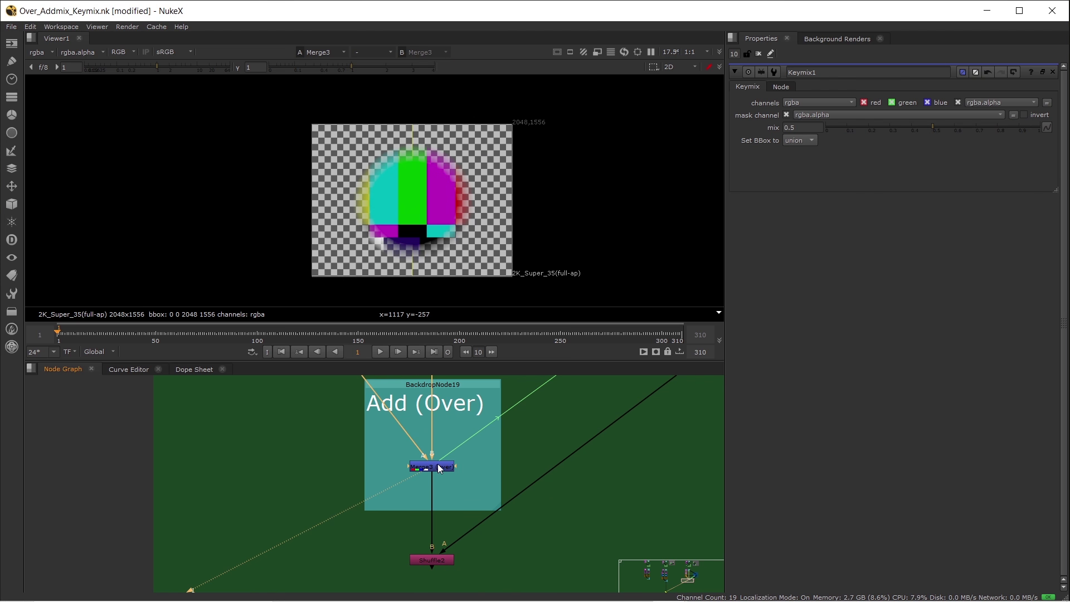
pyautogui.scroll(-2, 437, 469)
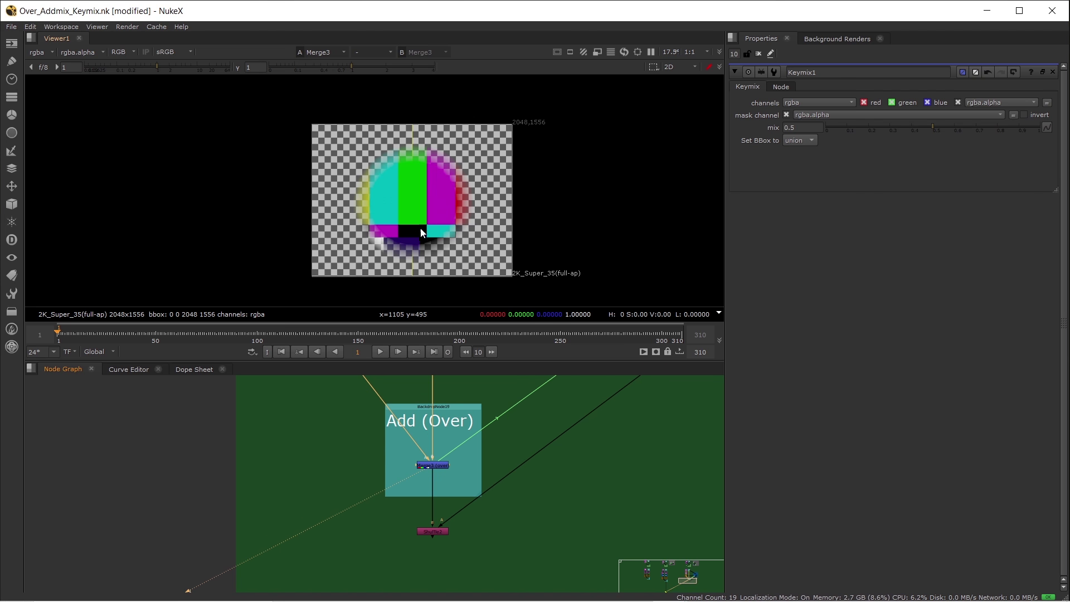
# Examine how the Mix Key group connects to Input B, Multiply and Add (Over) in the breakdown
pyautogui.scroll(-4, 302, 456)
pyautogui.moveTo(270, 429); pyautogui.dragTo(369, 529, button='middle')
pyautogui.moveTo(203, 461); pyautogui.dragTo(393, 589, button='middle')
pyautogui.moveTo(549, 583); pyautogui.dragTo(279, 422, button='middle')
pyautogui.moveTo(419, 516); pyautogui.dragTo(365, 470, button='middle')
pyautogui.moveTo(321, 430); pyautogui.dragTo(374, 499, button='middle')
pyautogui.moveTo(430, 454); pyautogui.dragTo(422, 473, button='middle')
pyautogui.scroll(6, 423, 473)
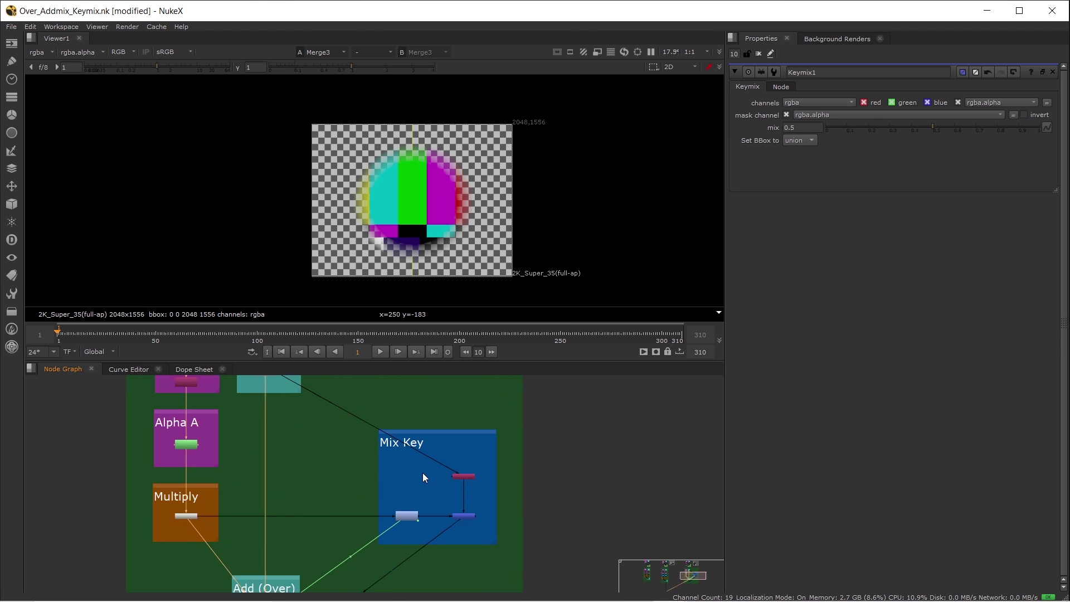
pyautogui.scroll(-4, 369, 470)
pyautogui.moveTo(324, 461); pyautogui.dragTo(386, 434, button='middle')
pyautogui.scroll(3, 396, 447)
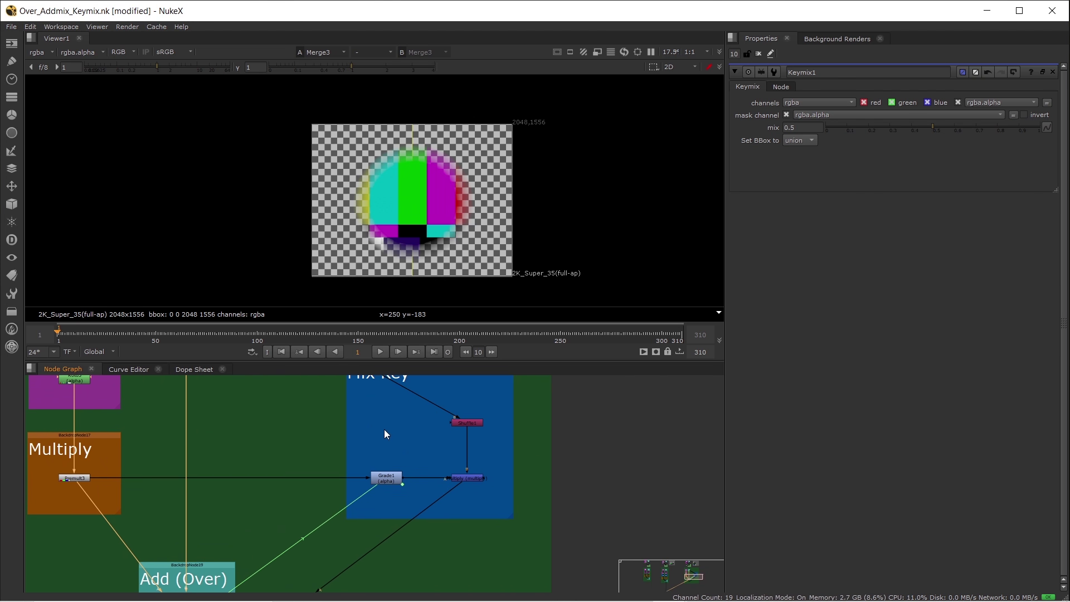
# View the Mix Key group's upper node, its Multiply merge and Grade1 one after another
pyautogui.click(467, 423)
pyautogui.press('1')
pyautogui.click(467, 478)
pyautogui.press('1')
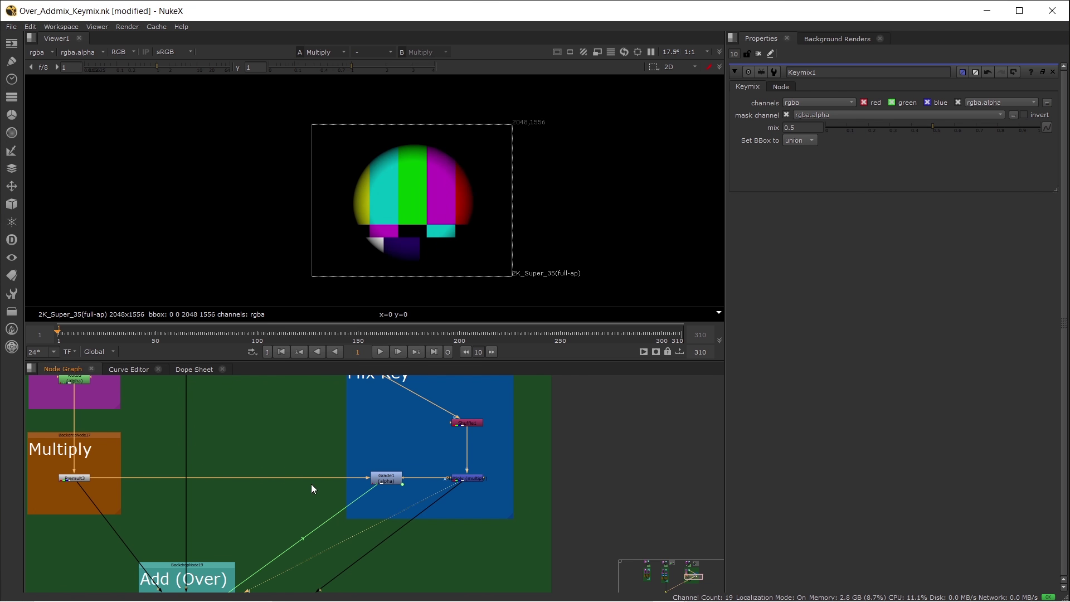
pyautogui.click(389, 481)
pyautogui.press('1')
pyautogui.moveTo(312, 442); pyautogui.dragTo(369, 419, button='middle')
pyautogui.scroll(3, 452, 462)
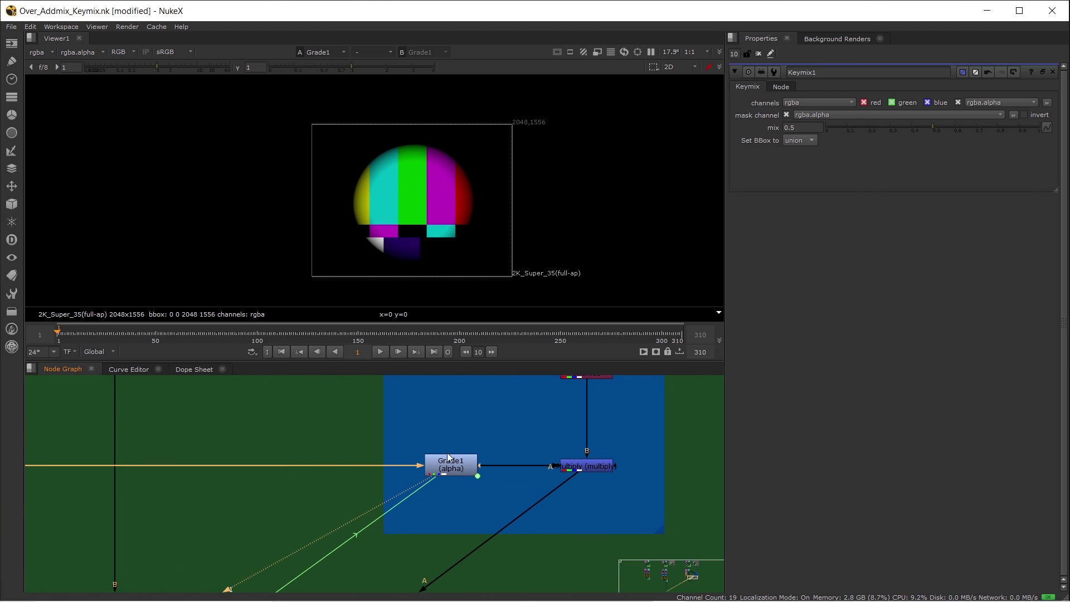
# Open Merge3's properties and view the alpha of the Mix Key group's Multiply merge
pyautogui.moveTo(268, 510); pyautogui.dragTo(367, 424, button='middle')
pyautogui.moveTo(255, 513); pyautogui.dragTo(351, 446, button='middle')
pyautogui.doubleClick(318, 552)
pyautogui.moveTo(496, 455); pyautogui.dragTo(244, 581, button='middle')
pyautogui.moveTo(540, 453); pyautogui.dragTo(429, 454, button='middle')
pyautogui.click(426, 443)
pyautogui.press('1')
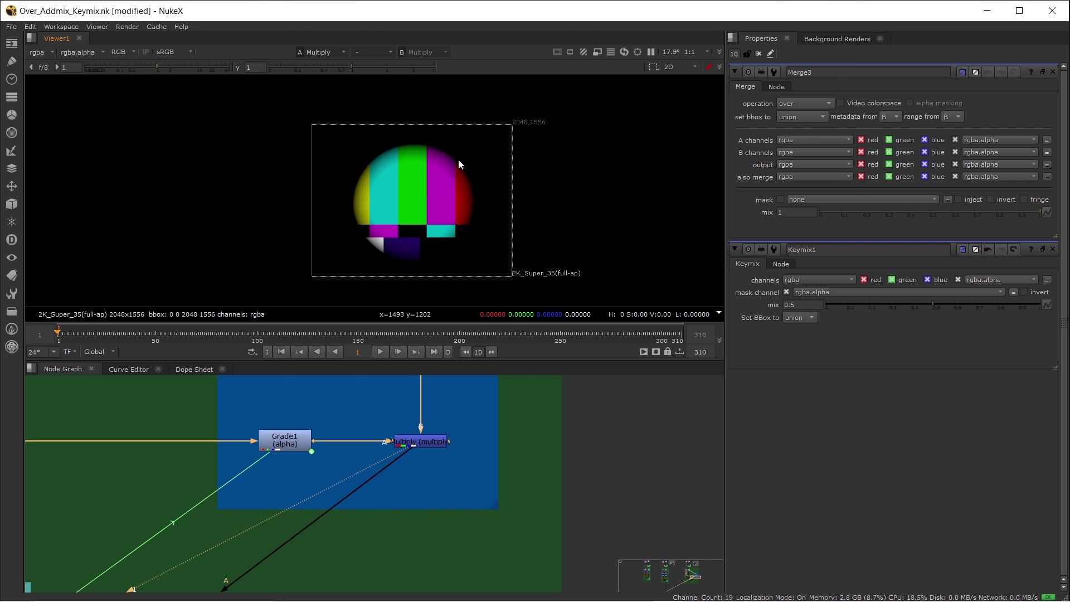
pyautogui.press('a')
# Select Merge3 in the Add (Over) group and set its mix to 0.5
pyautogui.scroll(-4, 352, 506)
pyautogui.moveTo(290, 558); pyautogui.dragTo(459, 445, button='middle')
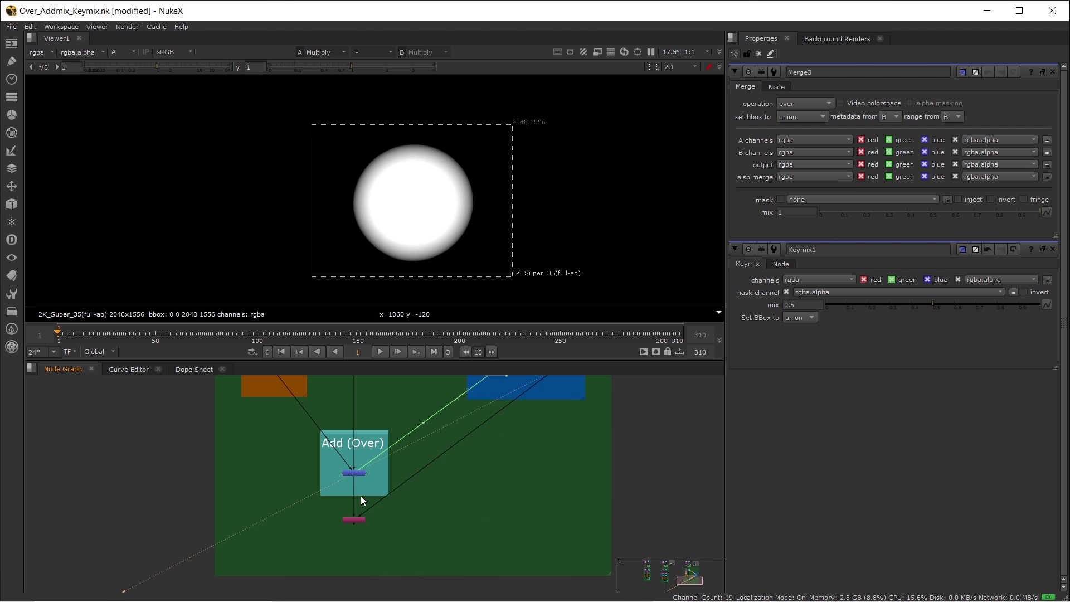
pyautogui.scroll(4, 356, 486)
pyautogui.click(353, 464)
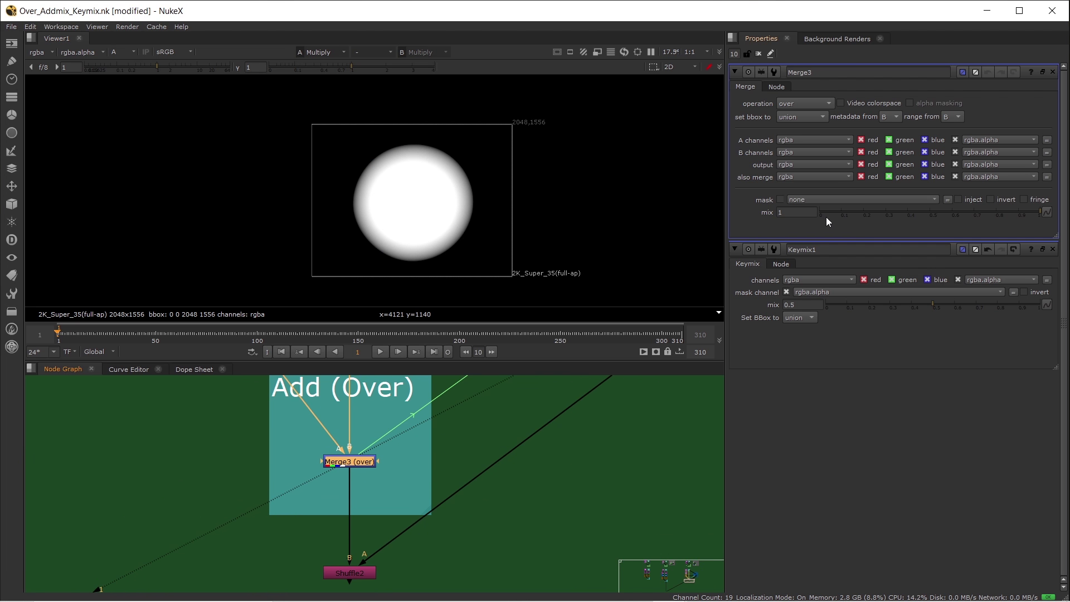
pyautogui.click(931, 212)
pyautogui.click(930, 211)
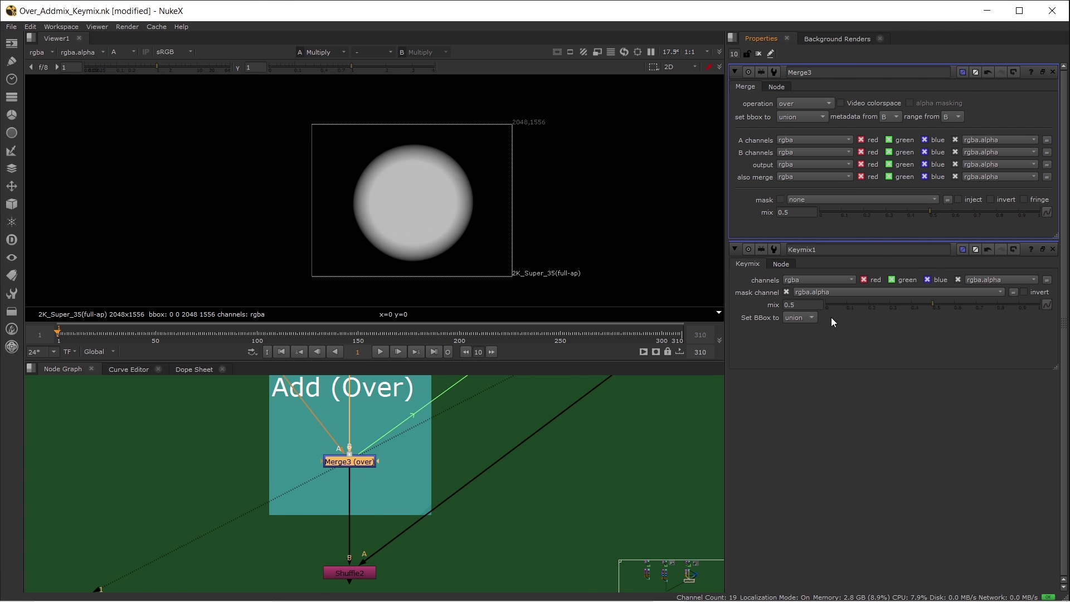
# Trace the Grade1 and Multiply branch down to Shuffle2 and view Shuffle2's result in color and alpha
pyautogui.click(557, 457)
pyautogui.scroll(-5, 556, 456)
pyautogui.scroll(8, 415, 471)
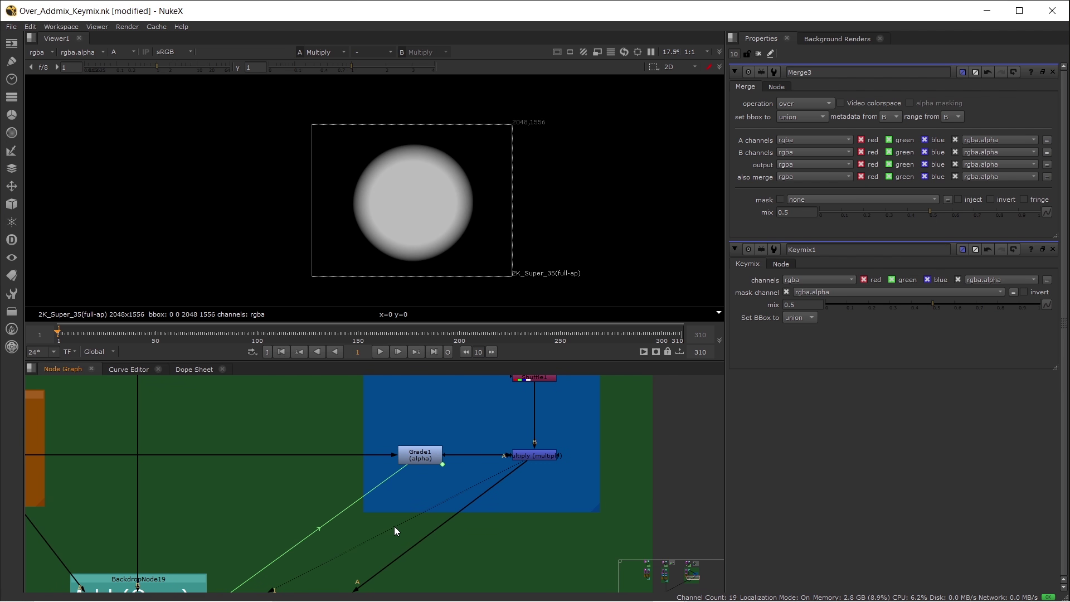
pyautogui.moveTo(392, 529); pyautogui.dragTo(528, 349, button='middle')
pyautogui.moveTo(318, 536); pyautogui.dragTo(363, 431, button='middle')
pyautogui.click(328, 473)
pyautogui.press('1')
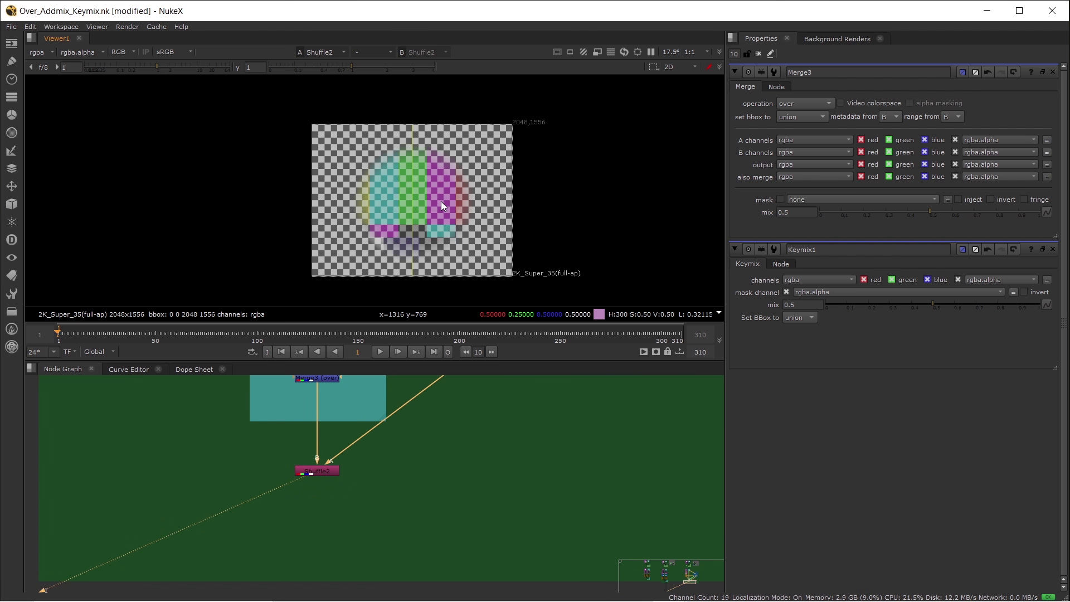
pyautogui.press('a')
pyautogui.press('a')
# Return to the main KeyMix setup, view Keymix1's result for comparison with the breakdown and select the node
pyautogui.scroll(-3, 411, 471)
pyautogui.scroll(-4, 411, 471)
pyautogui.scroll(5, 384, 486)
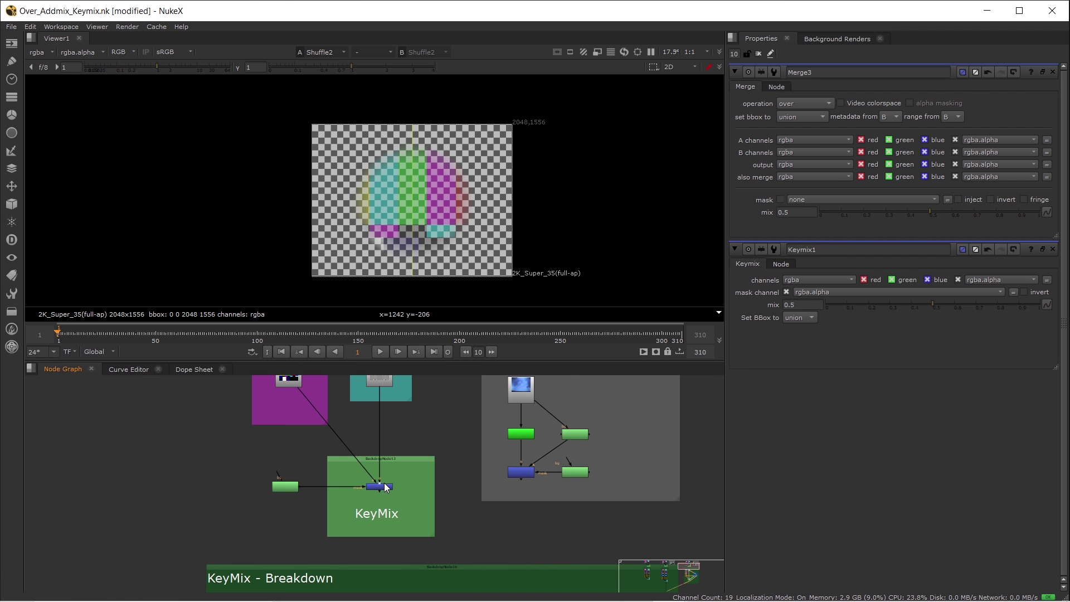
pyautogui.click(383, 486)
pyautogui.press('1')
pyautogui.scroll(3, 385, 490)
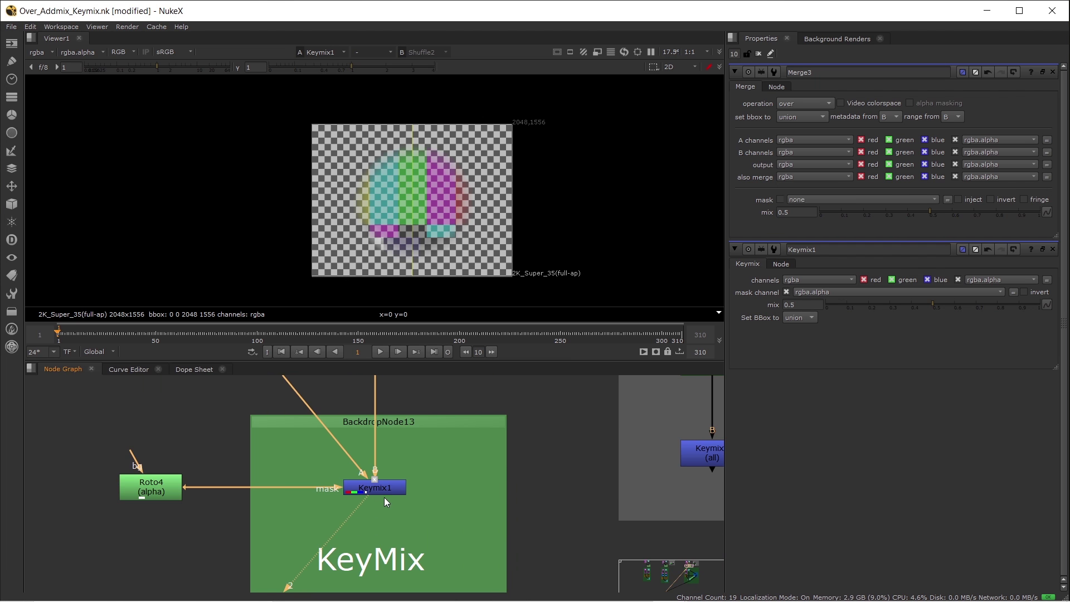
pyautogui.click(384, 488)
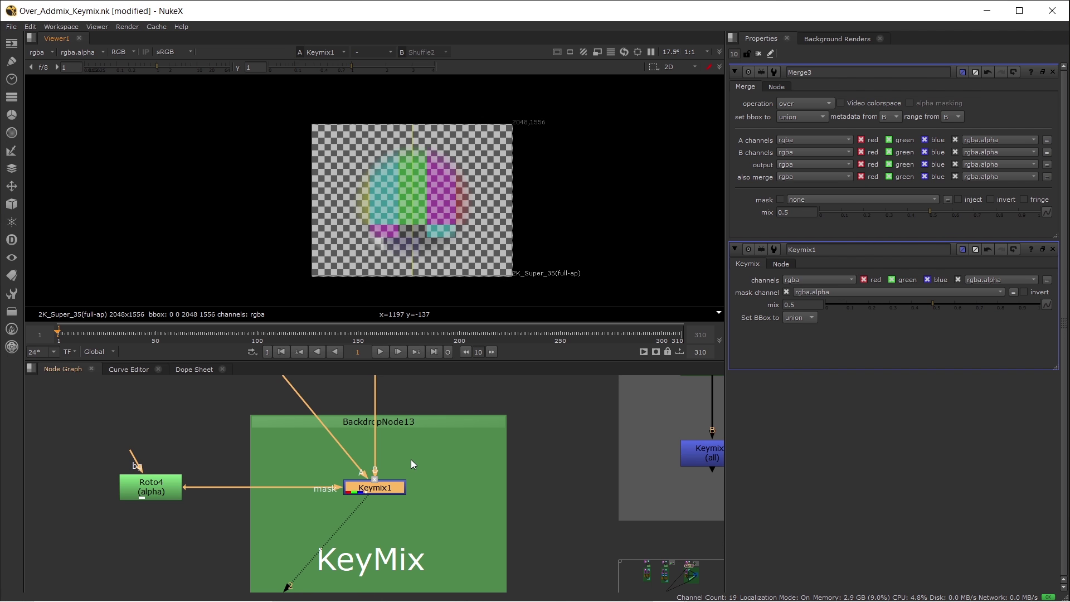
# Go to the KeyMix Example group and view the alpha of the Keyer2 luminance key on the smoke plate
pyautogui.scroll(-6, 411, 463)
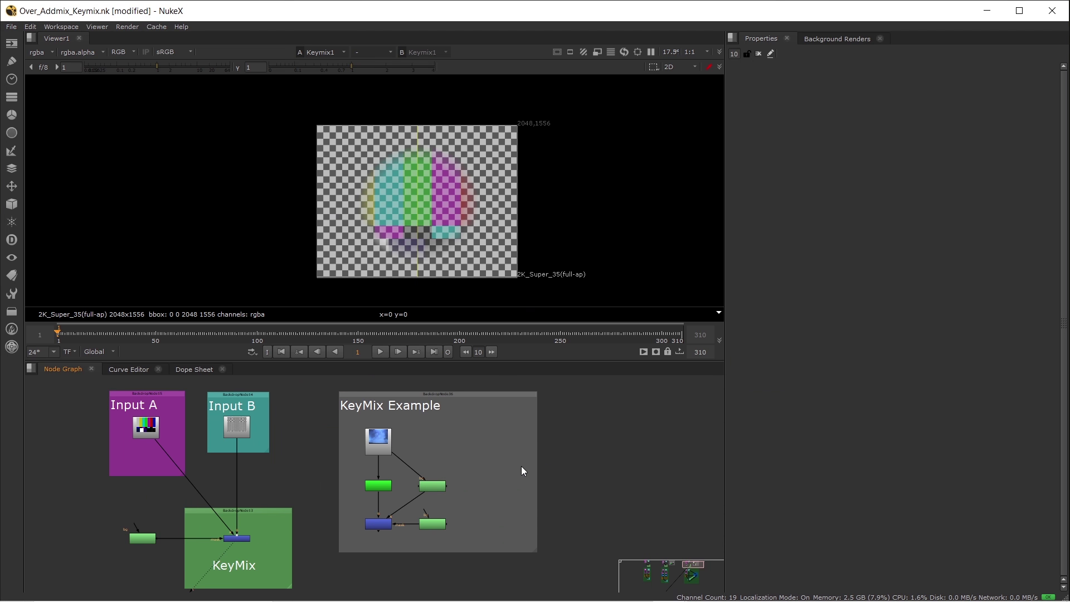
pyautogui.moveTo(444, 450)
pyautogui.mouseDown(button='middle')
pyautogui.moveTo(471, 441)
pyautogui.moveTo(449, 437)
pyautogui.mouseUp(button='middle')
pyautogui.scroll(2, 463, 453)
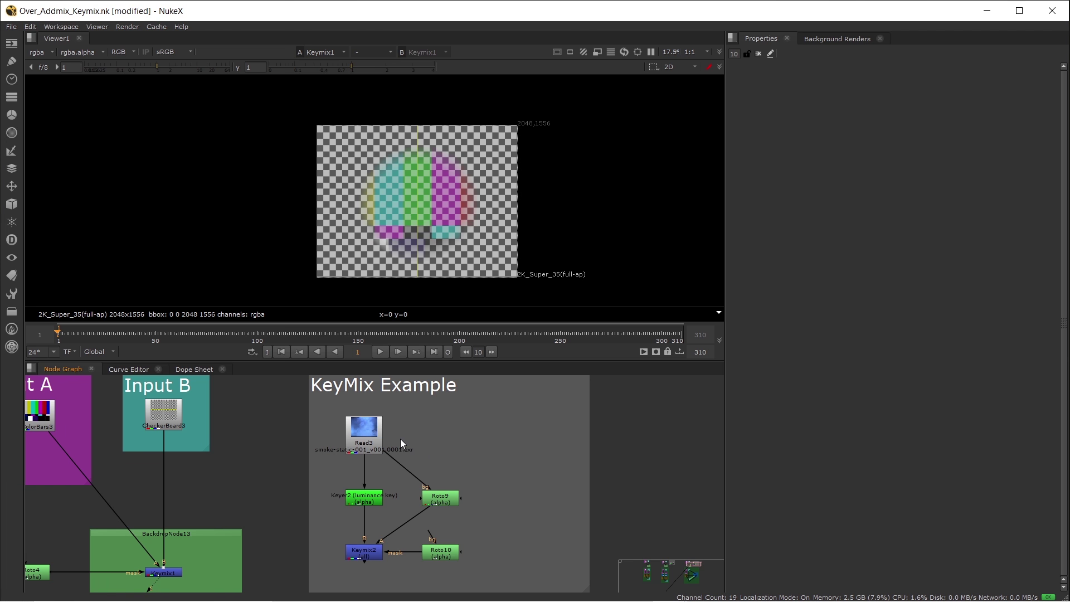
pyautogui.scroll(4, 356, 499)
pyautogui.click(357, 501)
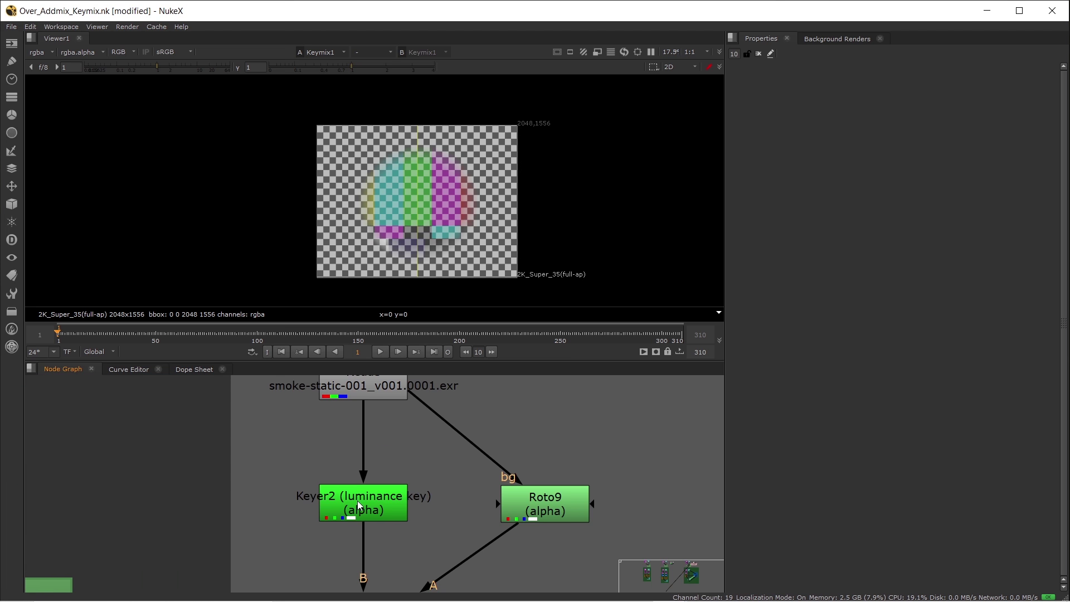
pyautogui.press('1')
pyautogui.press('a')
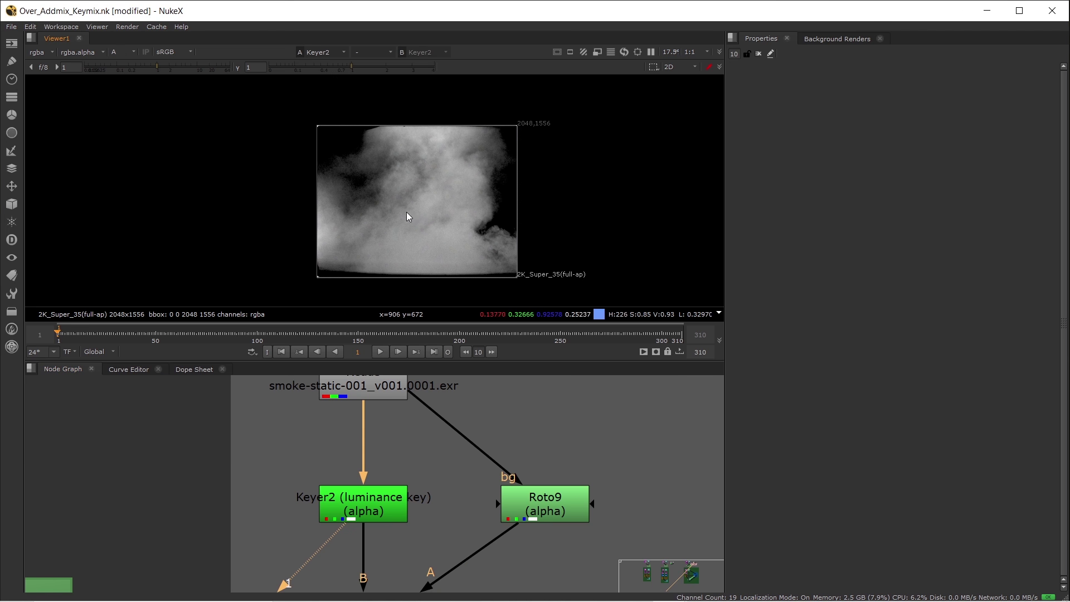
# View Roto9's alpha, followed by the alpha of Keymix2, which combines it with the luminance key
pyautogui.click(507, 491)
pyautogui.press('1')
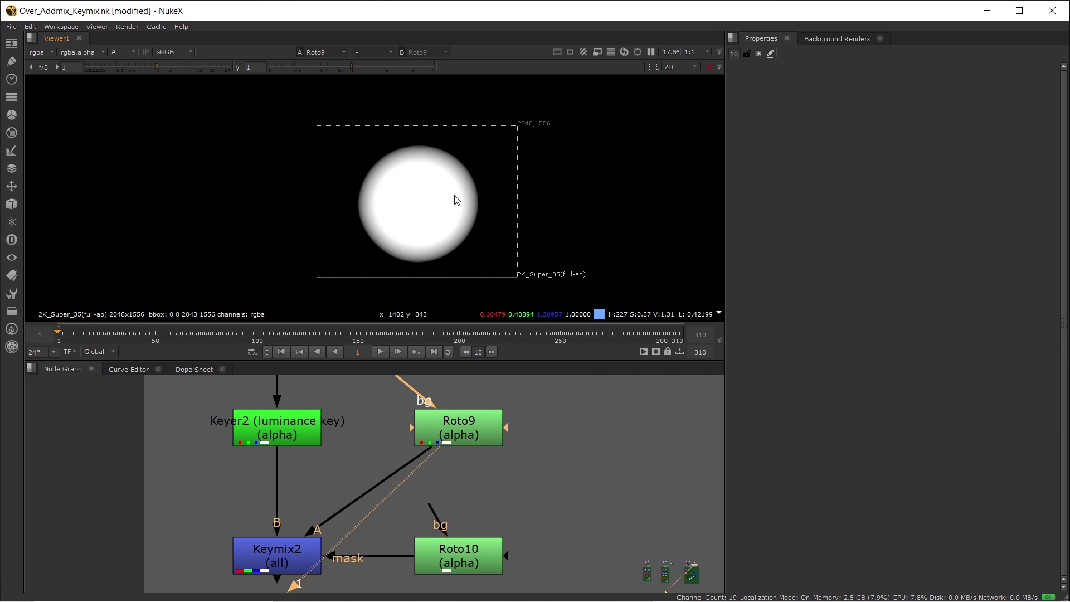
pyautogui.moveTo(360, 443)
pyautogui.mouseDown(button='middle')
pyautogui.moveTo(379, 407)
pyautogui.moveTo(365, 426)
pyautogui.mouseUp(button='middle')
pyautogui.click(307, 521)
pyautogui.press('1')
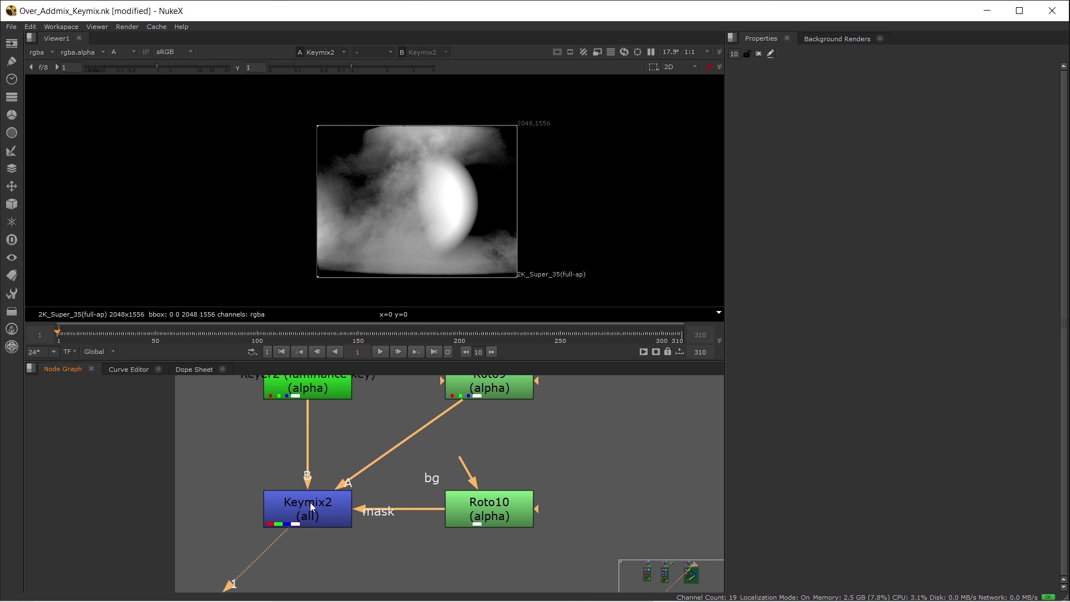
# Open Roto10's properties to show its shape over the Keymix2 result, and view the mask's own alpha
pyautogui.click(465, 507)
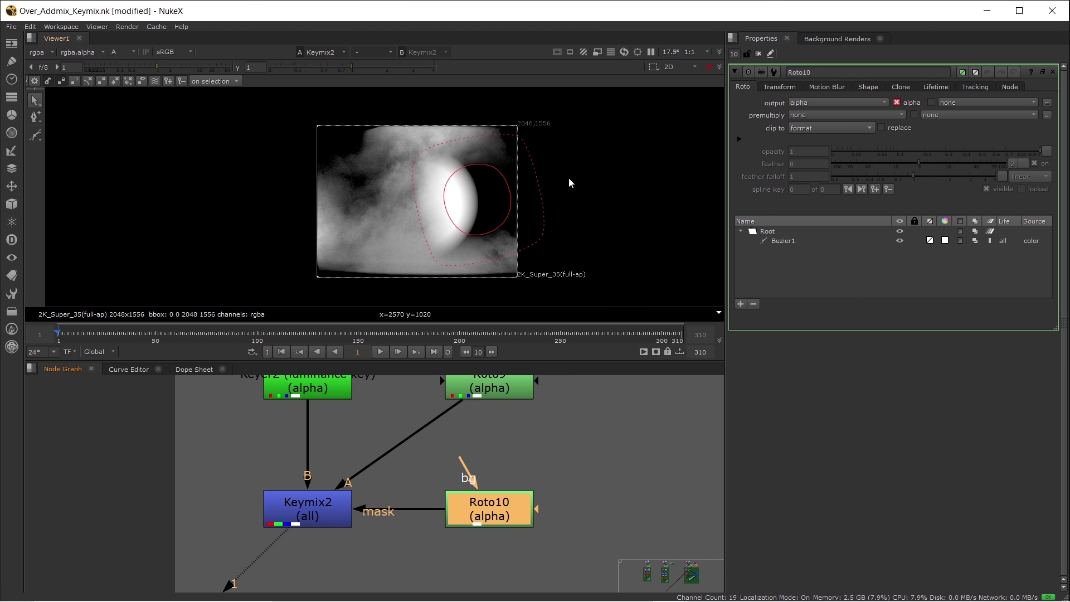
pyautogui.moveTo(400, 398); pyautogui.dragTo(404, 420, button='middle')
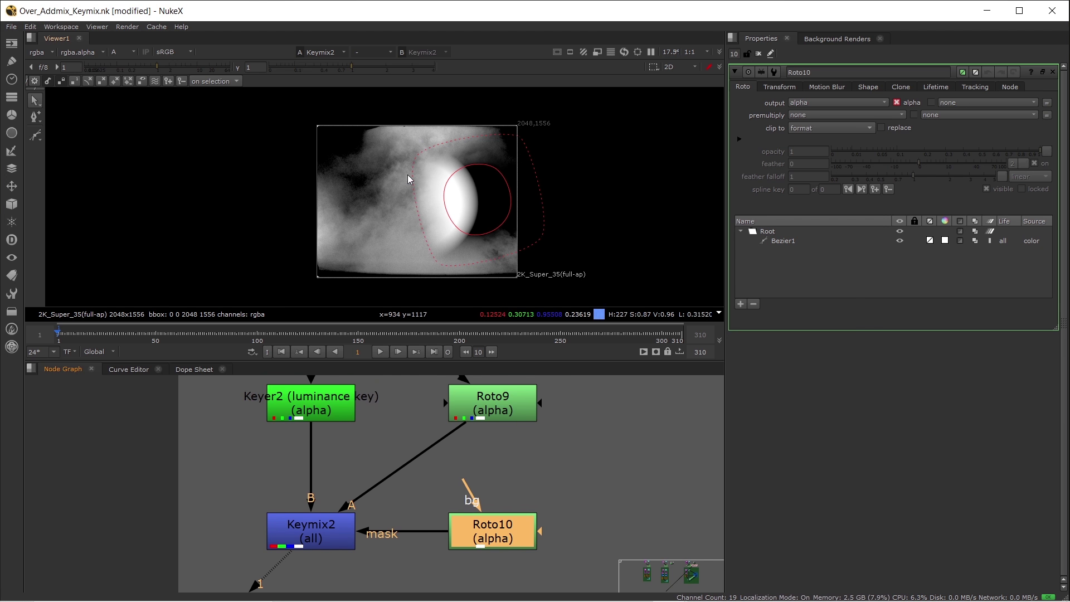
pyautogui.click(510, 485)
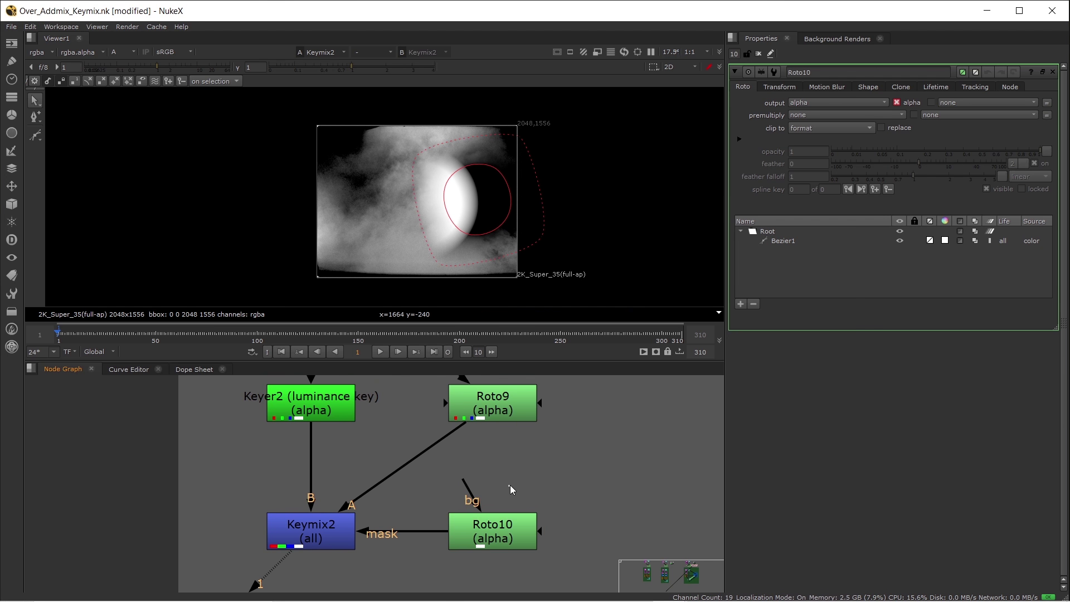
pyautogui.press('1')
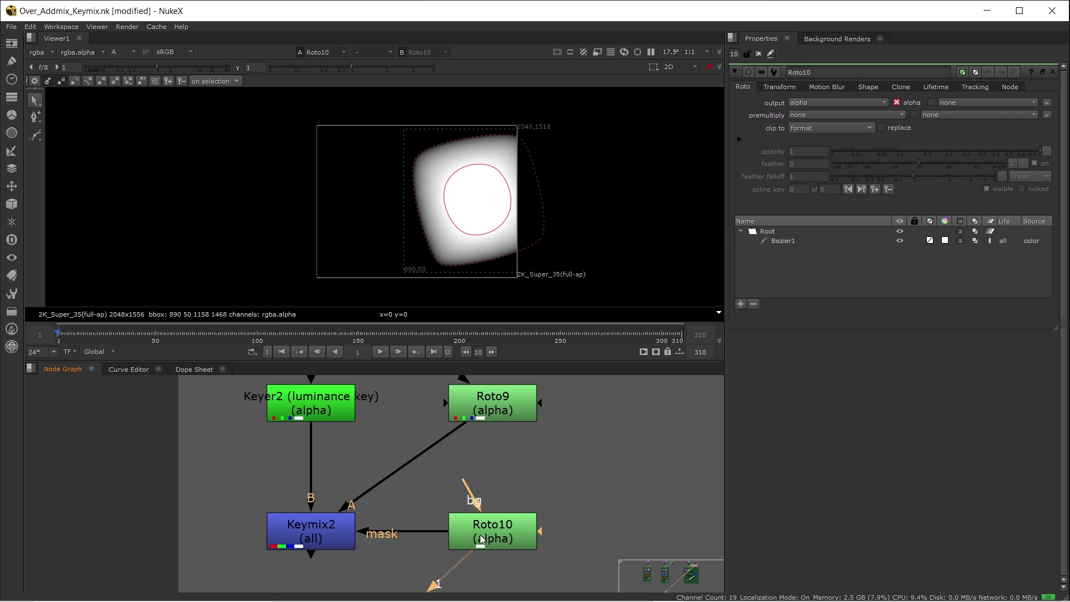
# Compare the alphas of Keymix2, Roto9 and Keyer2, and return the viewer to Keymix2
pyautogui.click(332, 533)
pyautogui.press('1')
pyautogui.click(301, 415)
pyautogui.click(491, 397)
pyautogui.press('1')
pyautogui.click(324, 396)
pyautogui.press('1')
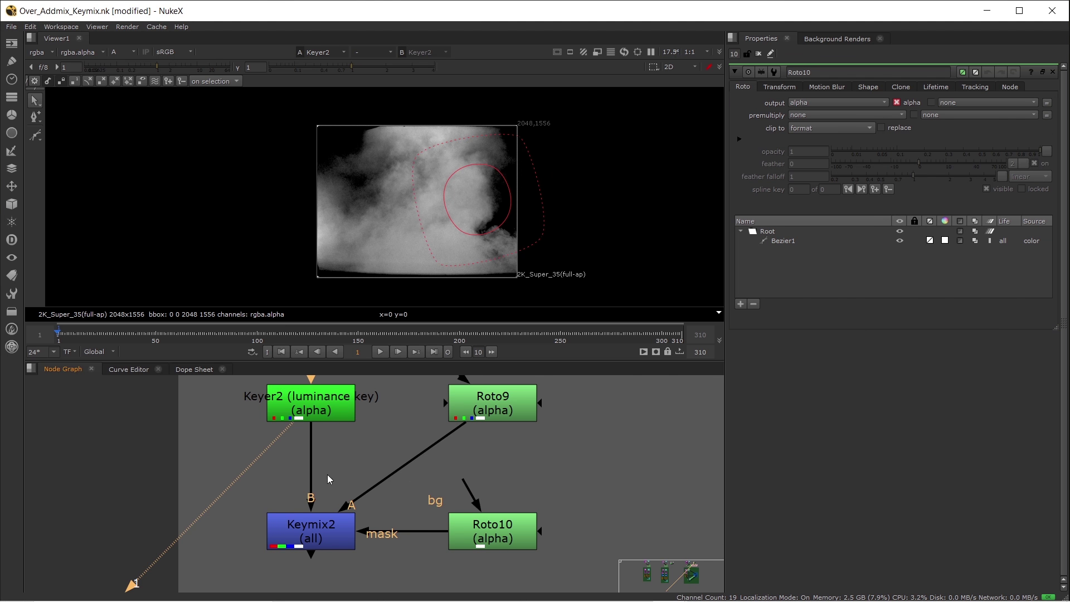
pyautogui.click(310, 523)
pyautogui.press('1')
# Open Keymix2's properties and lower its mix to blend the roto alpha only partly over the smoke key
pyautogui.click(310, 527)
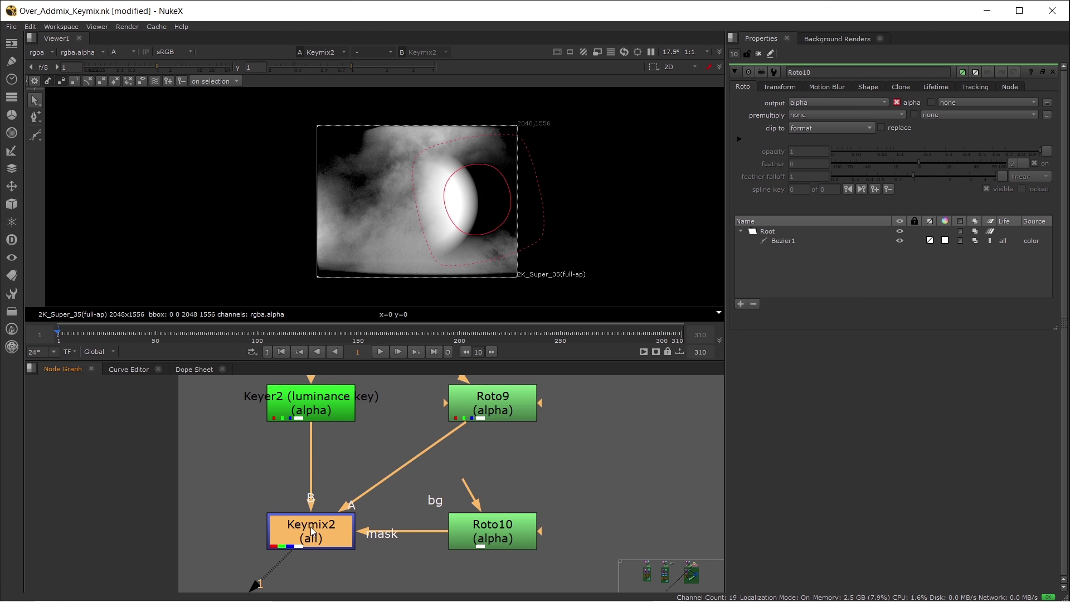
pyautogui.doubleClick(311, 527)
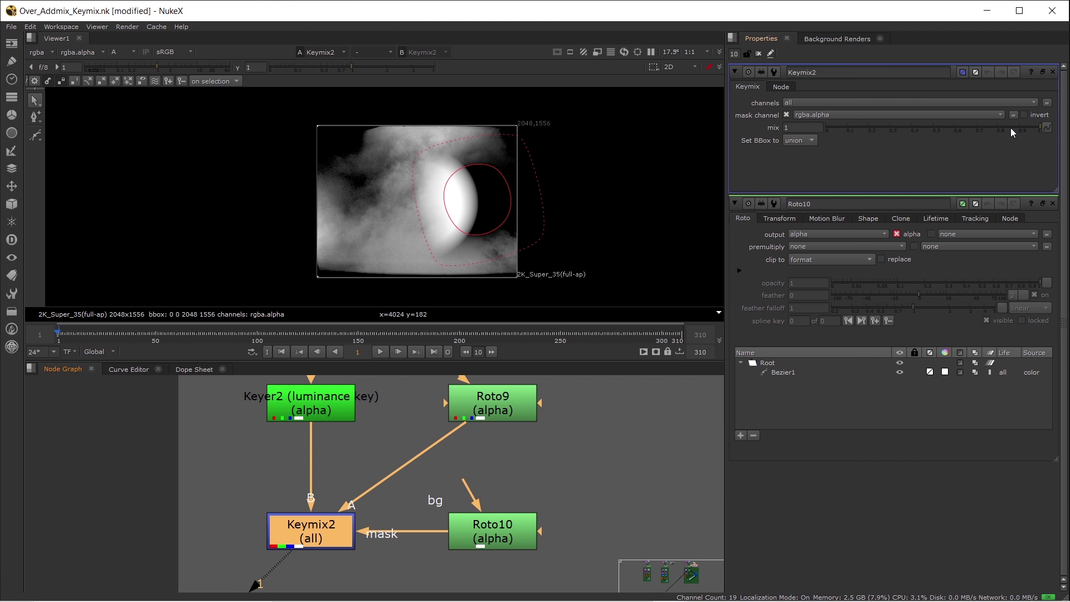
pyautogui.moveTo(1011, 128); pyautogui.dragTo(926, 162)
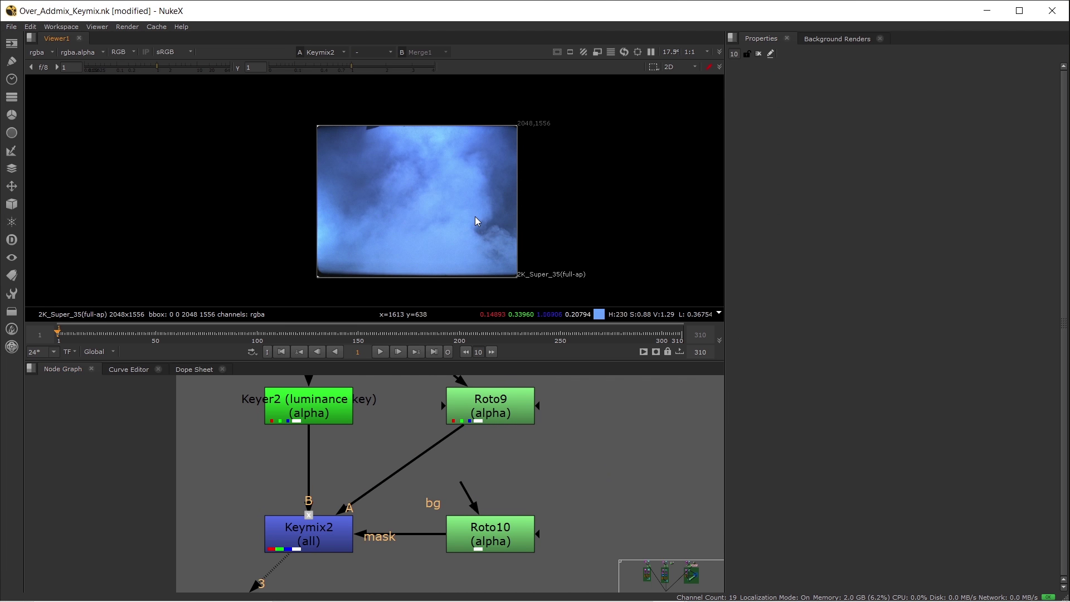
# View Merge1's result and bring the Over, AddMix and KeyMix setups into view together
pyautogui.press('1')
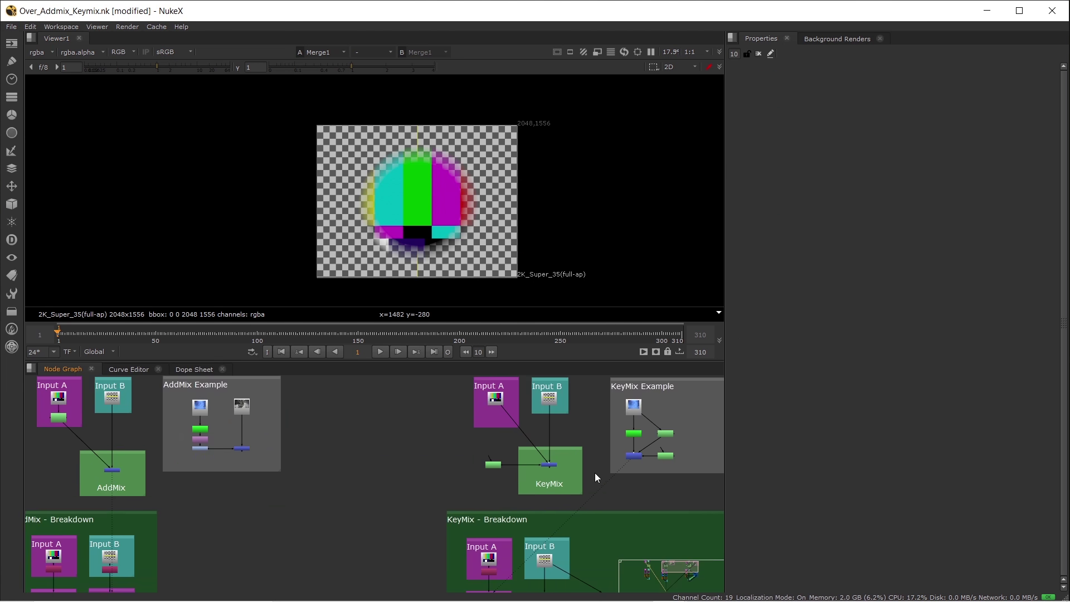
pyautogui.scroll(-3, 489, 473)
pyautogui.moveTo(386, 487); pyautogui.dragTo(445, 464, button='middle')
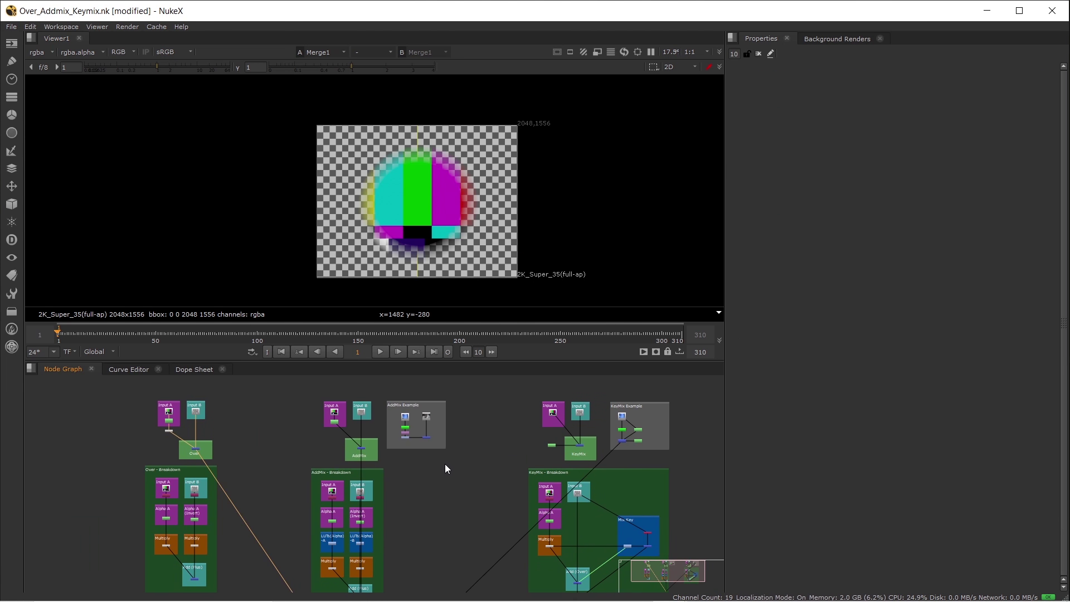